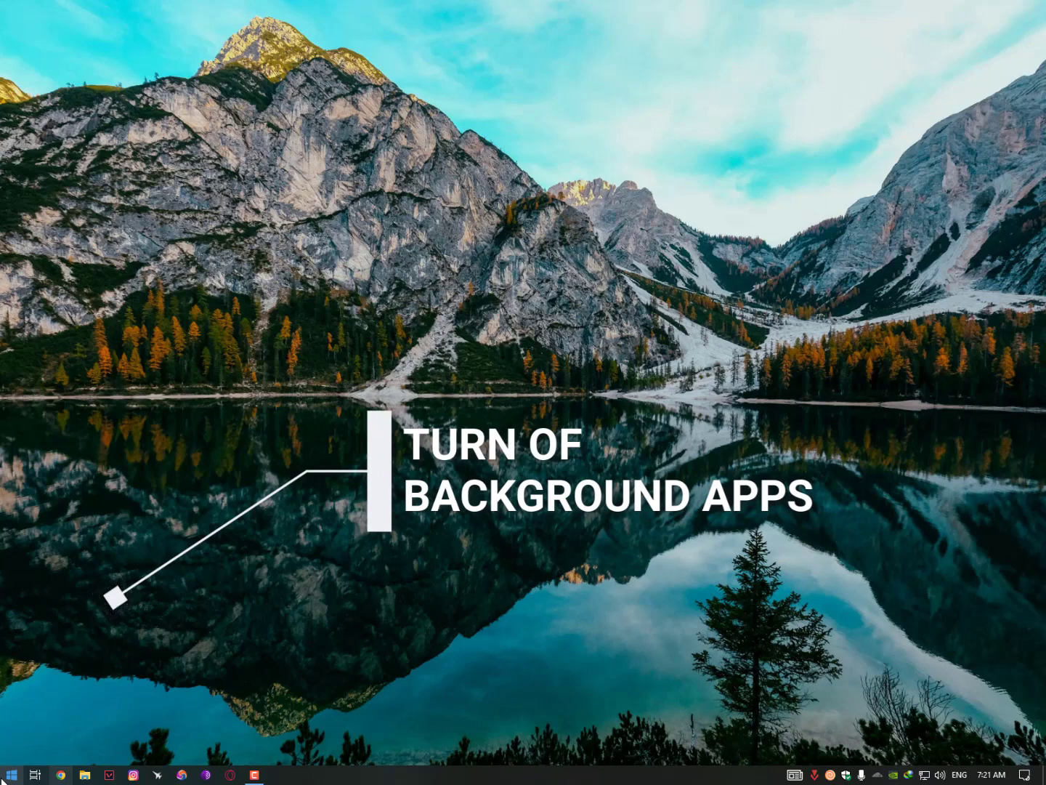
Step: Open the Windows privacy settings and turn off letting Windows track app launches to improve Start and search results
click(7, 776)
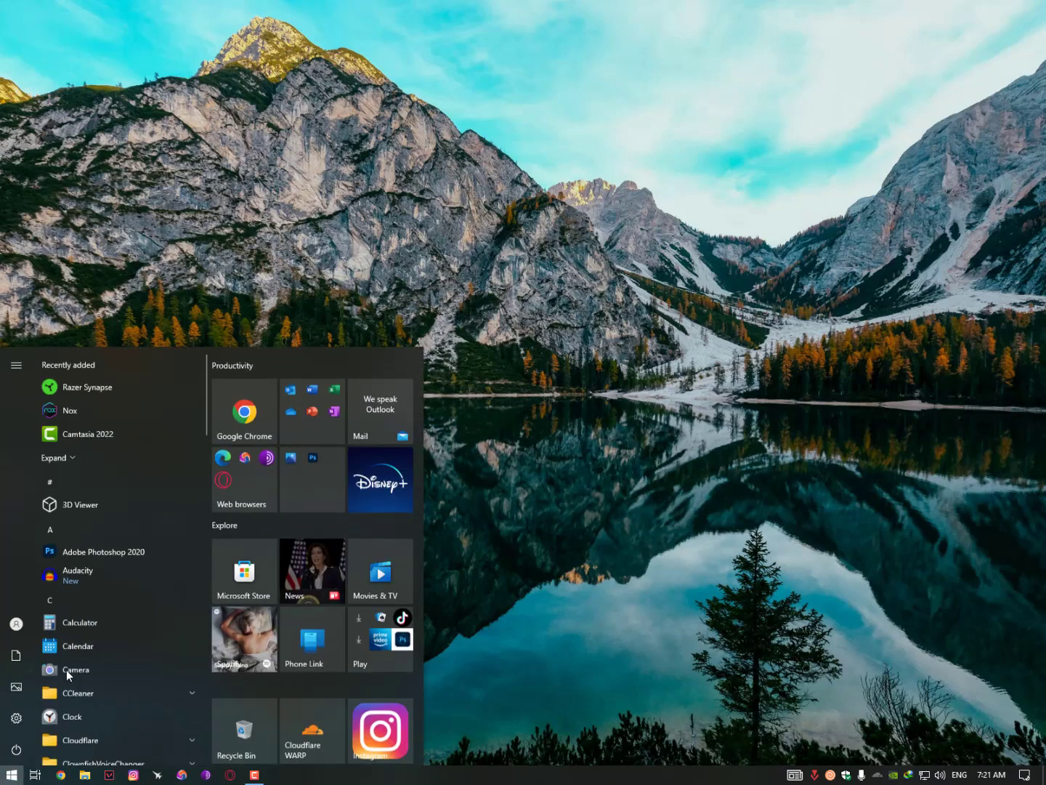
click(16, 718)
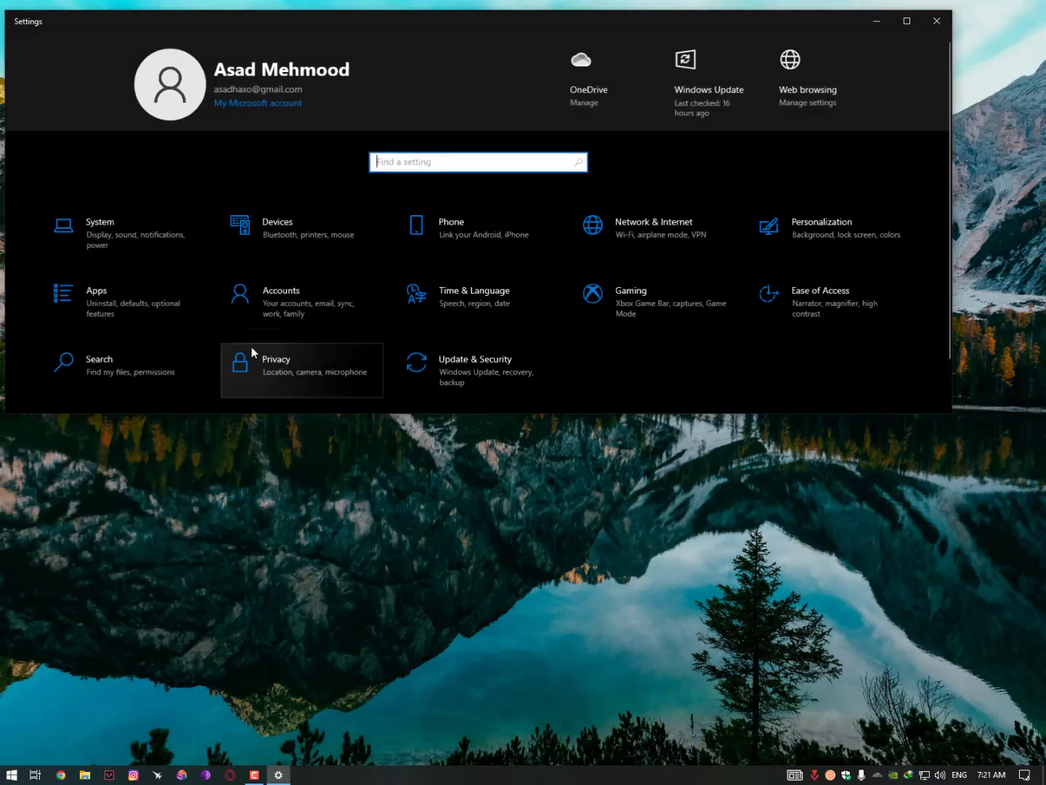
click(633, 298)
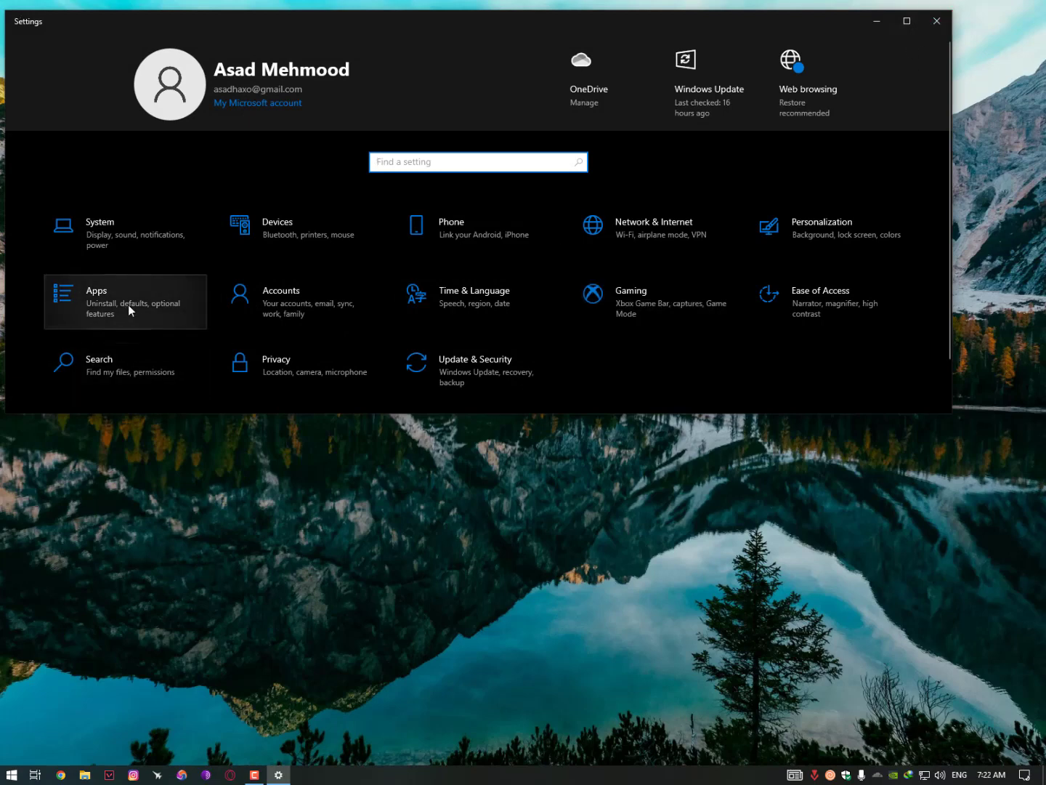
click(298, 365)
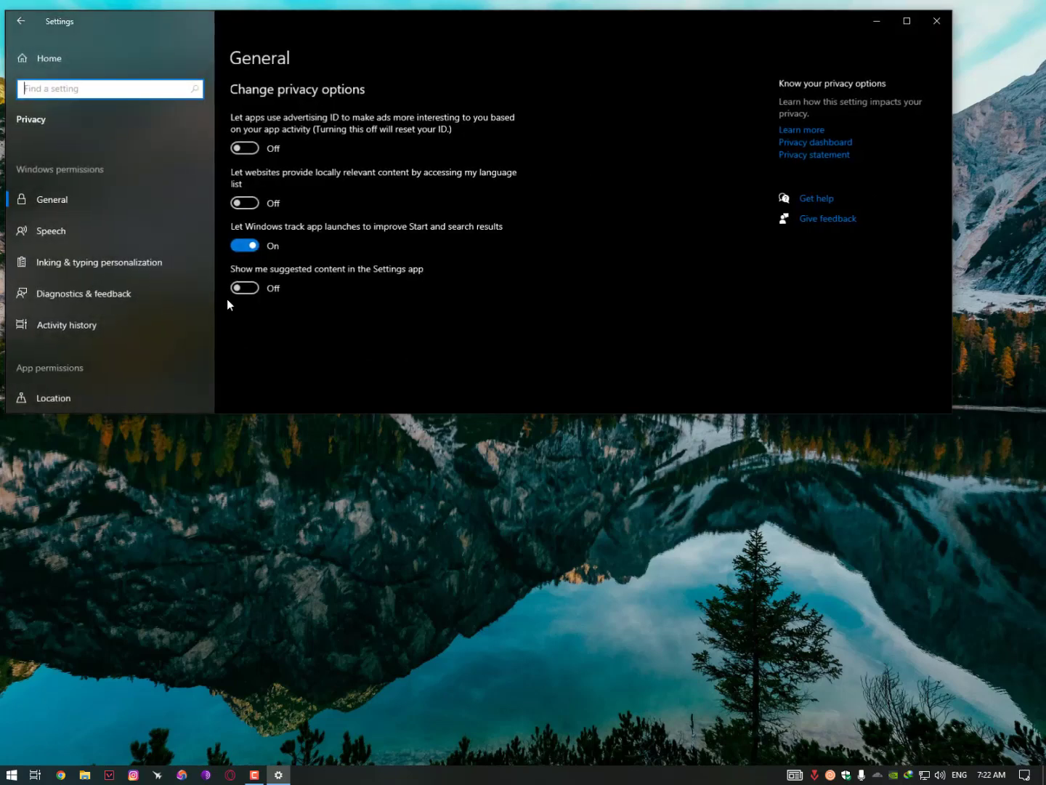
click(245, 245)
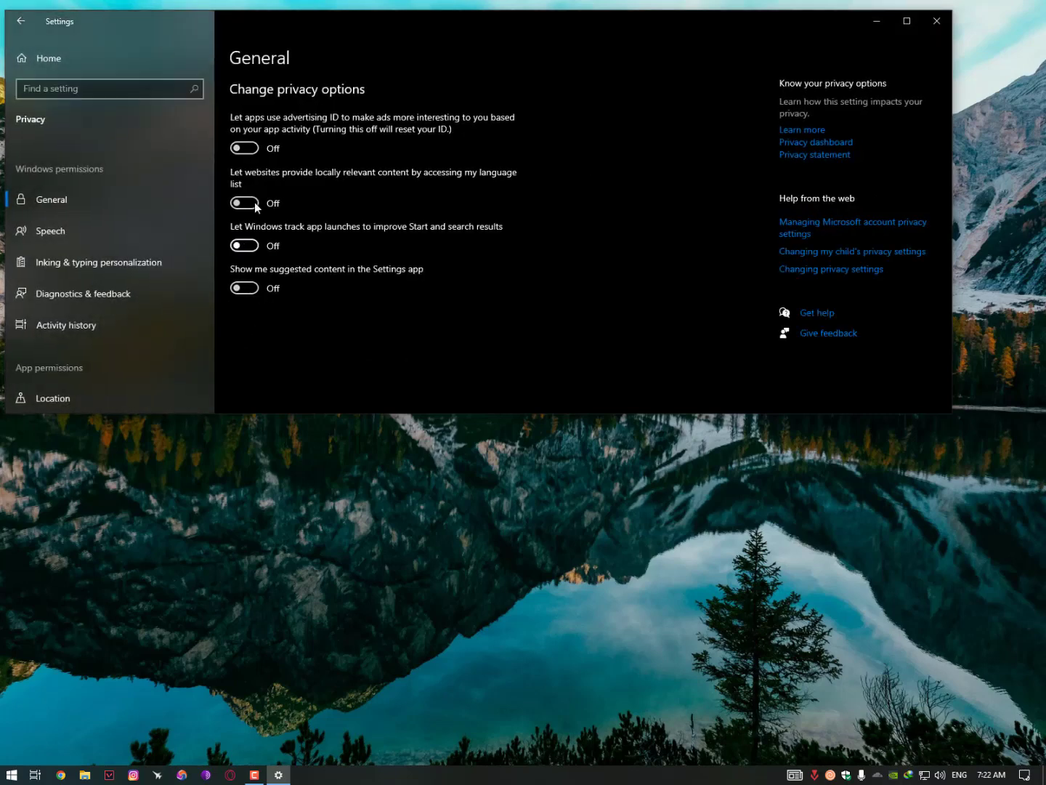
Step: Set the diagnostic data level to Optional diagnostic data in the Diagnostics & feedback privacy settings
scroll(137, 289, down, 2)
click(129, 212)
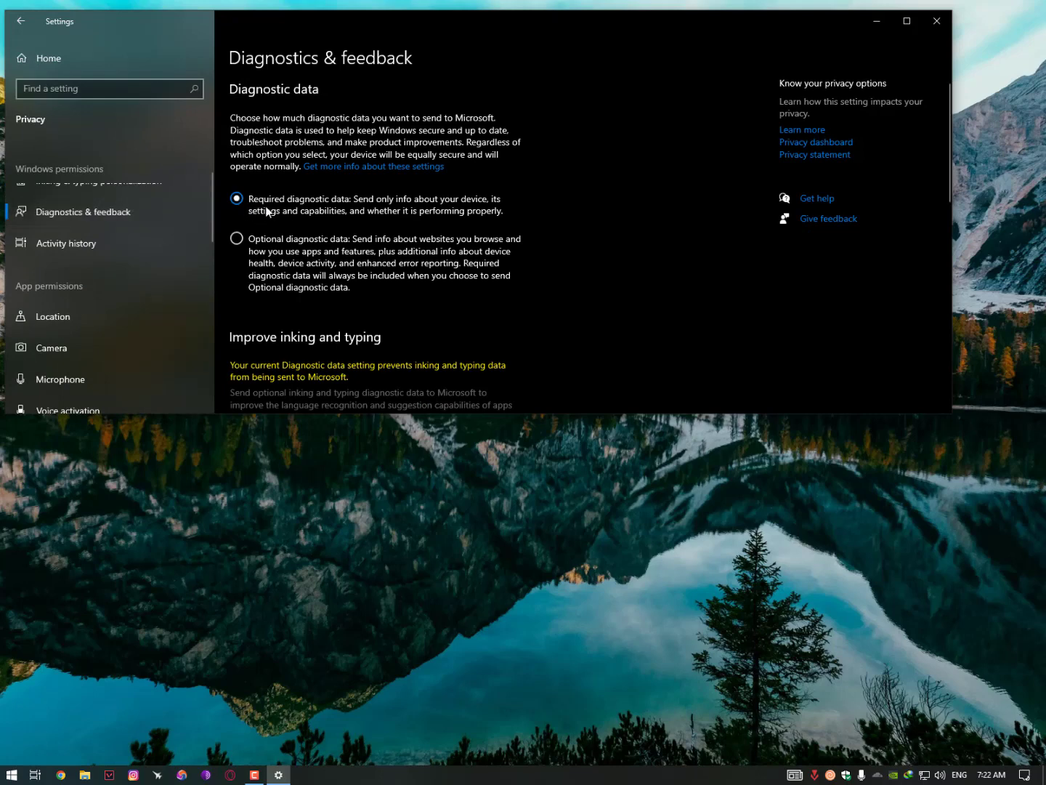
click(265, 244)
Step: Delete the diagnostic data that Microsoft has collected about this device
scroll(269, 248, down, 3)
scroll(274, 240, down, 5)
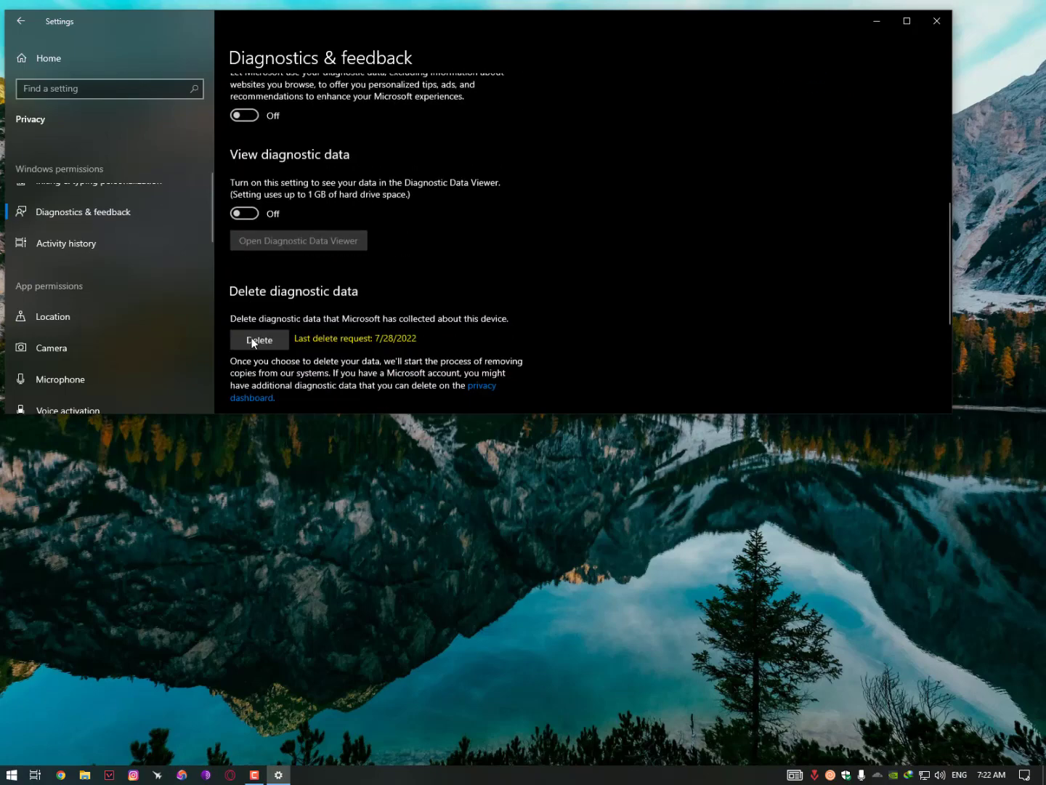
scroll(257, 378, up, 5)
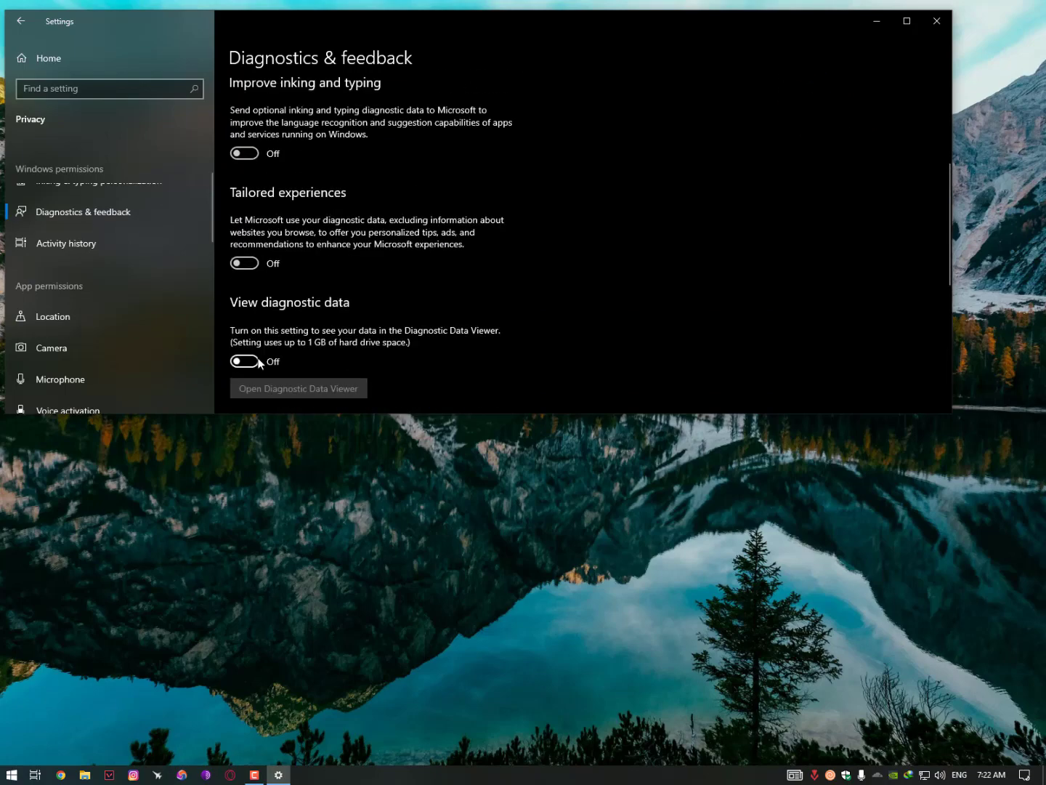
scroll(257, 367, down, 3)
click(260, 274)
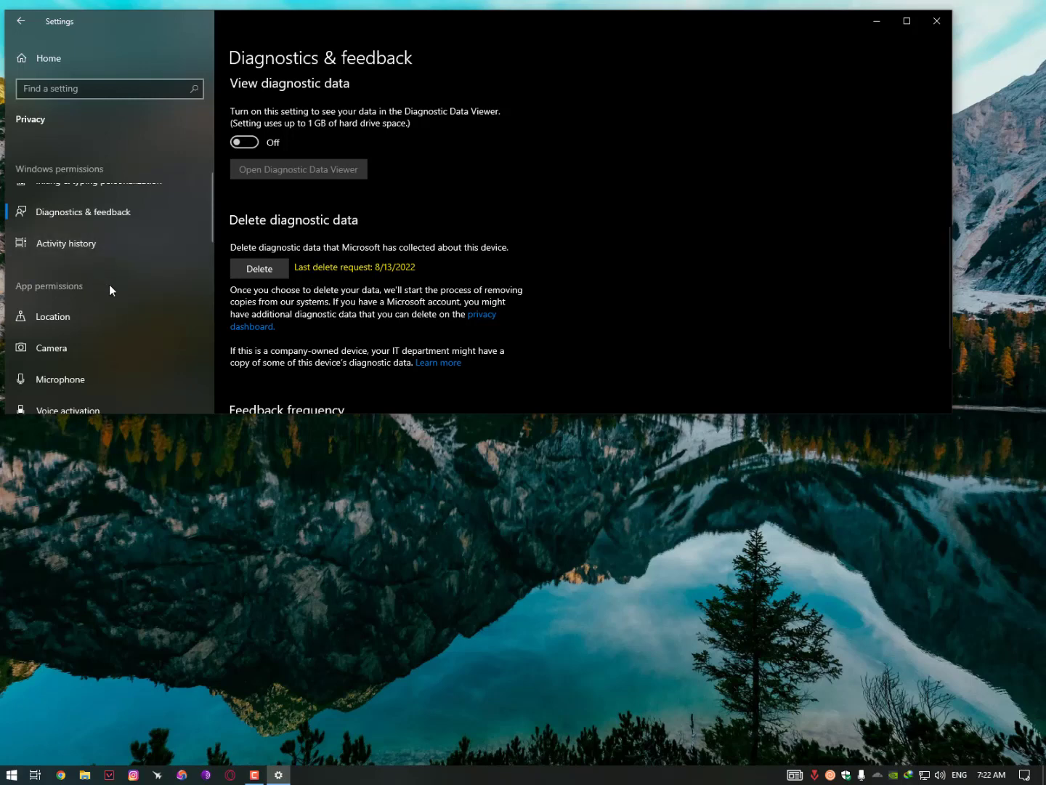
Step: In the Background apps privacy settings, make sure apps are not allowed to run in the background and review the app list
scroll(162, 316, down, 5)
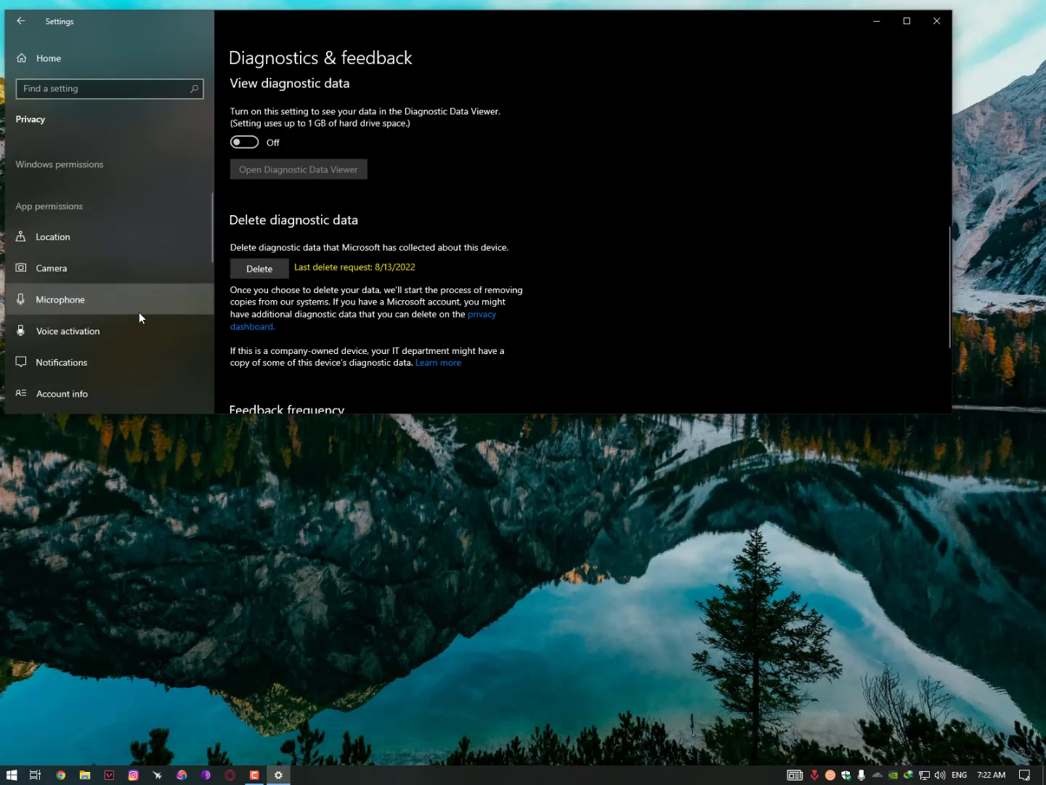
scroll(108, 306, down, 5)
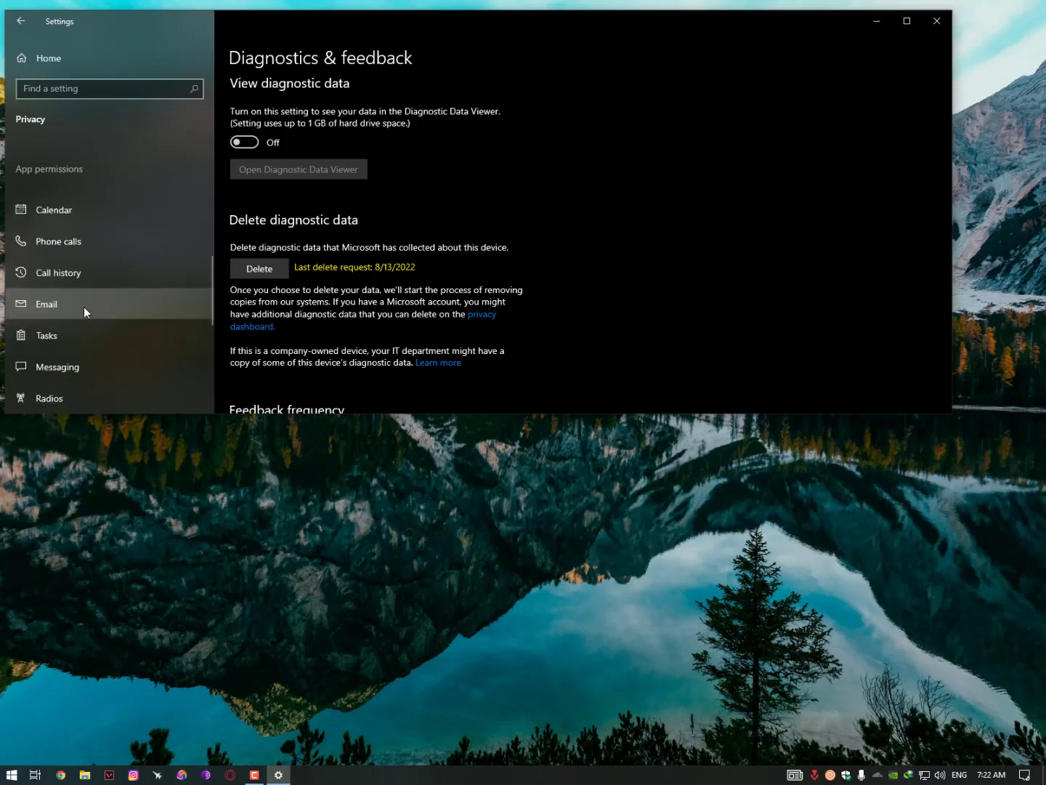
scroll(96, 308, up, 1)
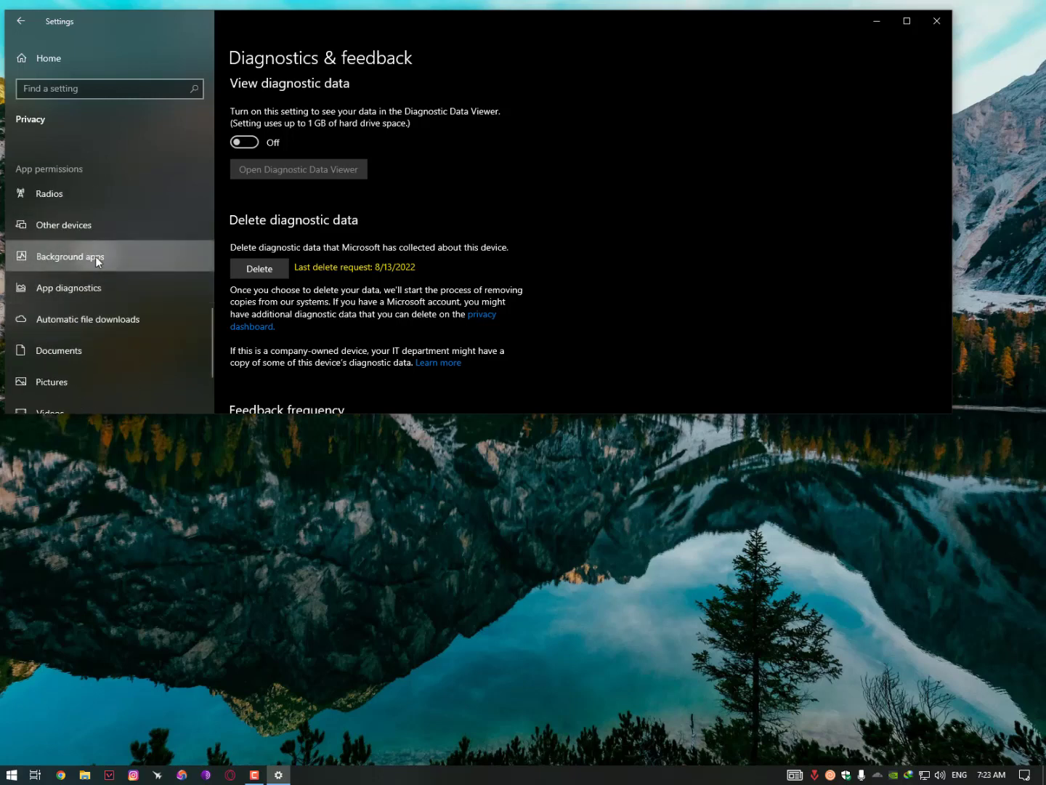
click(94, 256)
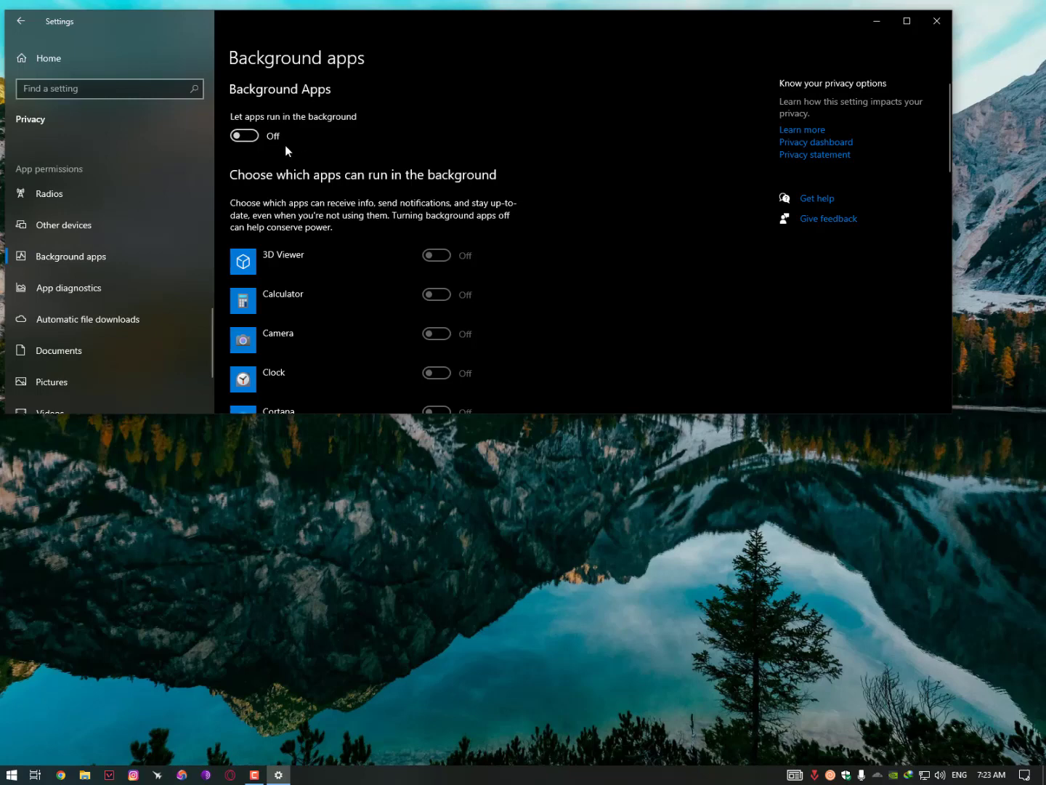
click(246, 136)
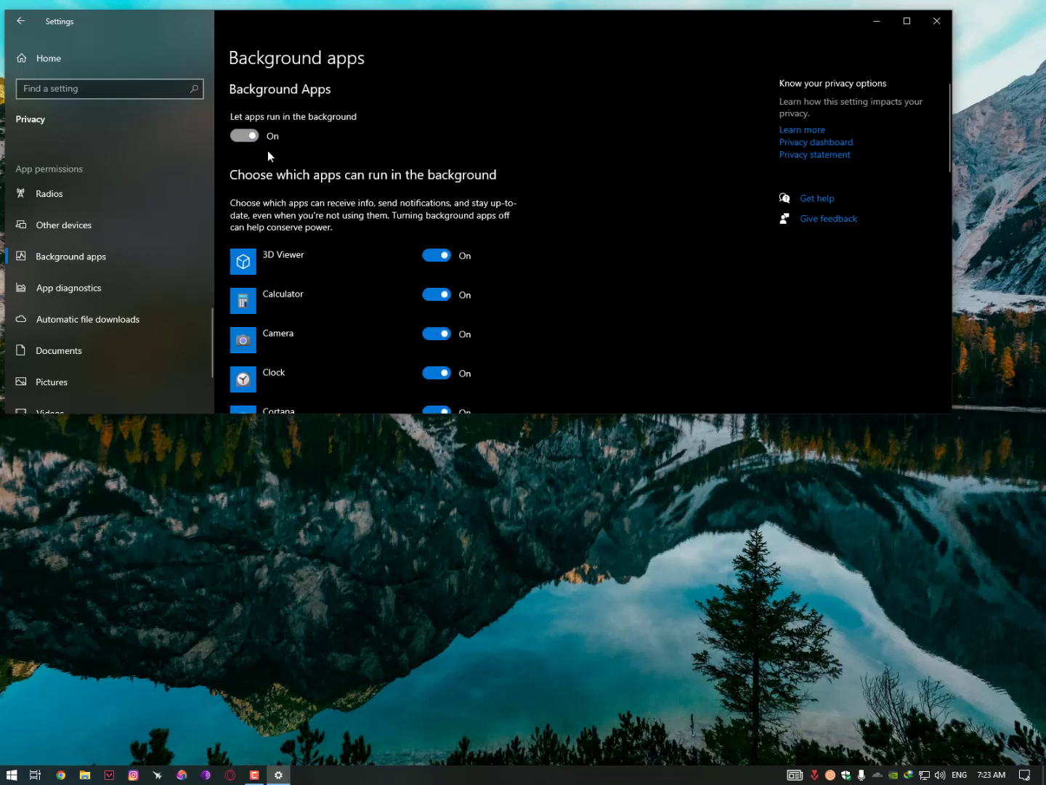
click(246, 136)
scroll(337, 341, down, 15)
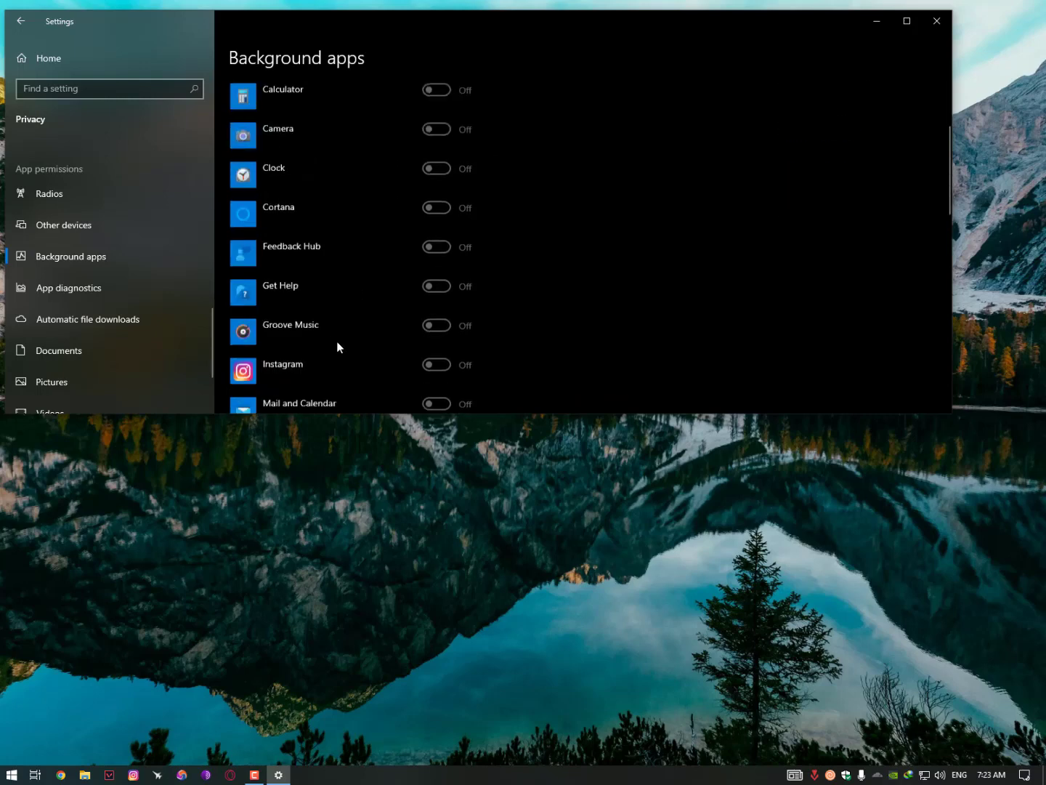
scroll(342, 381, up, 15)
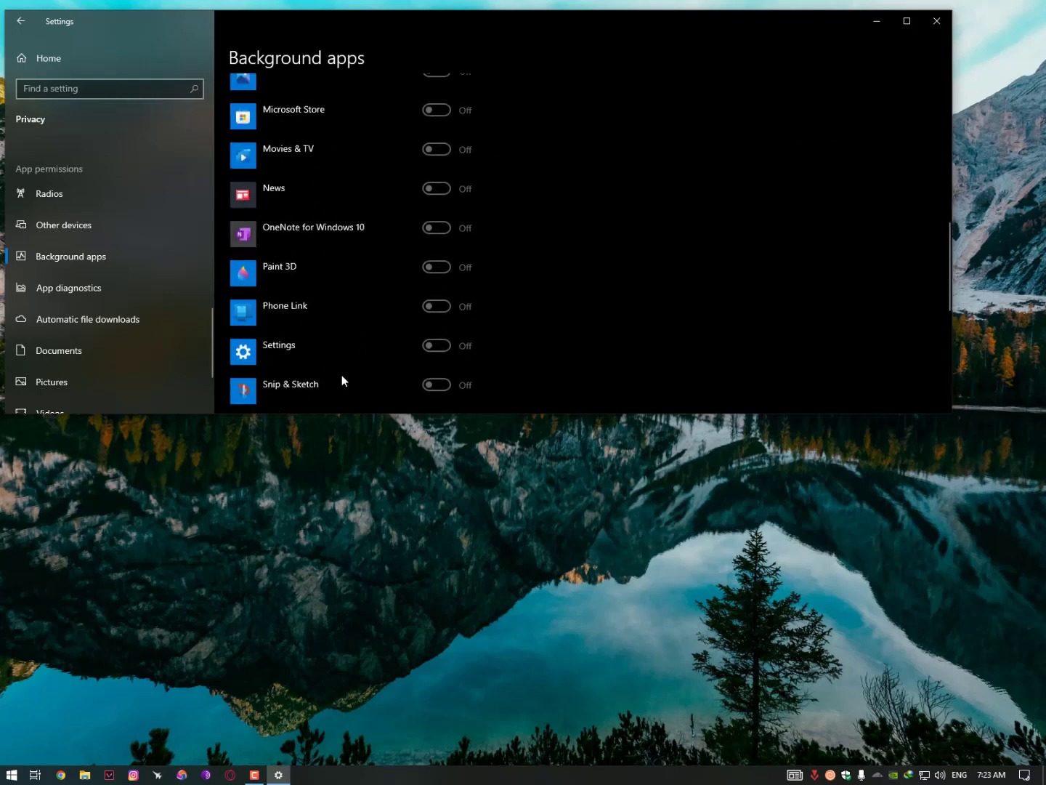
scroll(110, 349, down, 3)
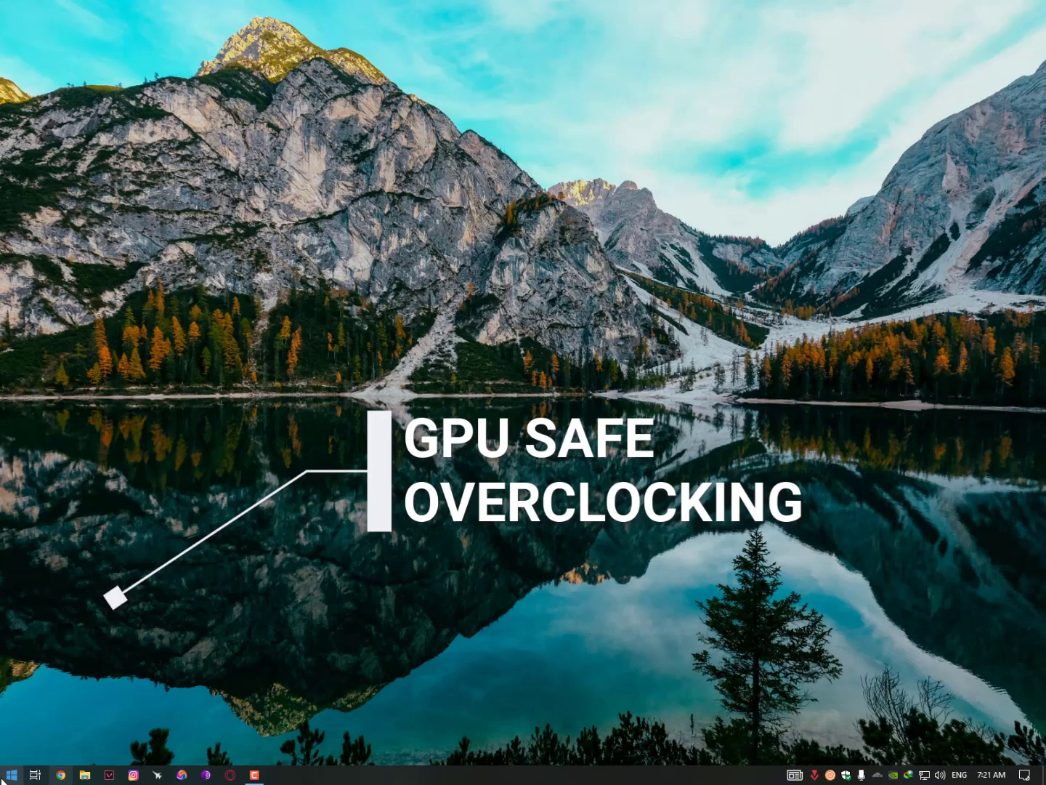
Step: Open MSI Afterburner, reset the graphics card settings and adjust the GPU clock
click(11, 774)
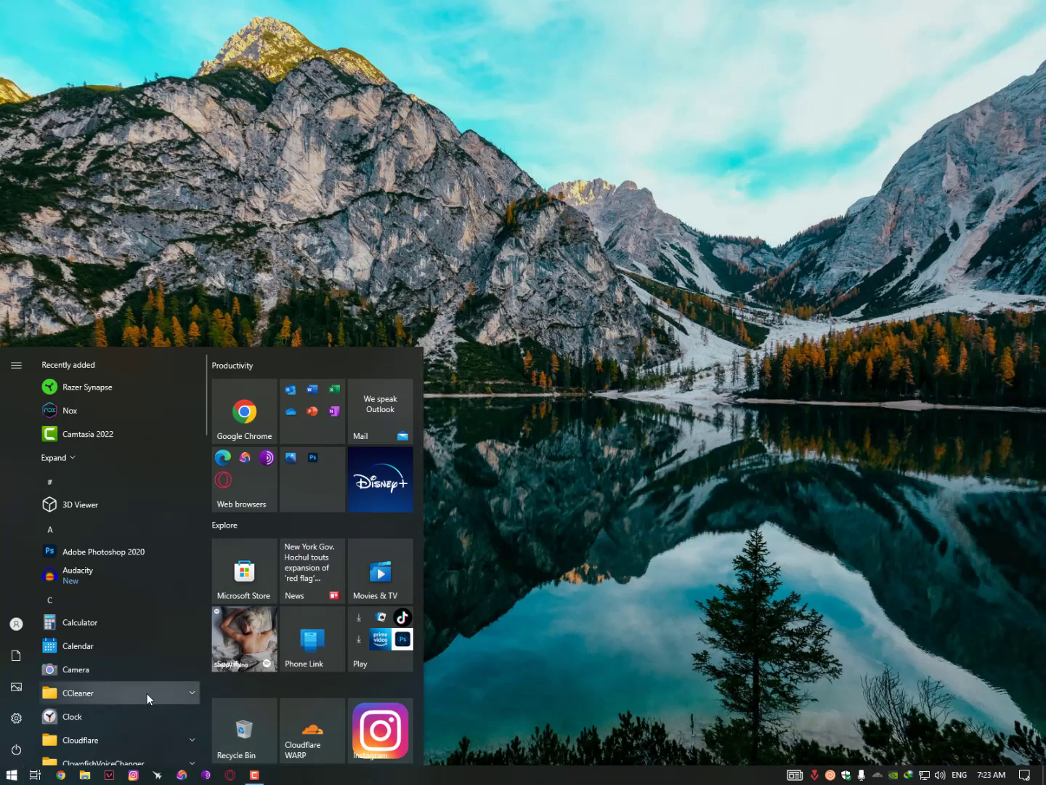
text(msi)
key(Return)
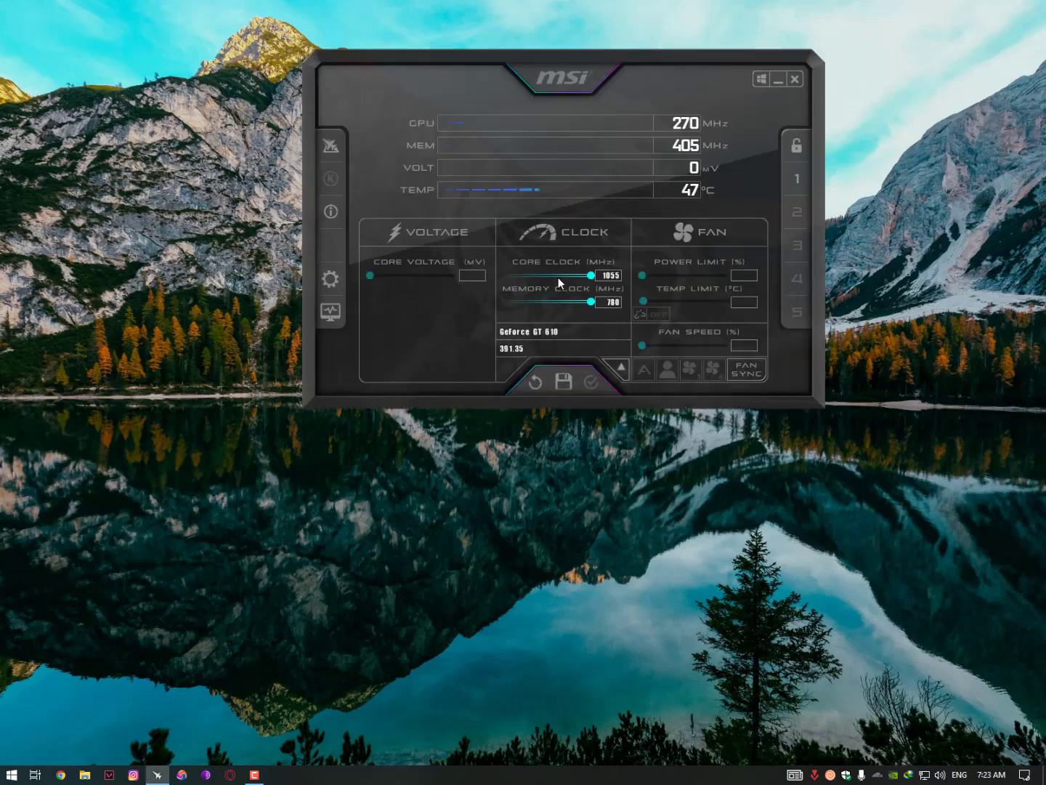
click(535, 380)
drag(571, 276, 592, 302)
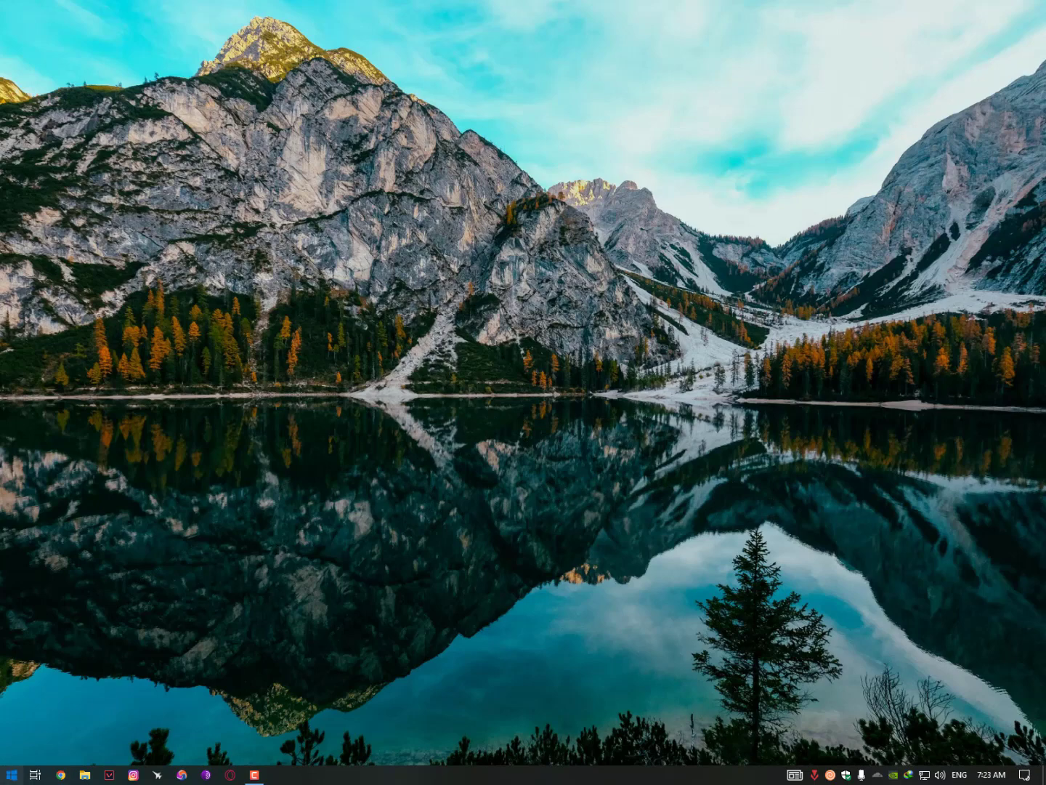
Step: Launch RamMap from its folder inside Working Process on Local Disk (D:)
key(super)
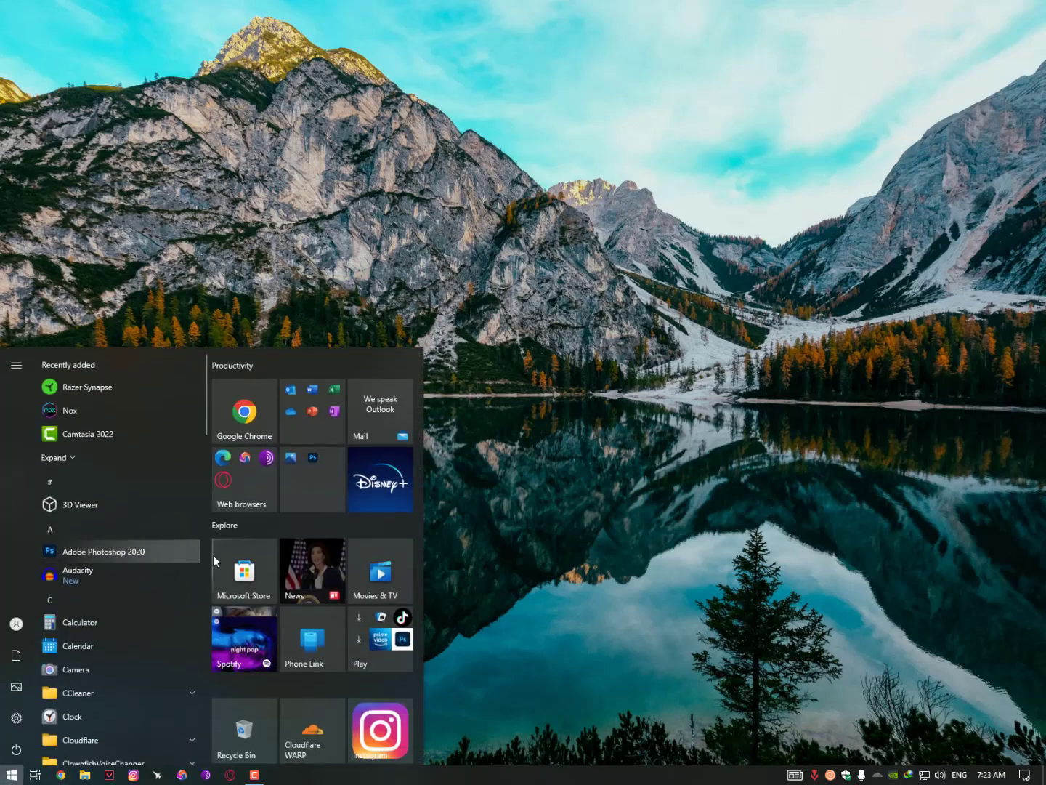
click(84, 775)
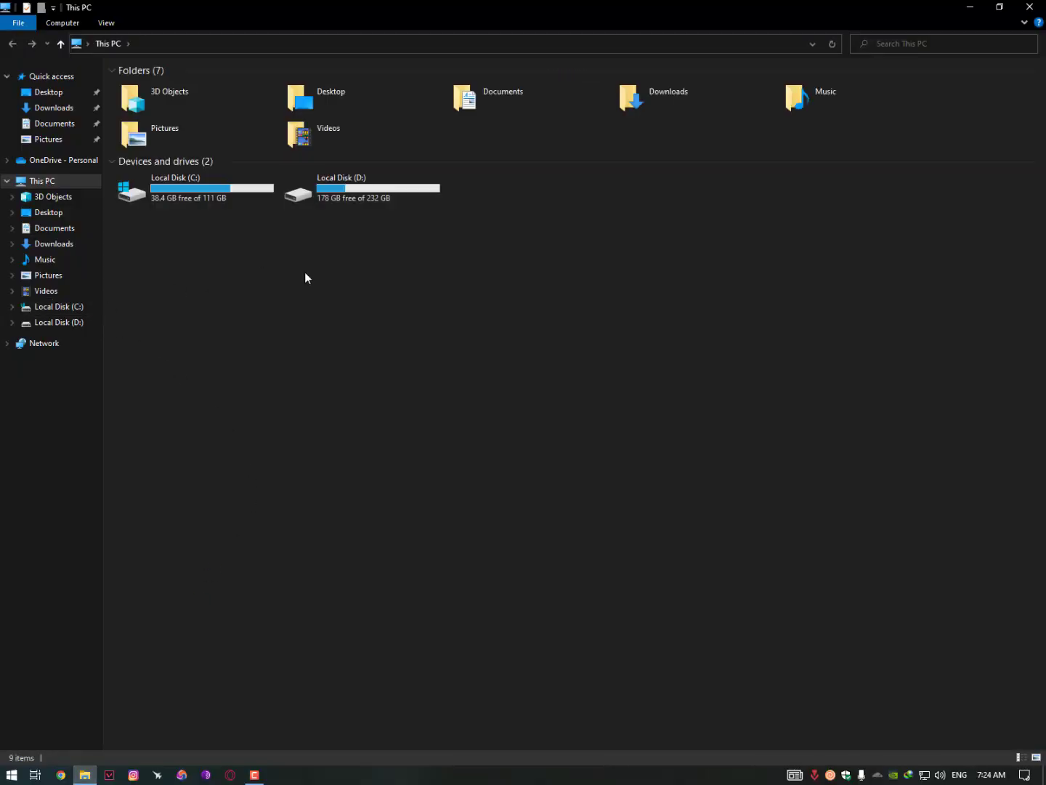
double_click(306, 192)
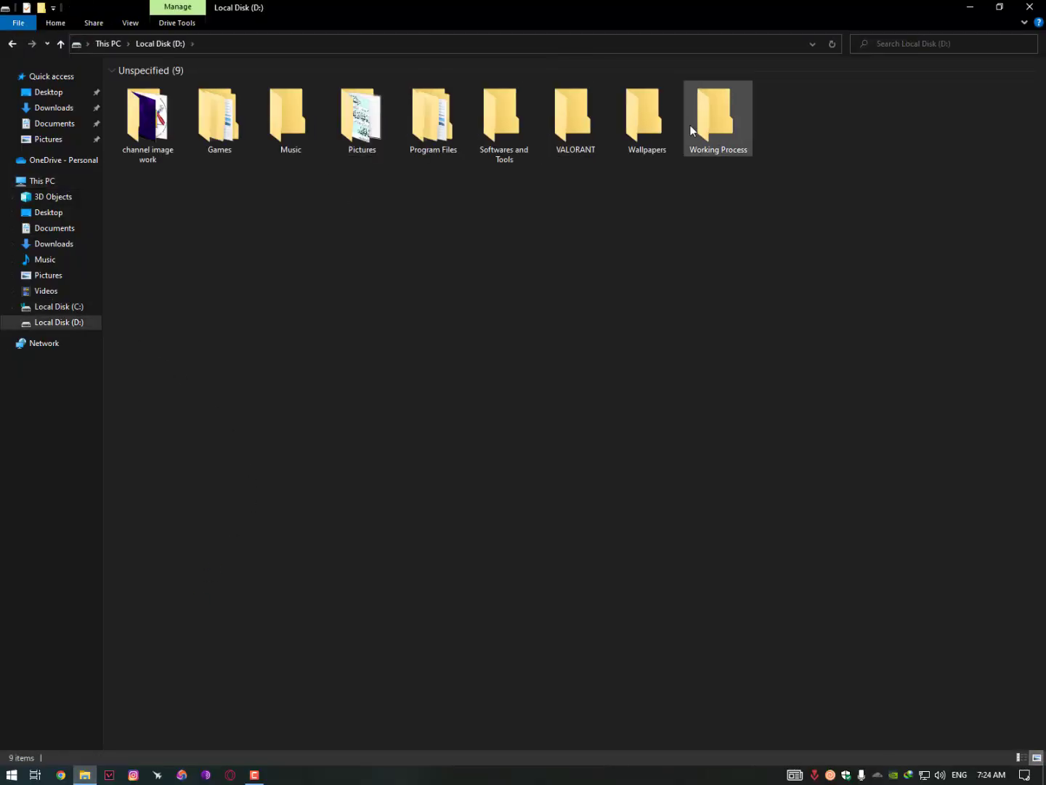
double_click(716, 116)
double_click(175, 128)
double_click(155, 98)
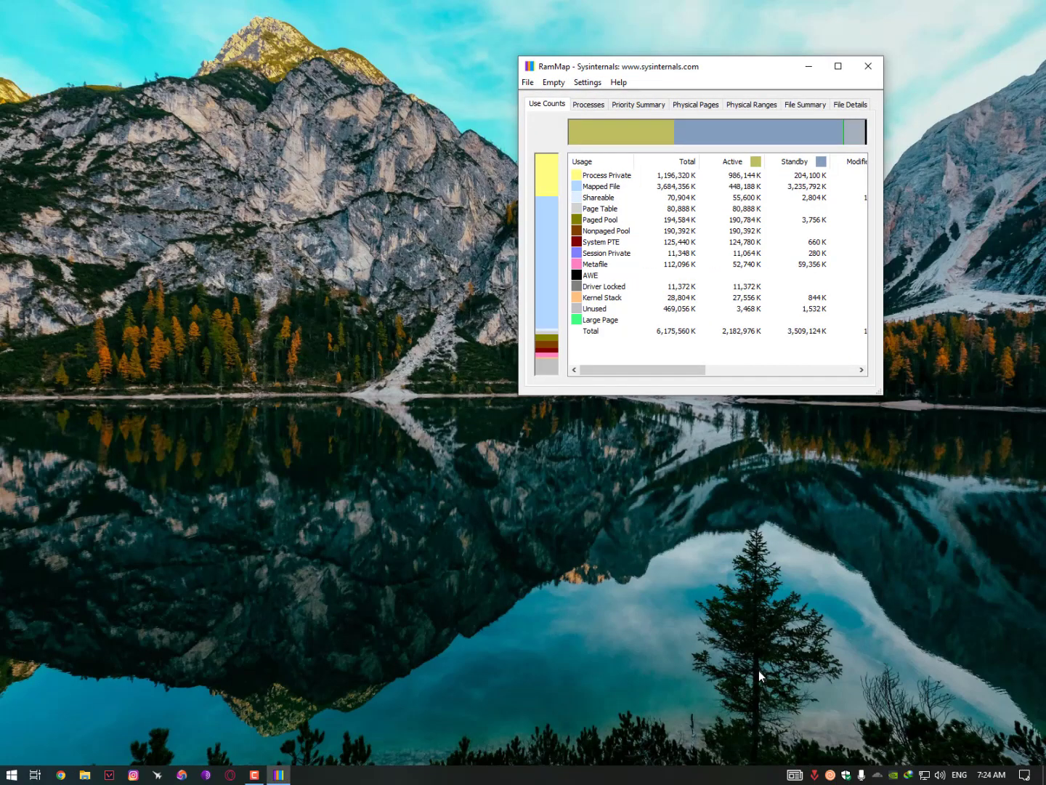
Step: Open Resource Monitor from the Task Manager performance view and close Task Manager
right_click(752, 775)
click(771, 723)
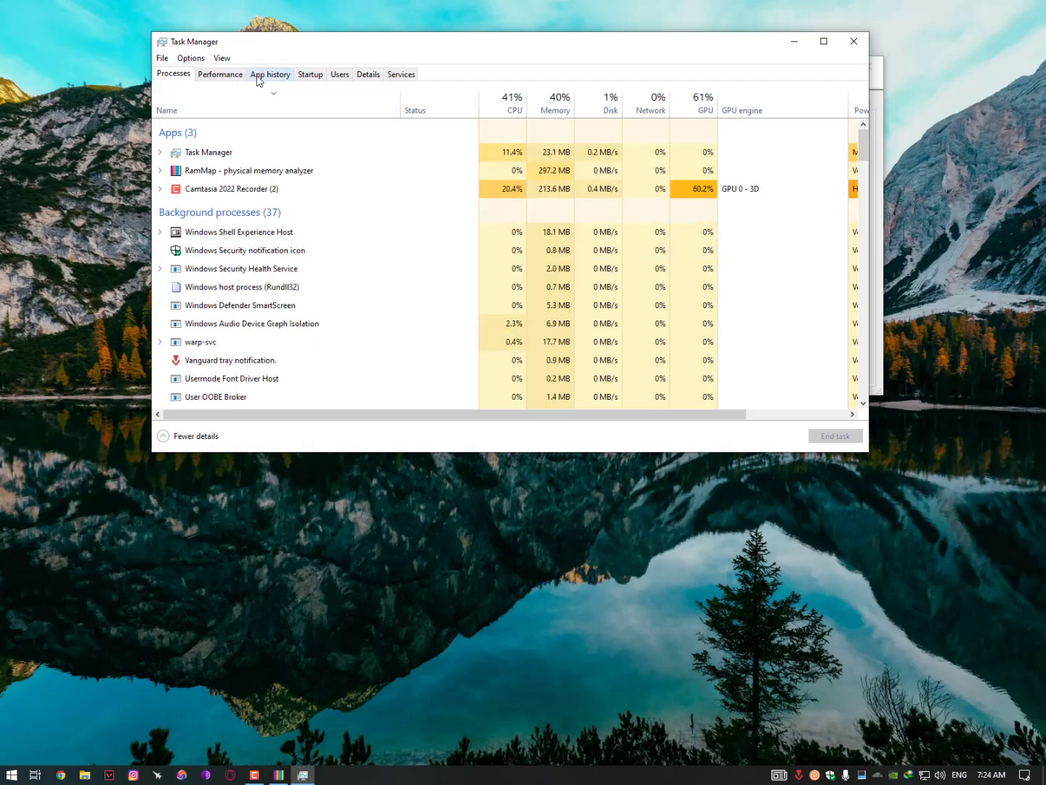
click(224, 74)
click(290, 435)
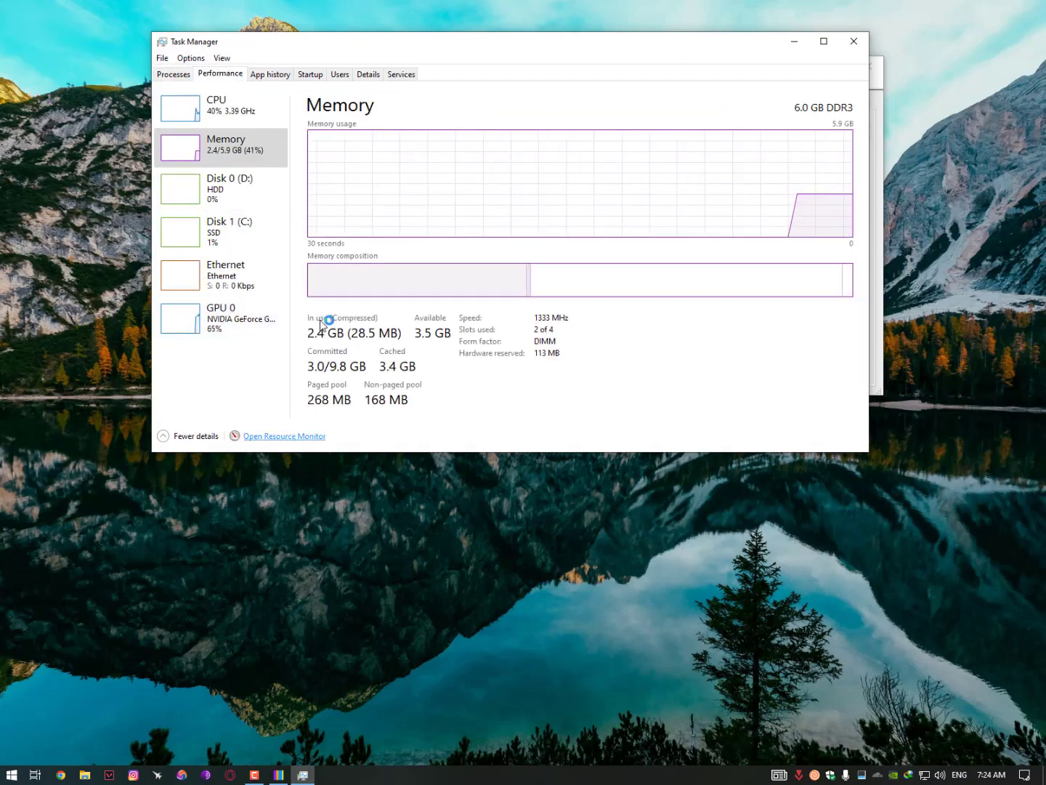
click(836, 42)
click(854, 41)
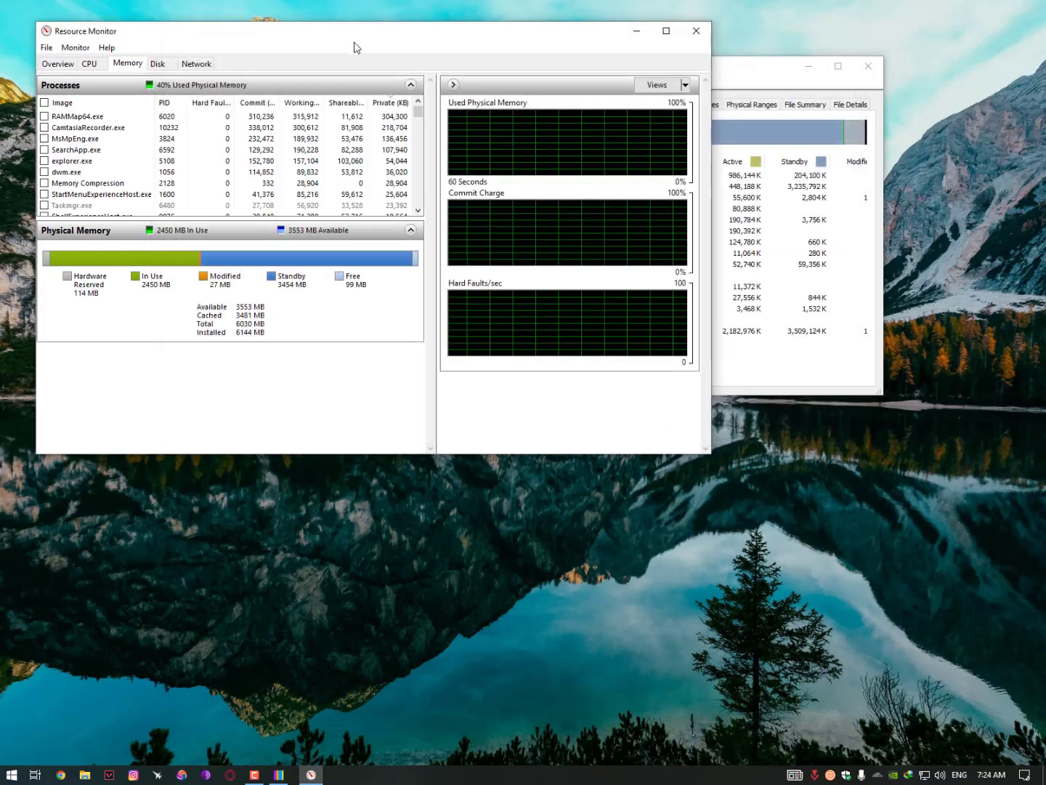
Step: Check the standby and free memory in Resource Monitor and arrange it side by side with RamMap
drag(316, 35, 268, 35)
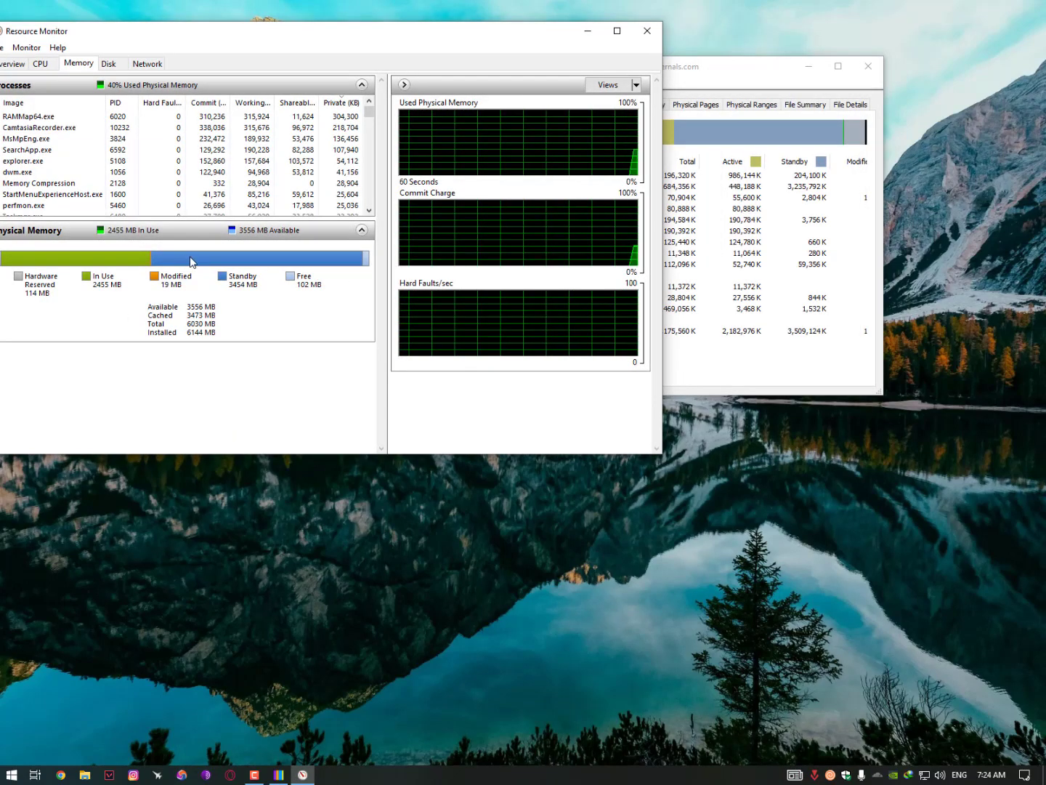
mouse_move(281, 260)
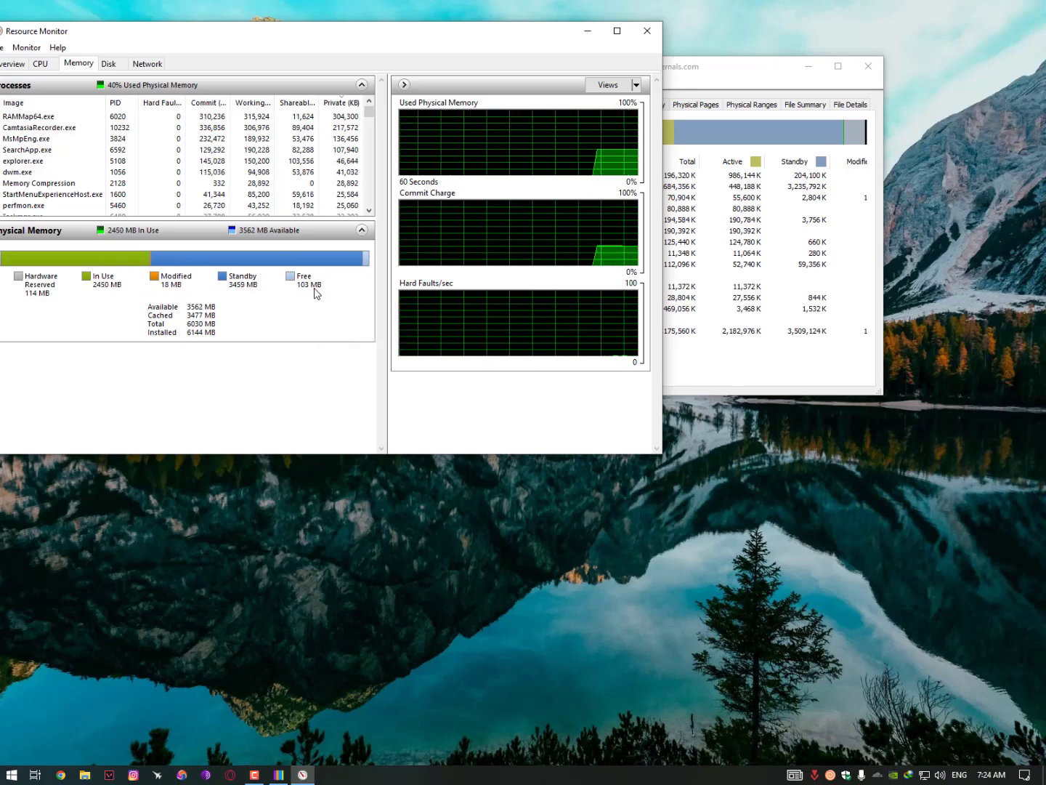
mouse_move(308, 284)
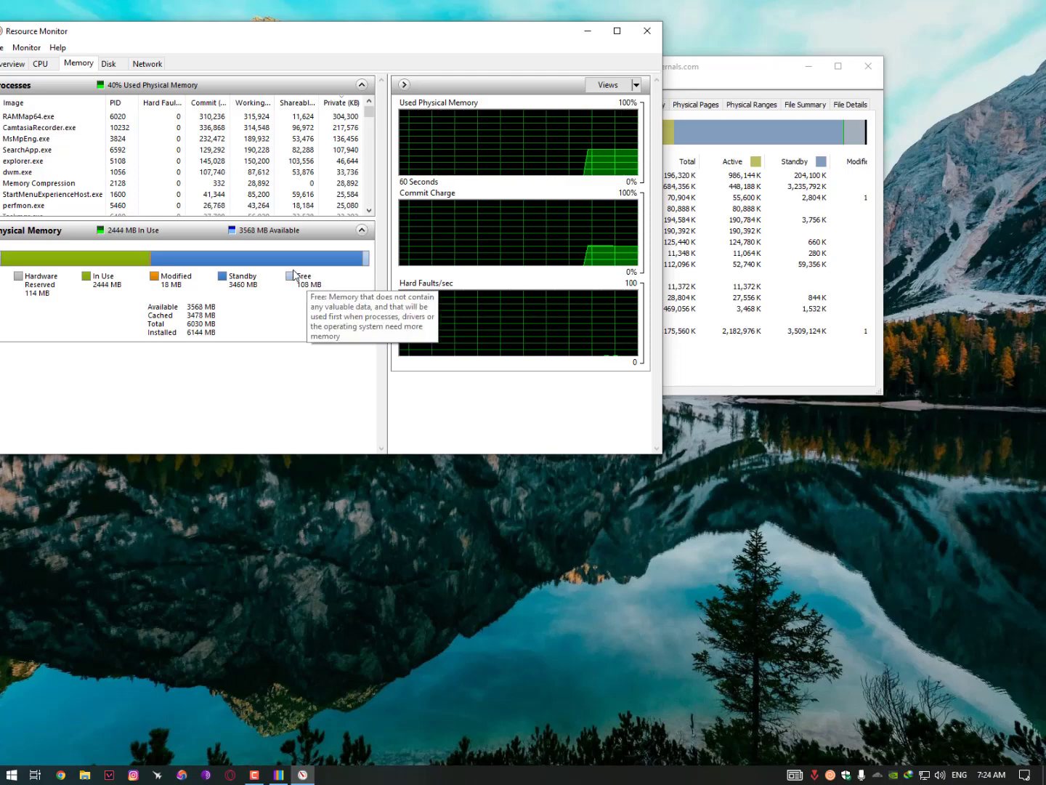
drag(265, 35, 1, 46)
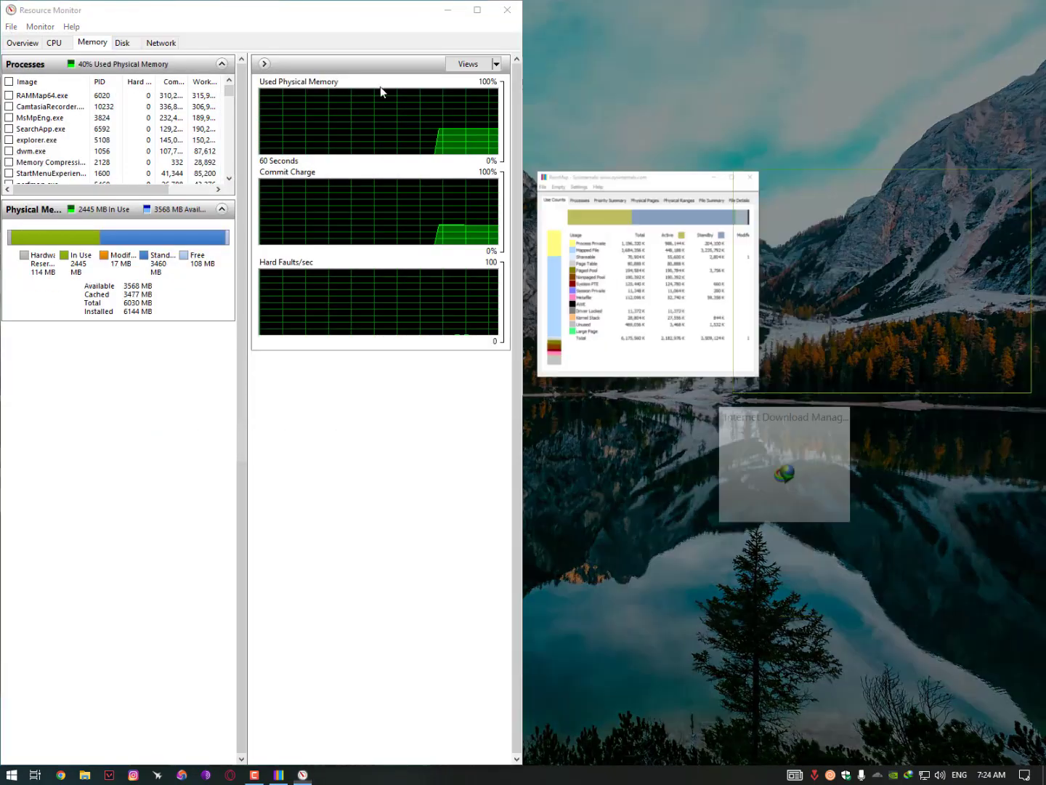
click(625, 211)
Step: Empty the working sets, modified page list, standby list and priority 0 standby list in RamMap
click(559, 27)
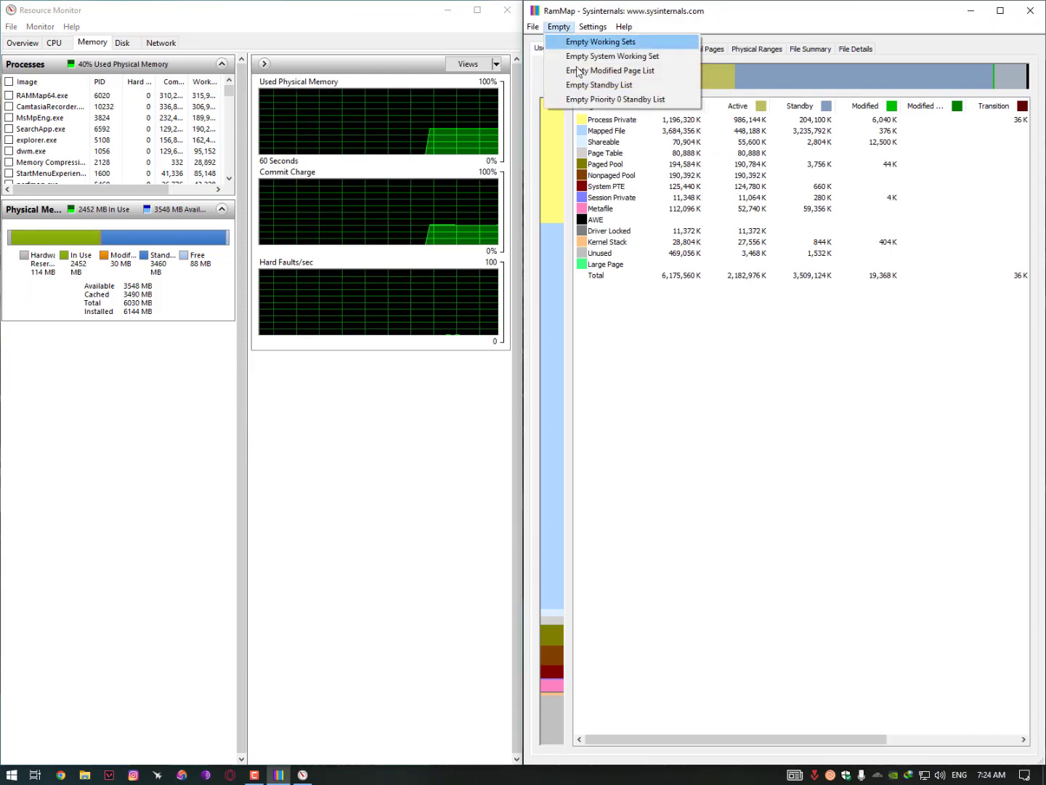
click(592, 43)
click(555, 28)
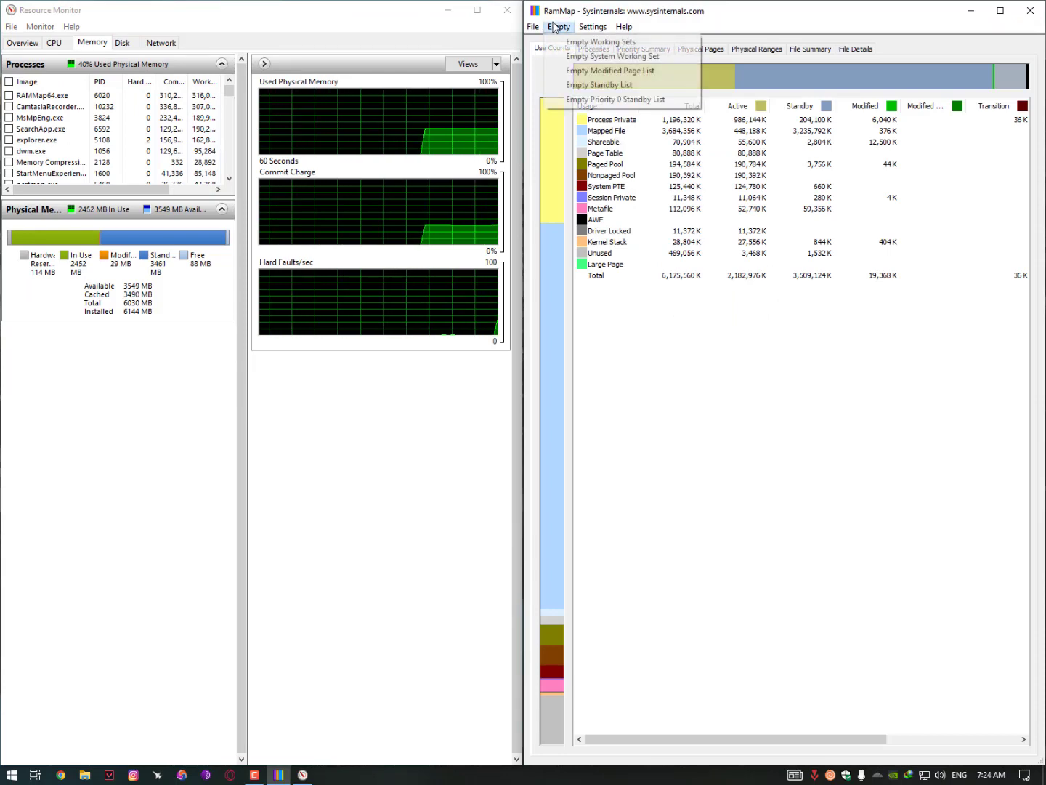
click(581, 70)
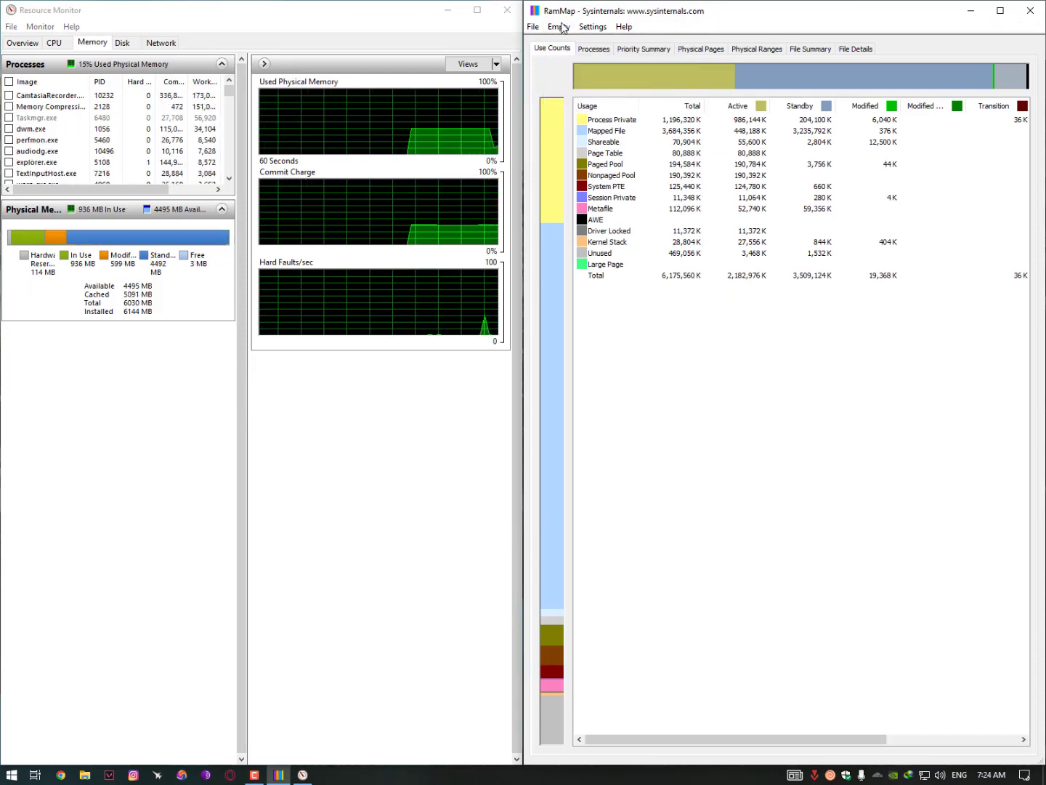
click(559, 27)
click(581, 87)
click(559, 27)
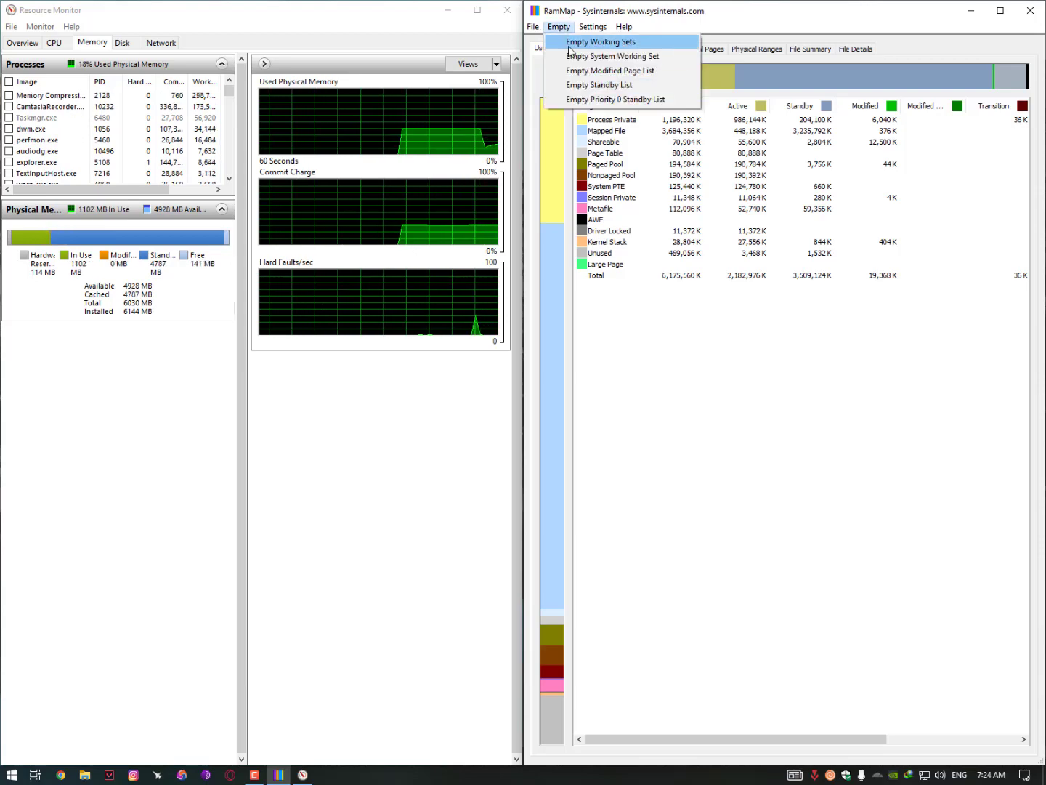
click(603, 99)
Step: Empty the standby list once more, then clear the system working set and modified page list
click(559, 27)
click(581, 85)
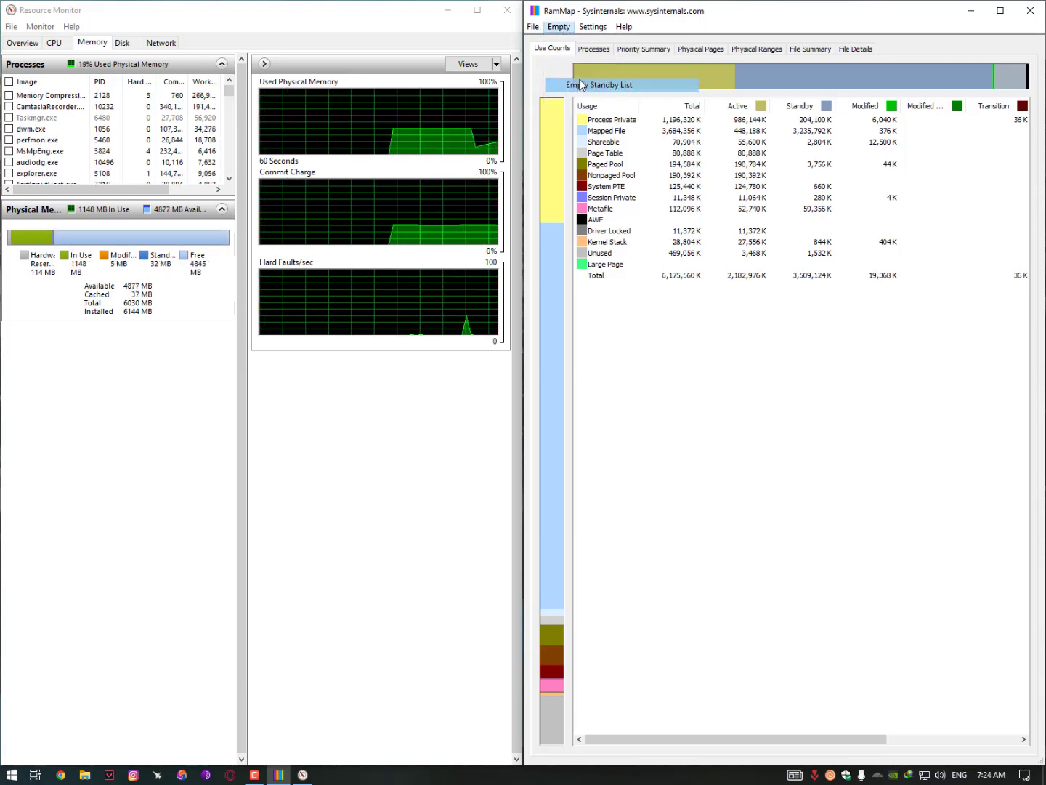
click(559, 27)
click(603, 56)
click(559, 27)
click(575, 75)
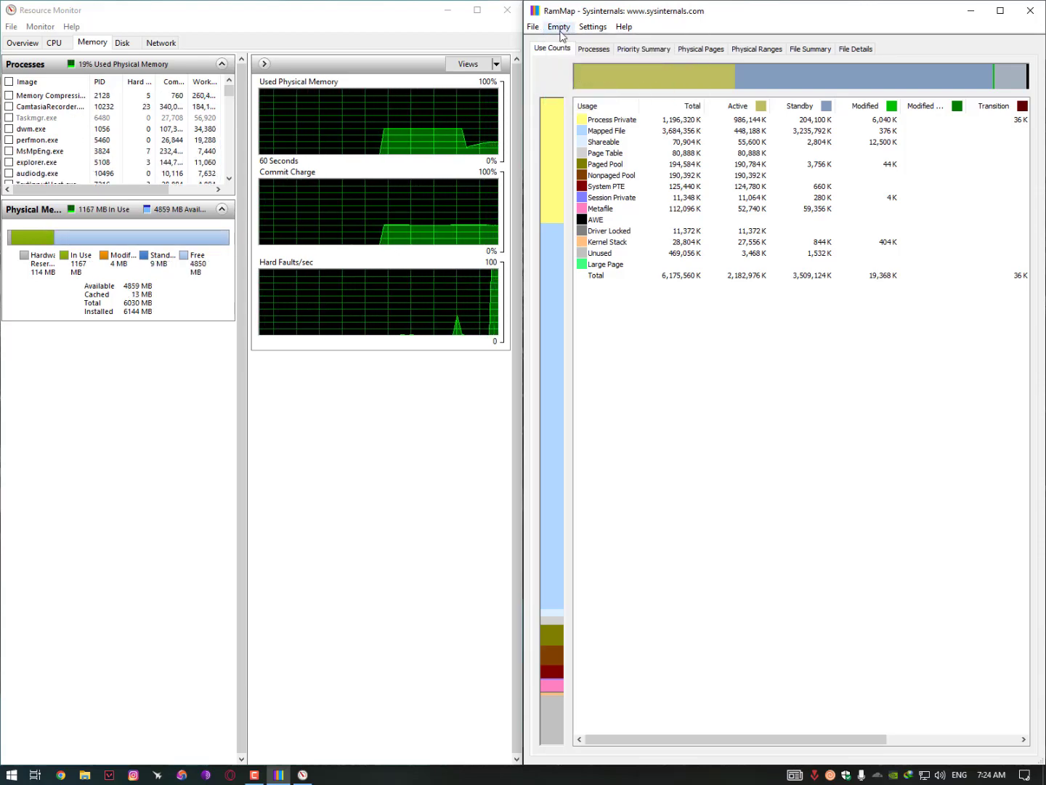
click(559, 27)
click(602, 56)
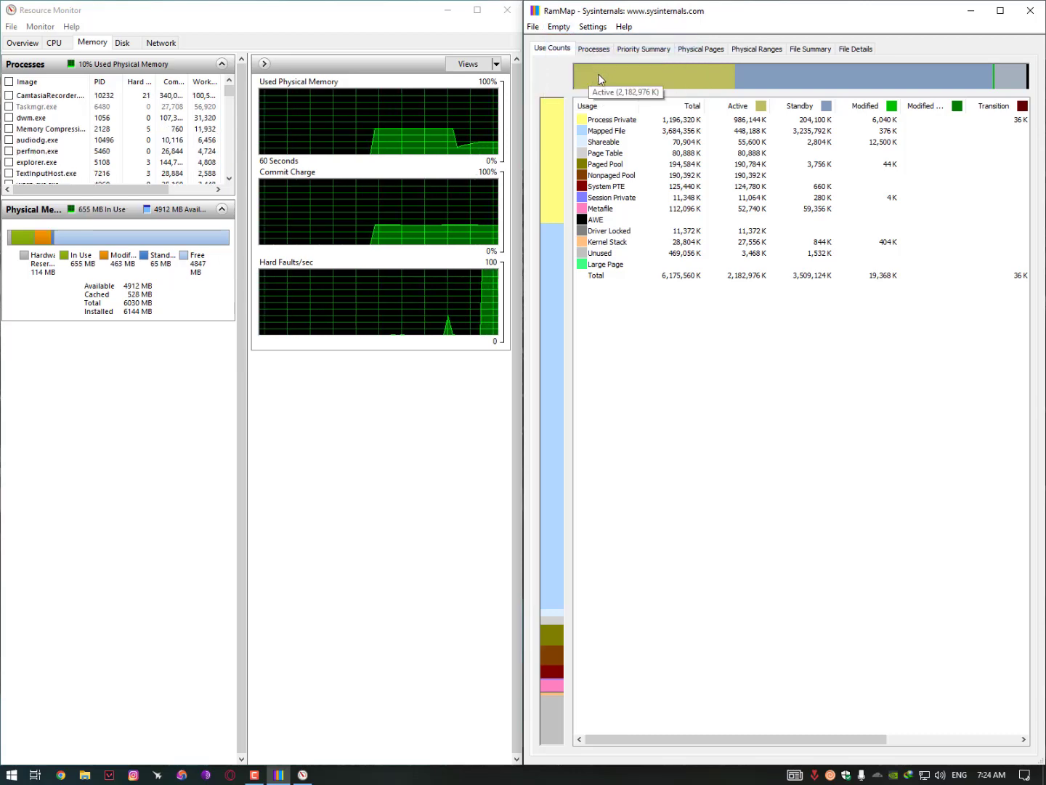
Step: Close Resource Monitor and exit RamMap
drag(289, 19, 528, 48)
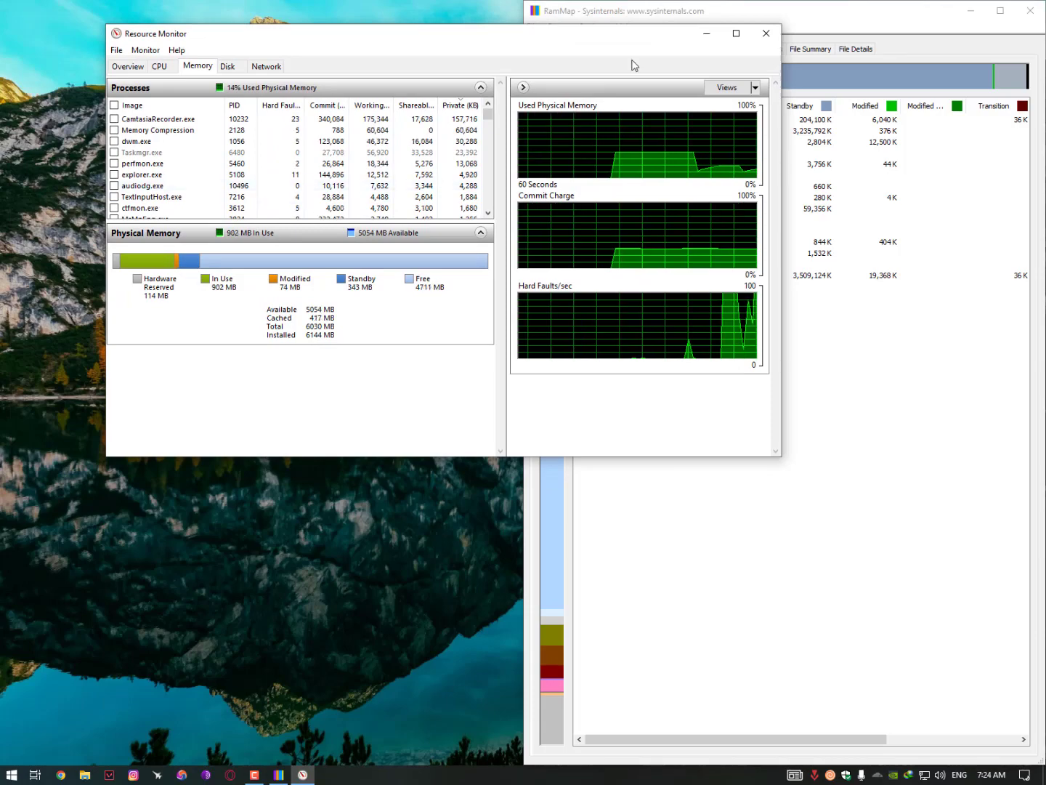
click(766, 32)
drag(719, 10, 420, 40)
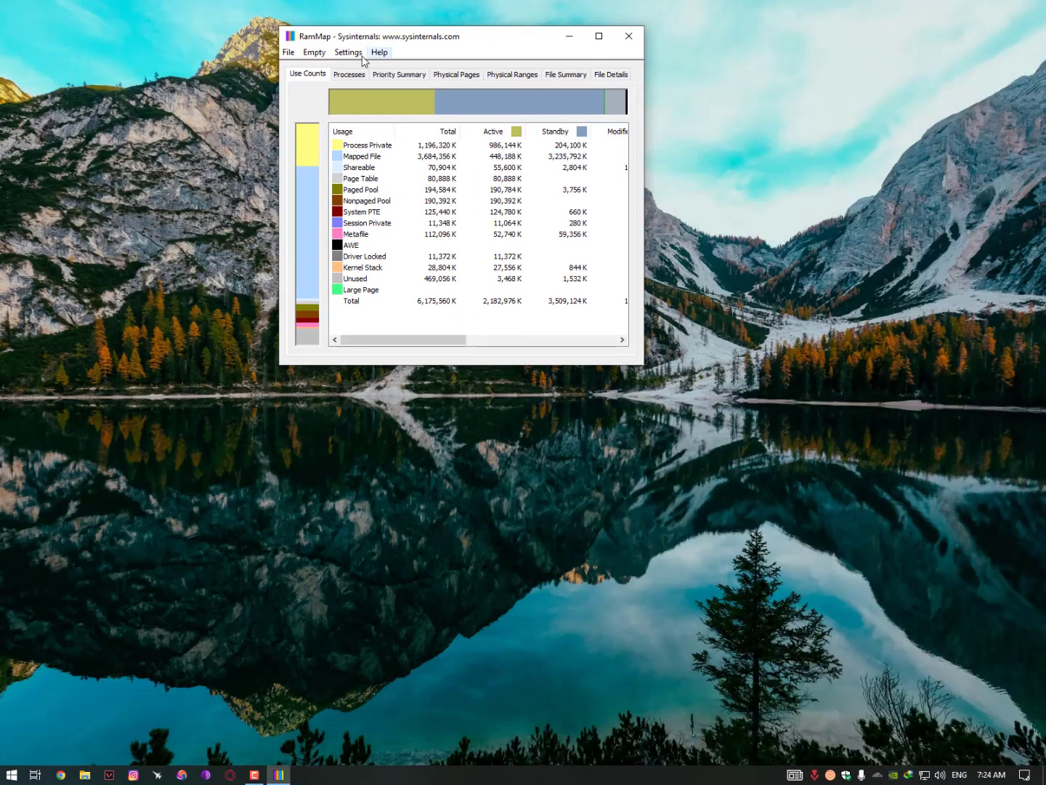
click(287, 53)
click(314, 118)
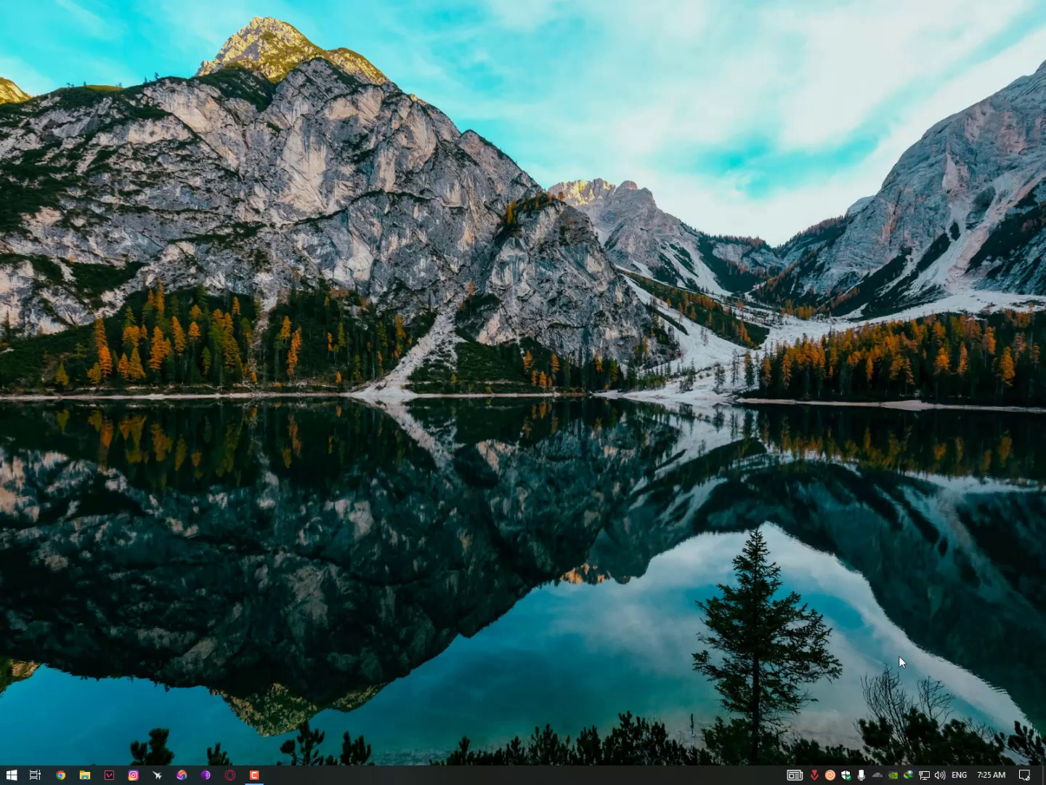
Step: Open NVIDIA Control Panel from the desktop and set the image settings preference to Performance
right_click(310, 188)
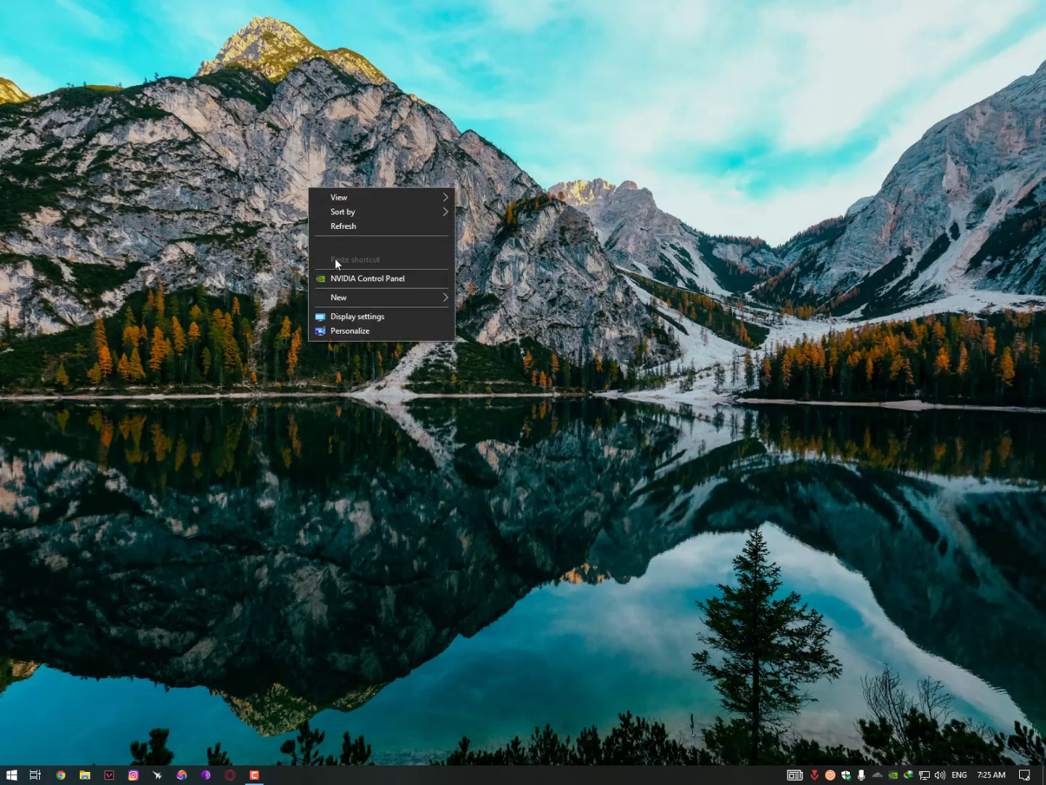
click(379, 280)
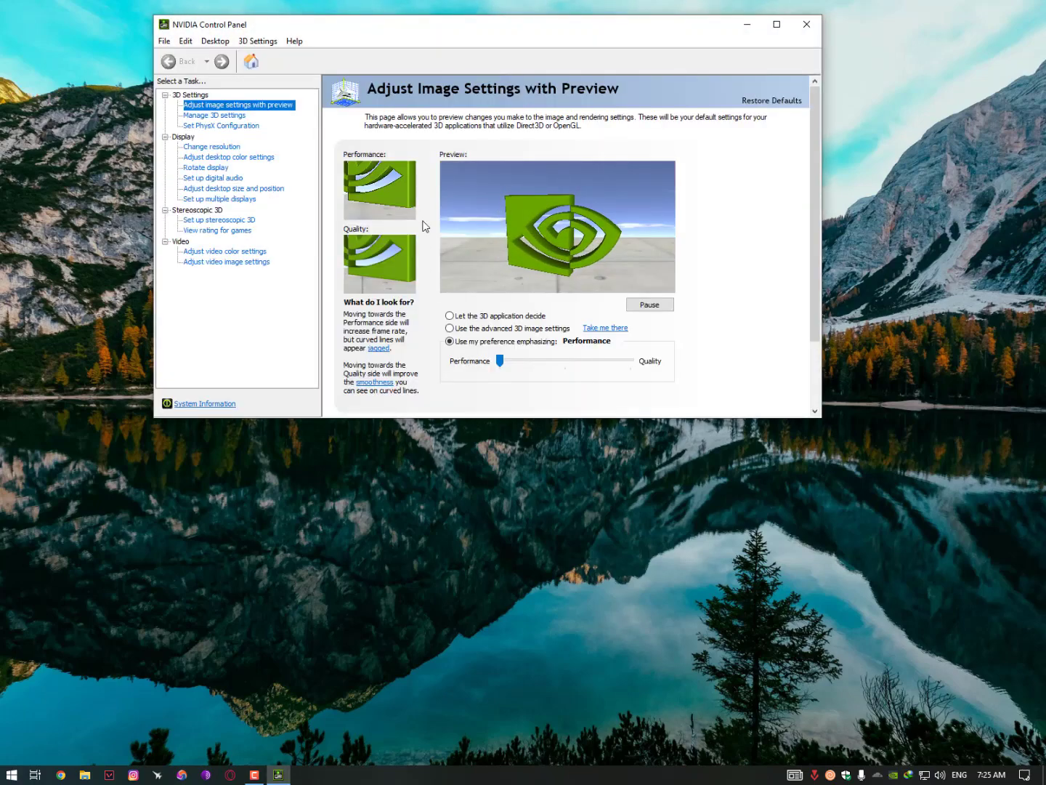
scroll(425, 227, down, 1)
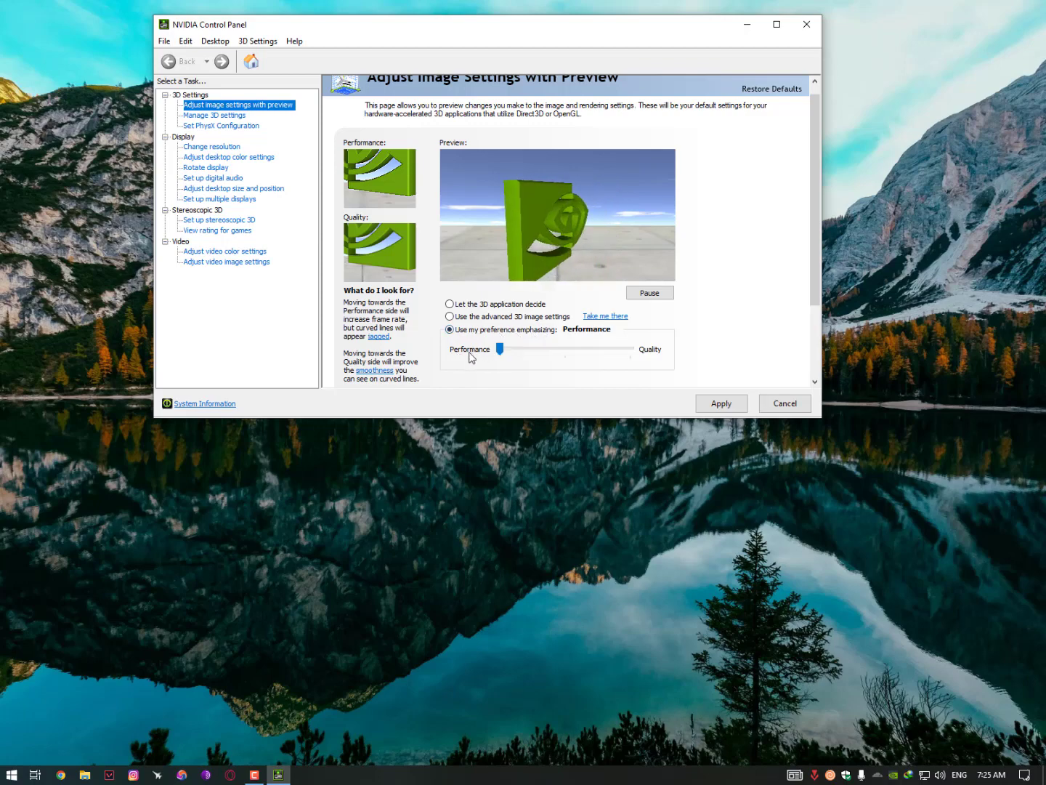
click(571, 347)
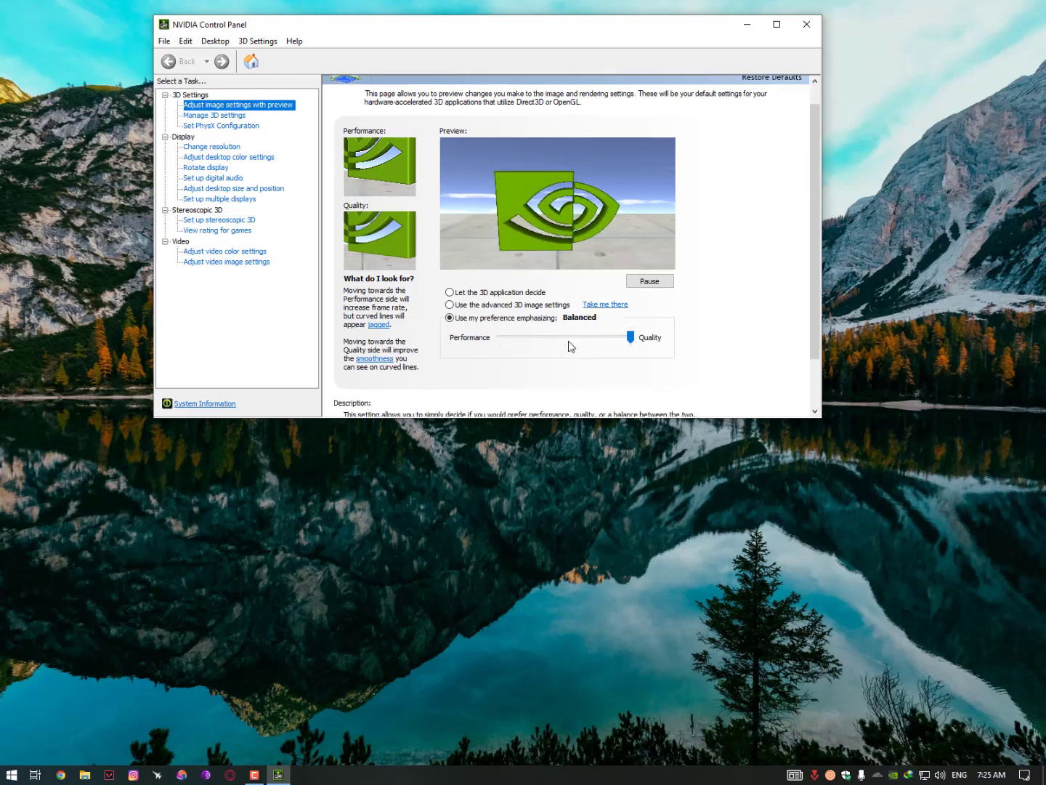
click(571, 346)
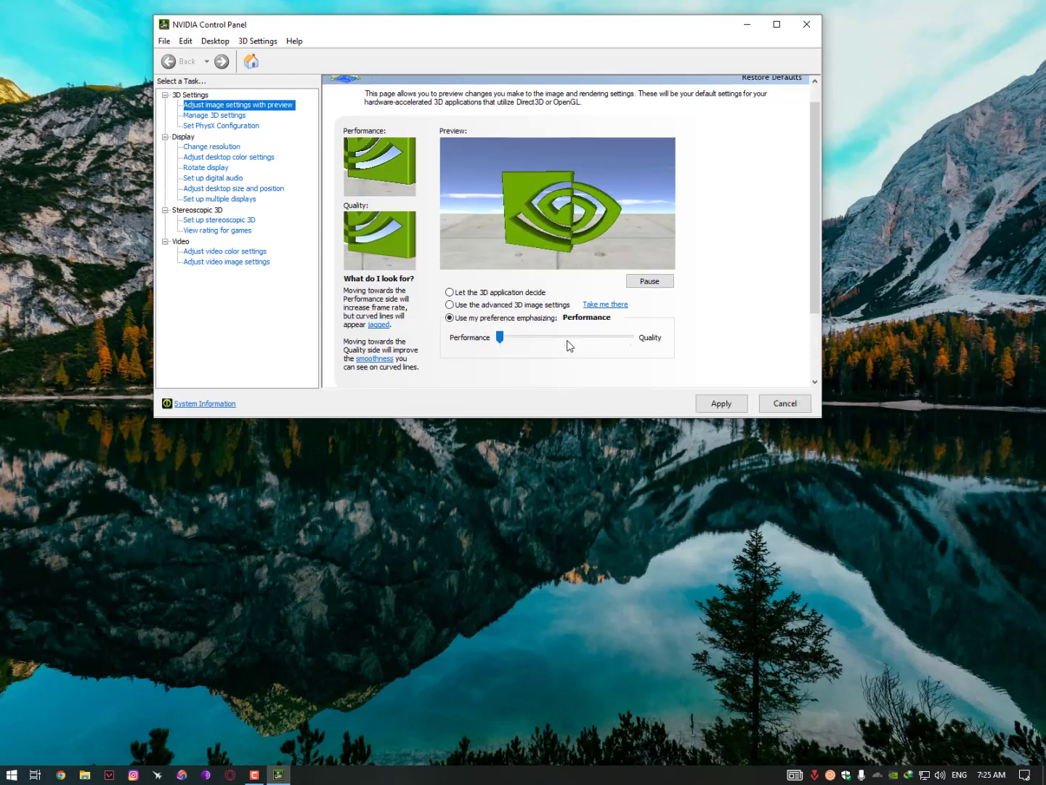
click(218, 177)
click(574, 258)
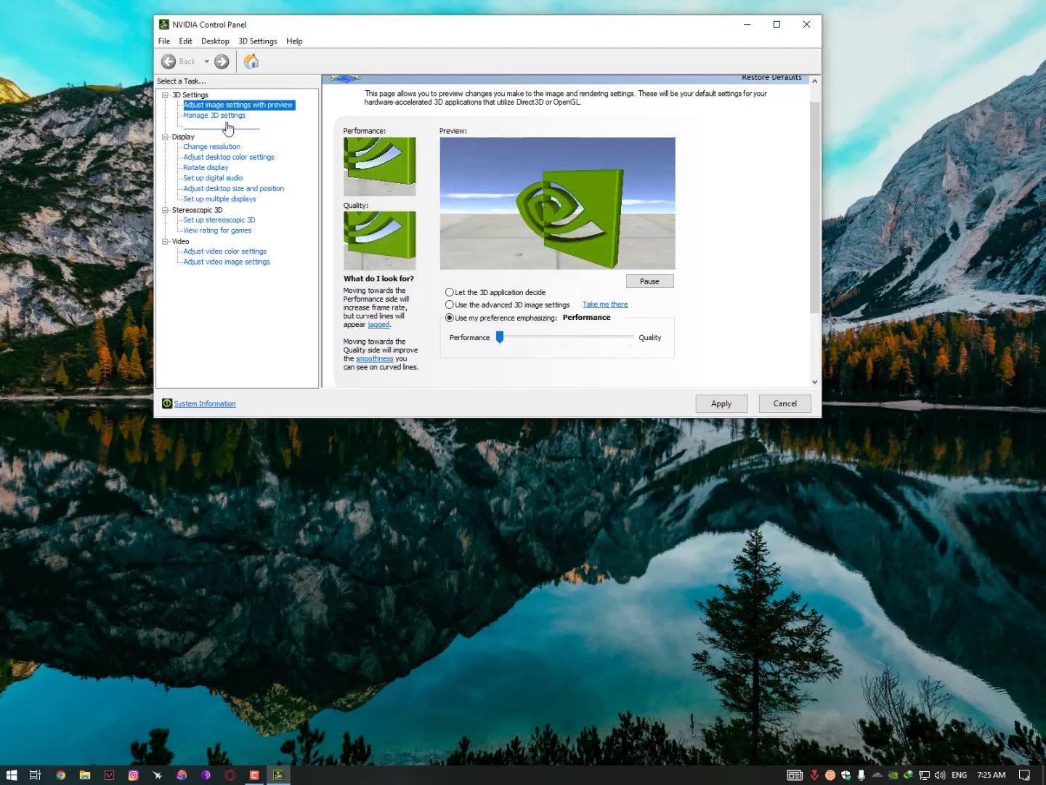
Step: Choose the 1024 × 768 (native) display resolution, apply it and view the PhysX configuration
click(214, 149)
scroll(656, 287, down, 3)
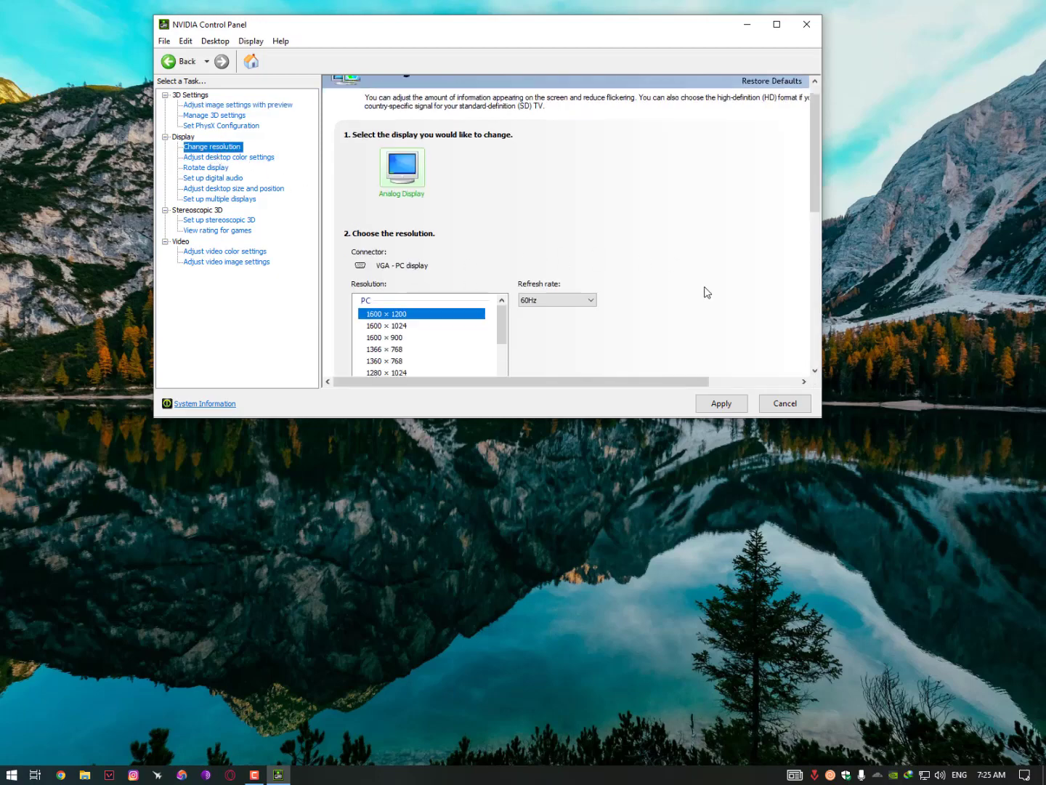
scroll(567, 276, down, 1)
scroll(467, 259, down, 2)
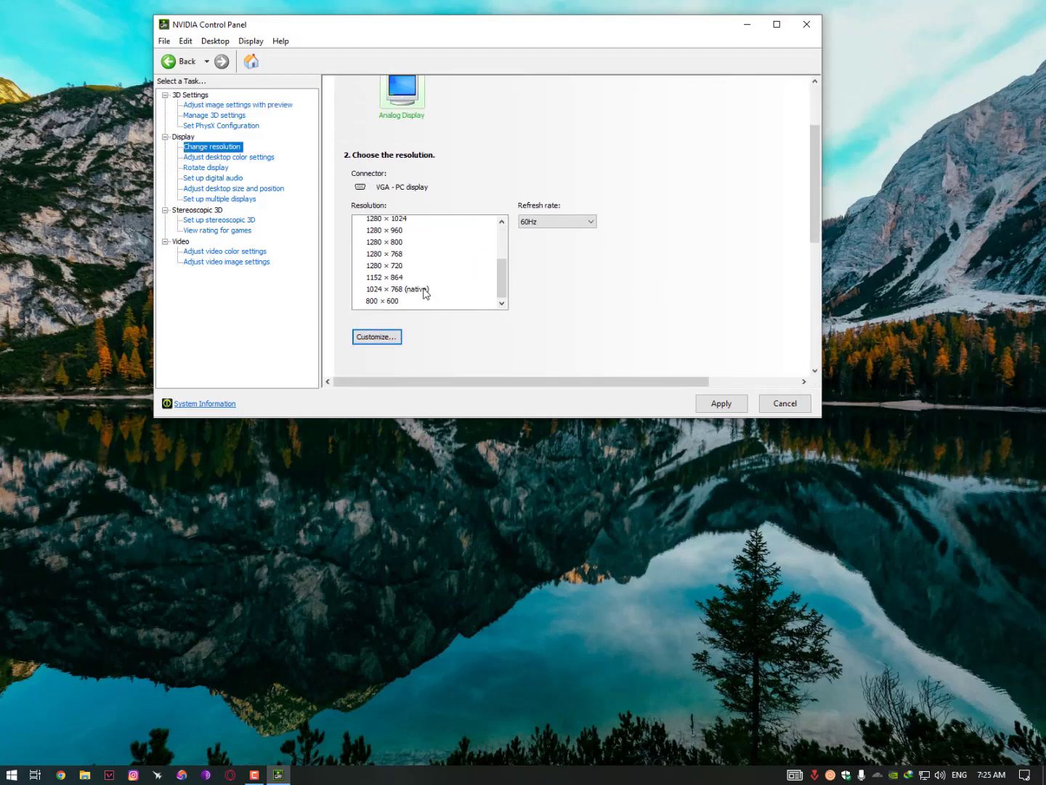
click(399, 290)
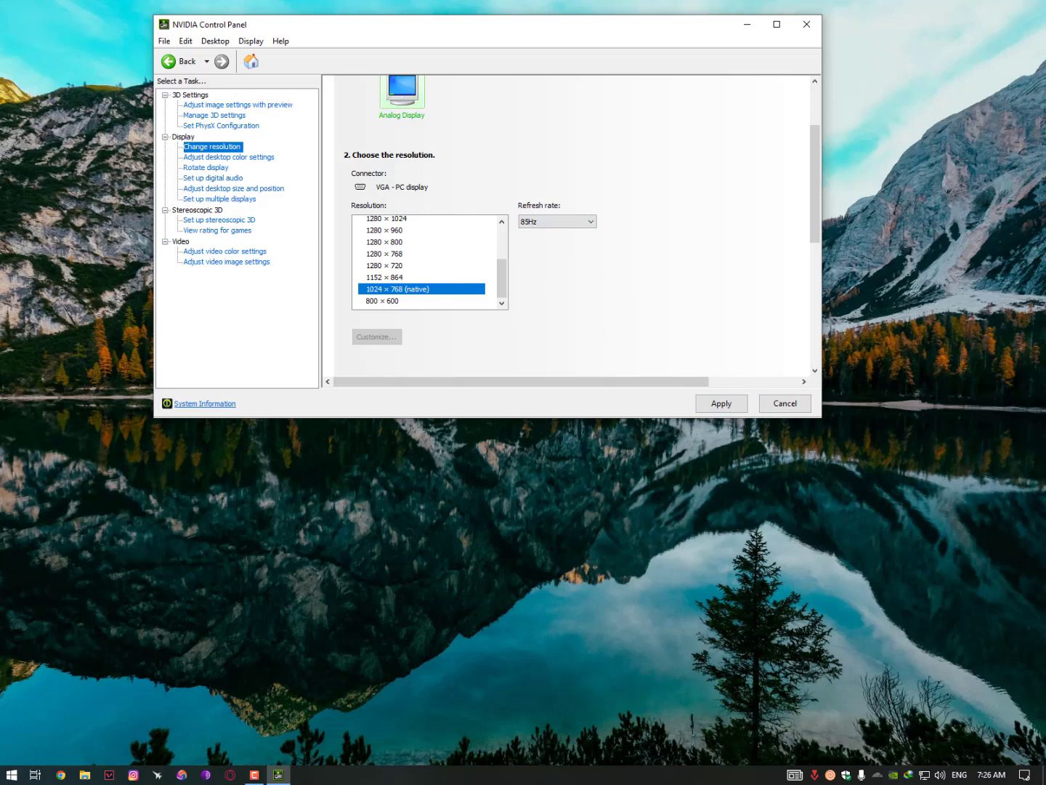
scroll(418, 292, up, 3)
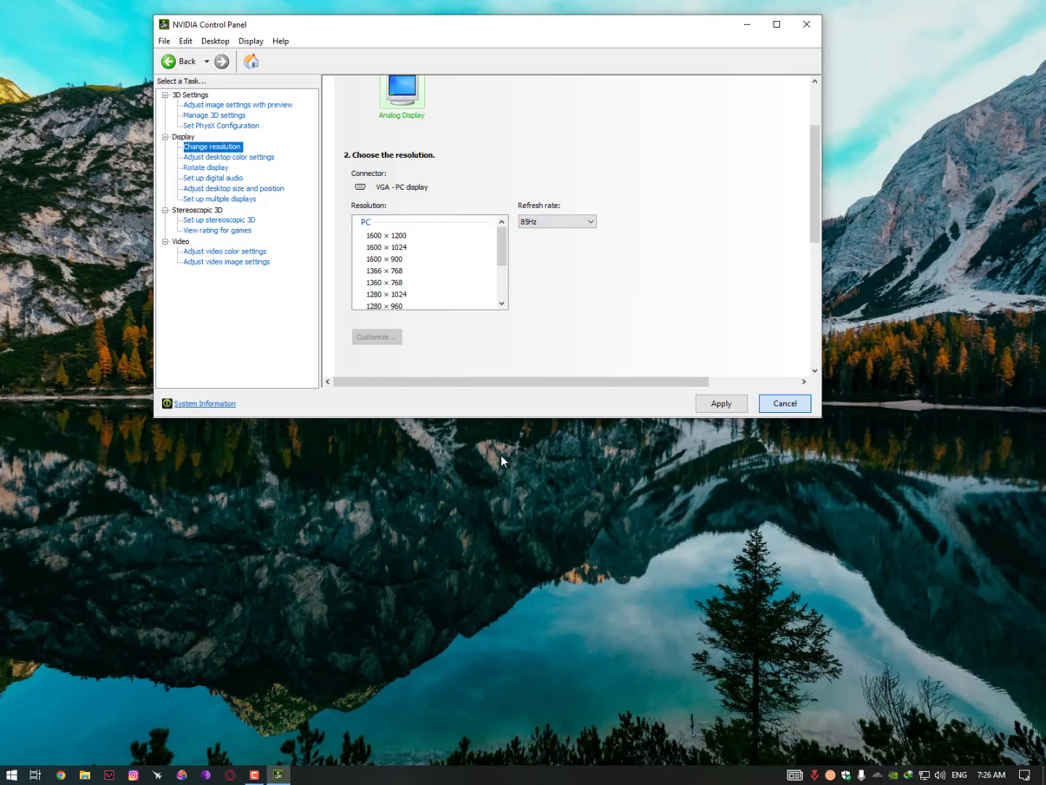
click(719, 406)
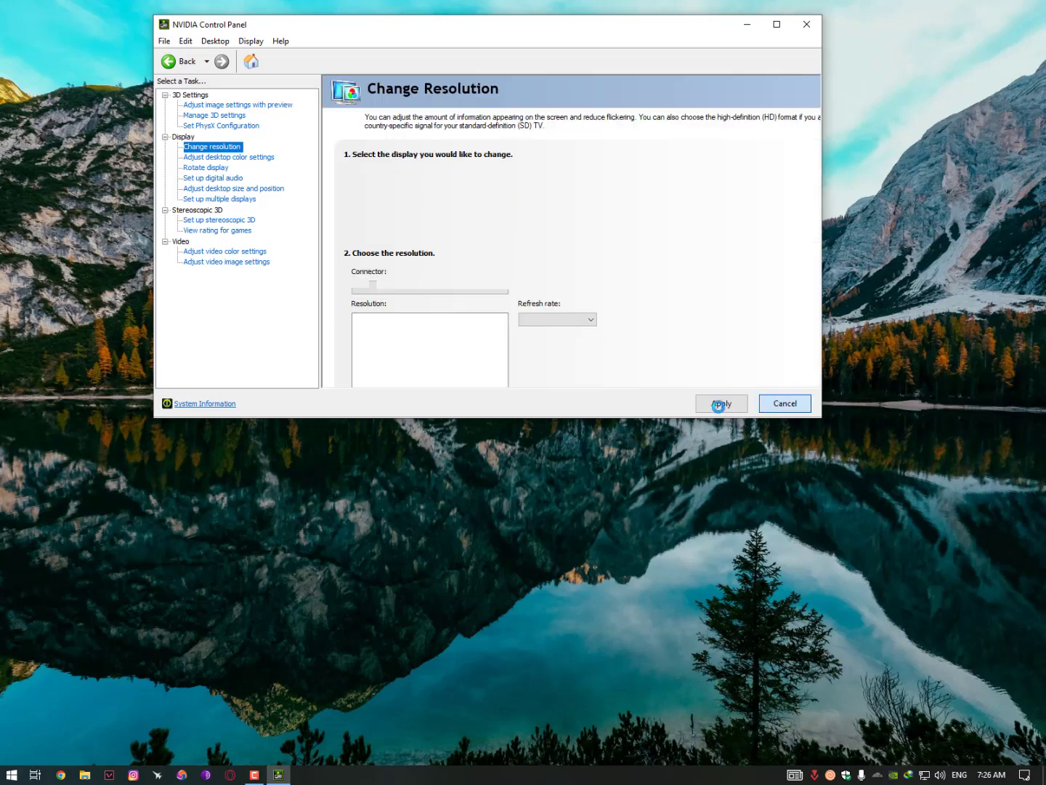
click(235, 128)
scroll(604, 339, down, 2)
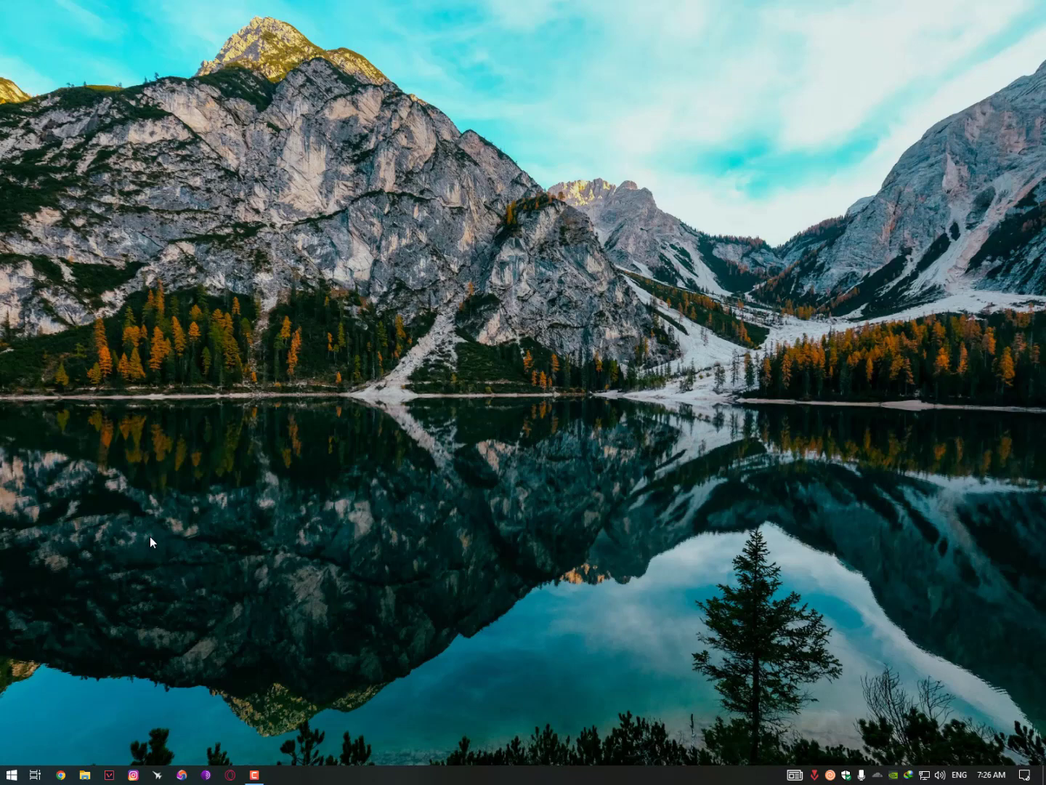
Step: Open System Configuration by searching for msconfig and hide all Microsoft services in its services list
click(11, 774)
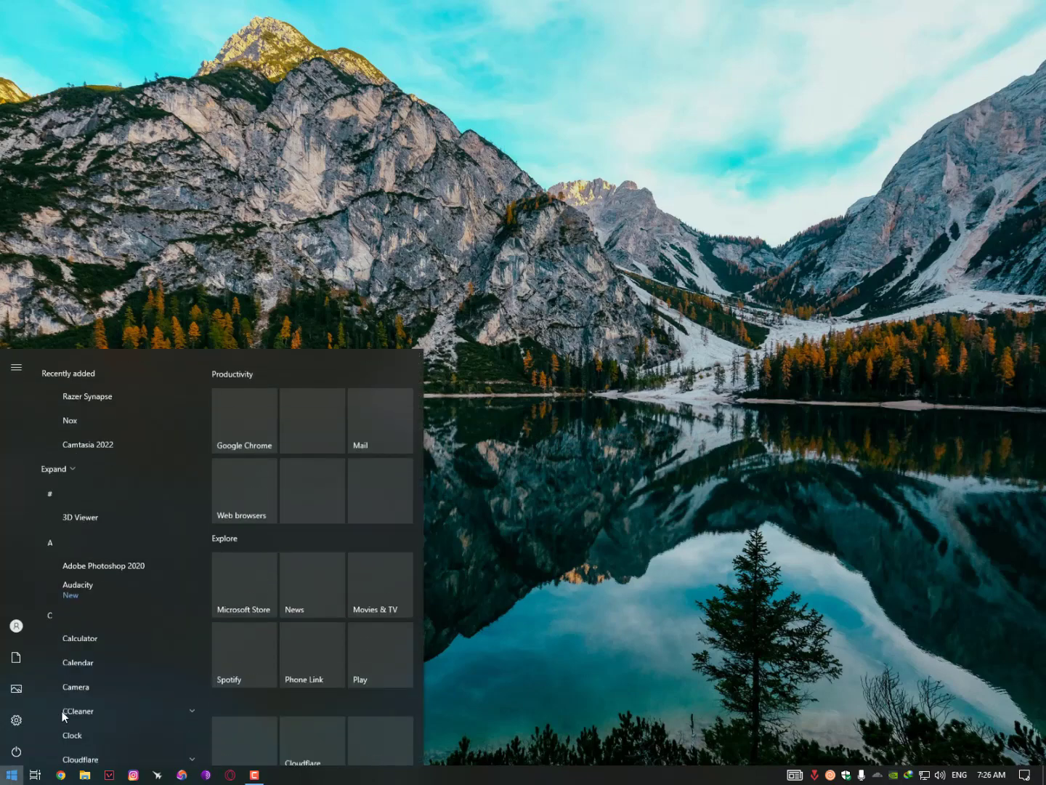
text(msconfig)
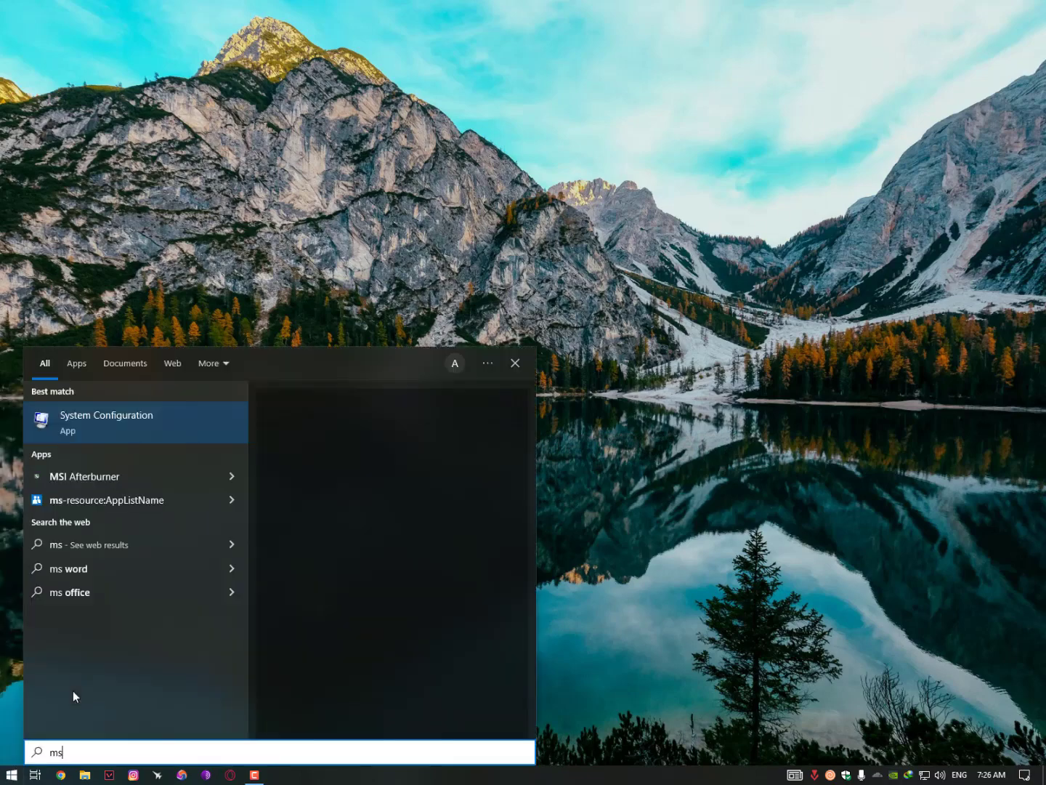
key(Return)
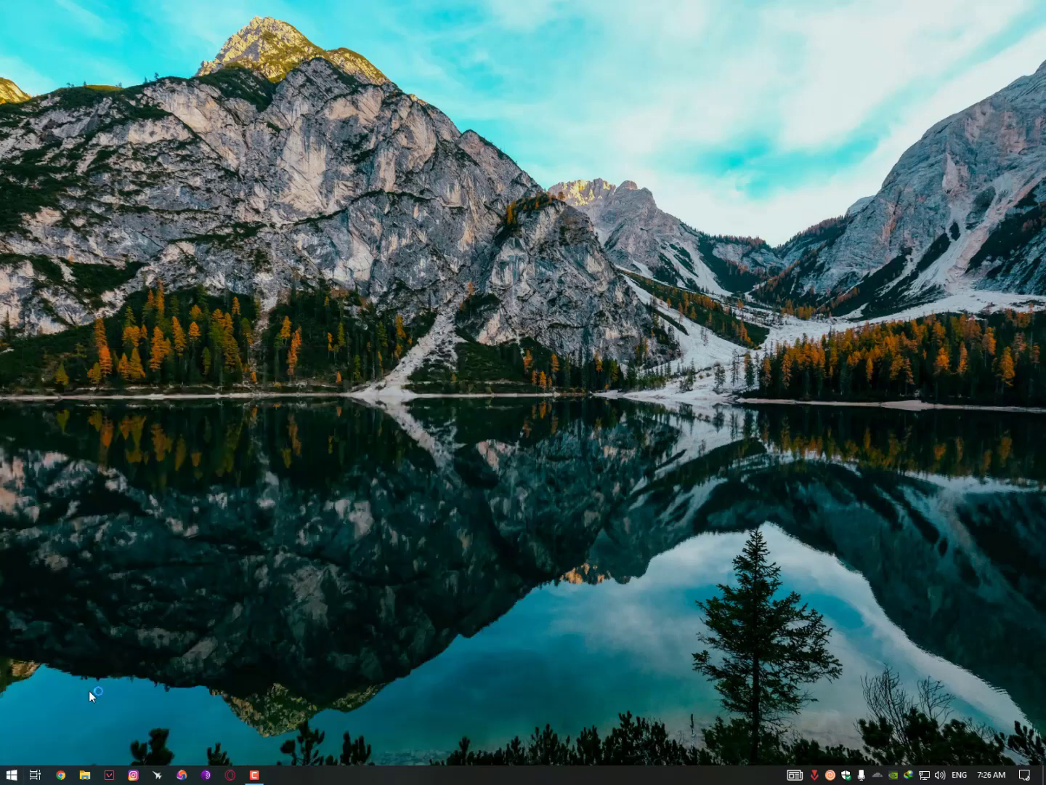
drag(468, 274, 460, 96)
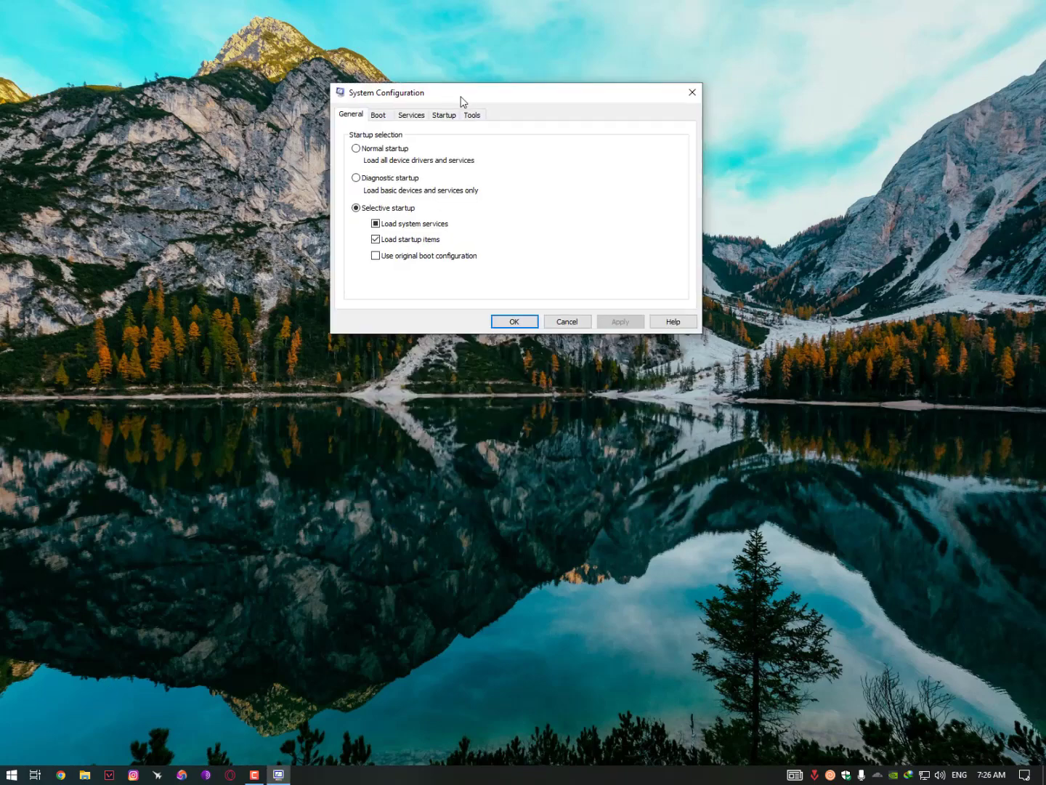
click(411, 115)
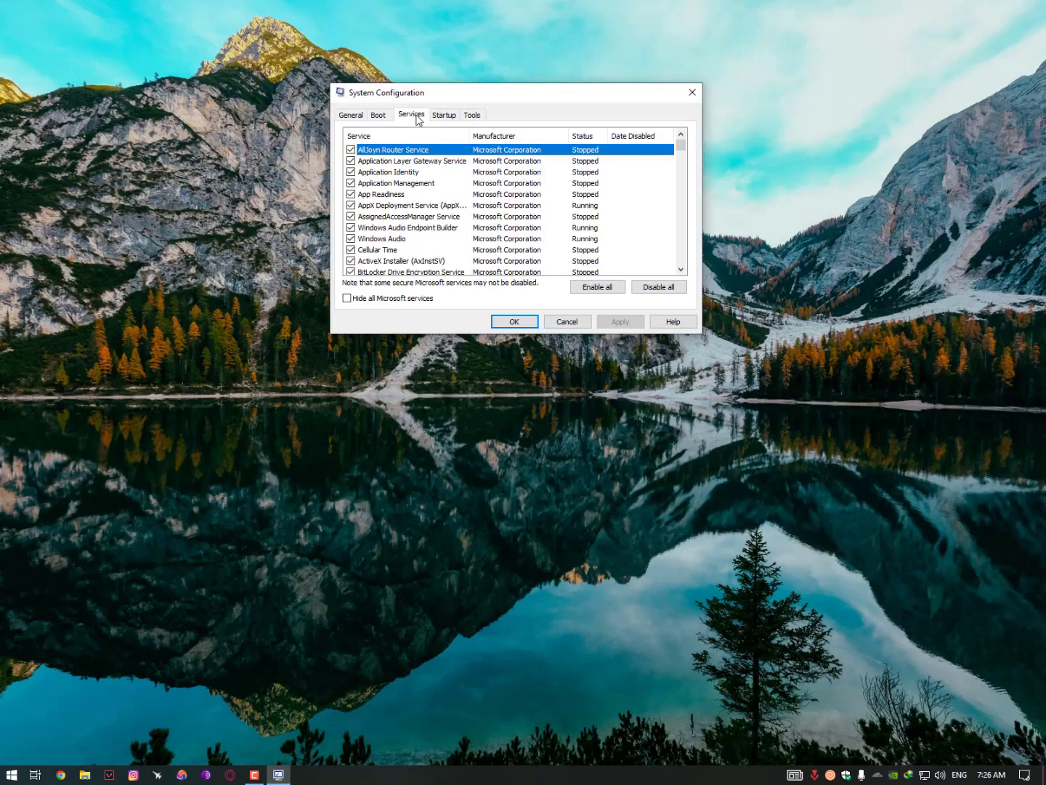
click(348, 300)
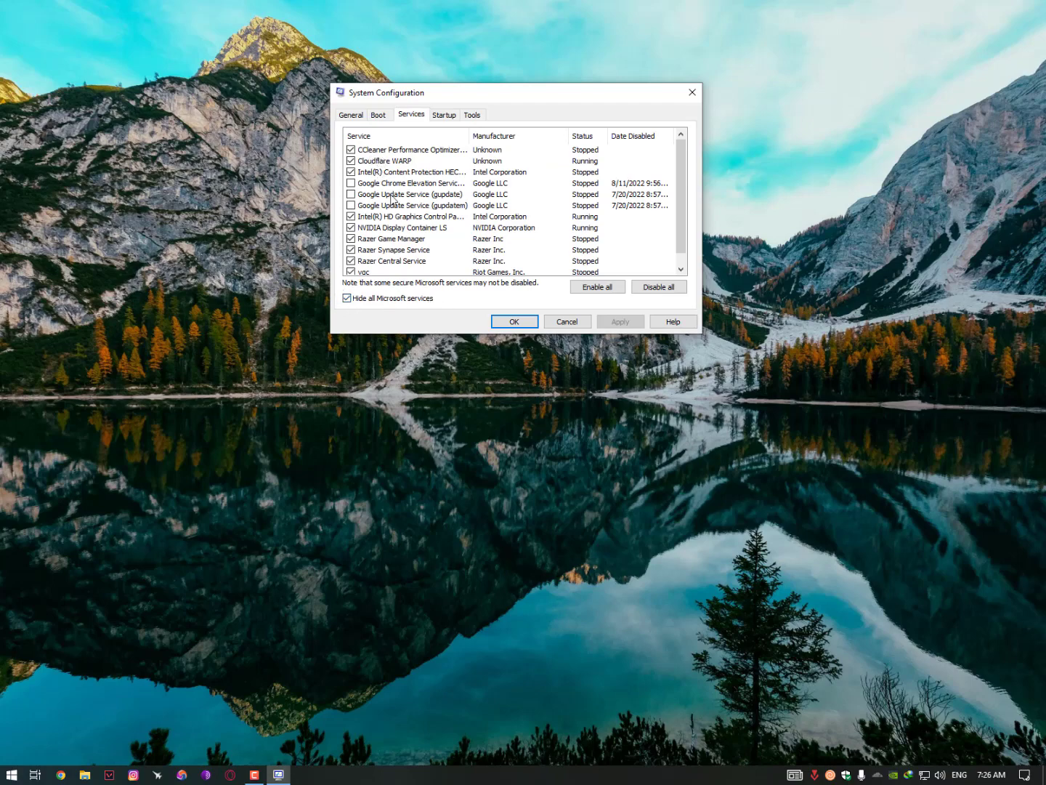
Step: Look through the non-Microsoft services and check the vgc entry from Riot Games
scroll(391, 198, down, 1)
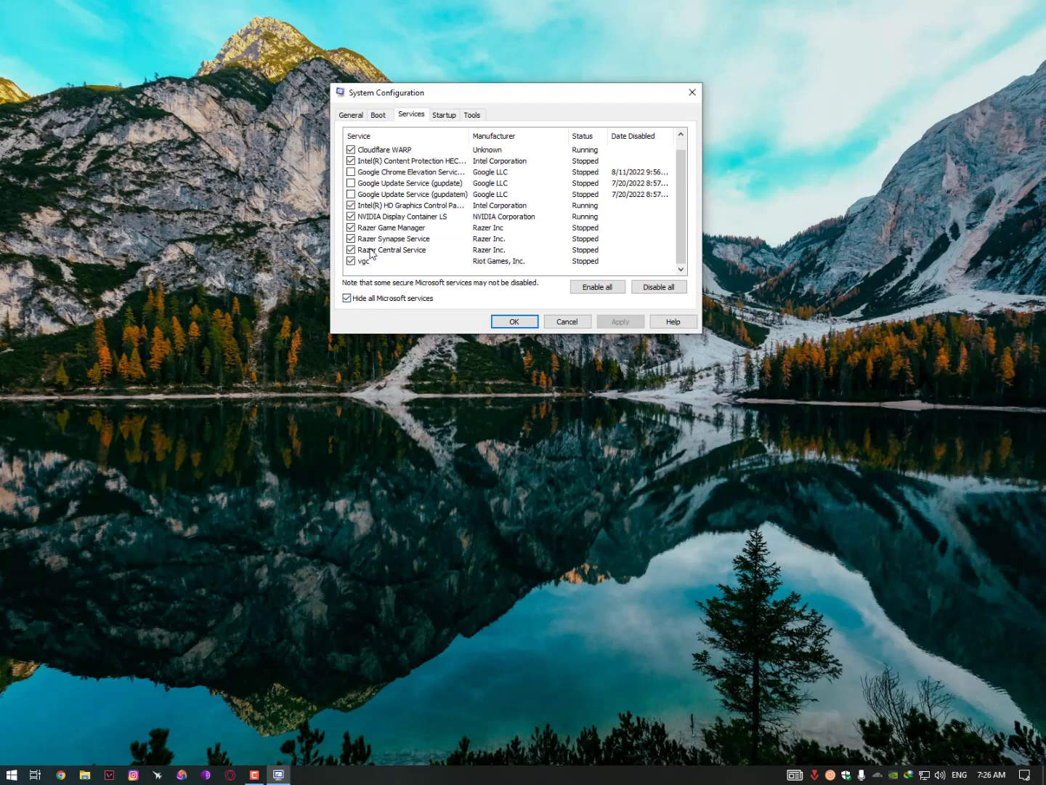
scroll(379, 234, up, 1)
scroll(385, 228, down, 1)
click(374, 266)
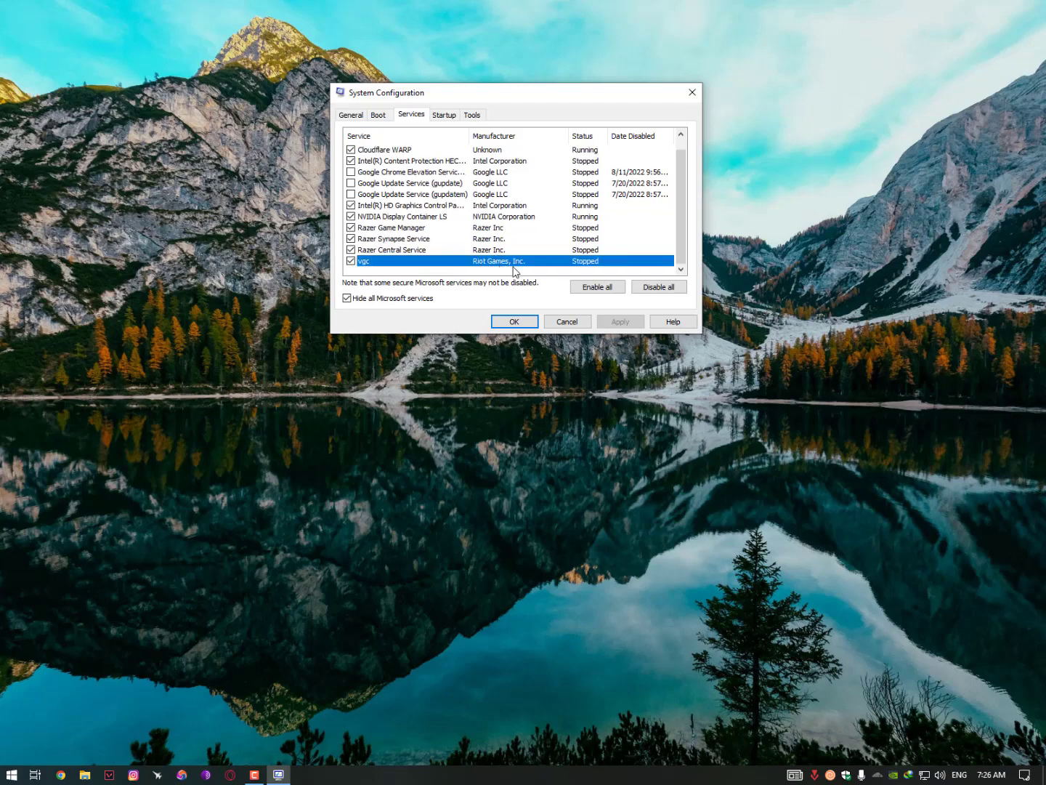
scroll(501, 267, up, 1)
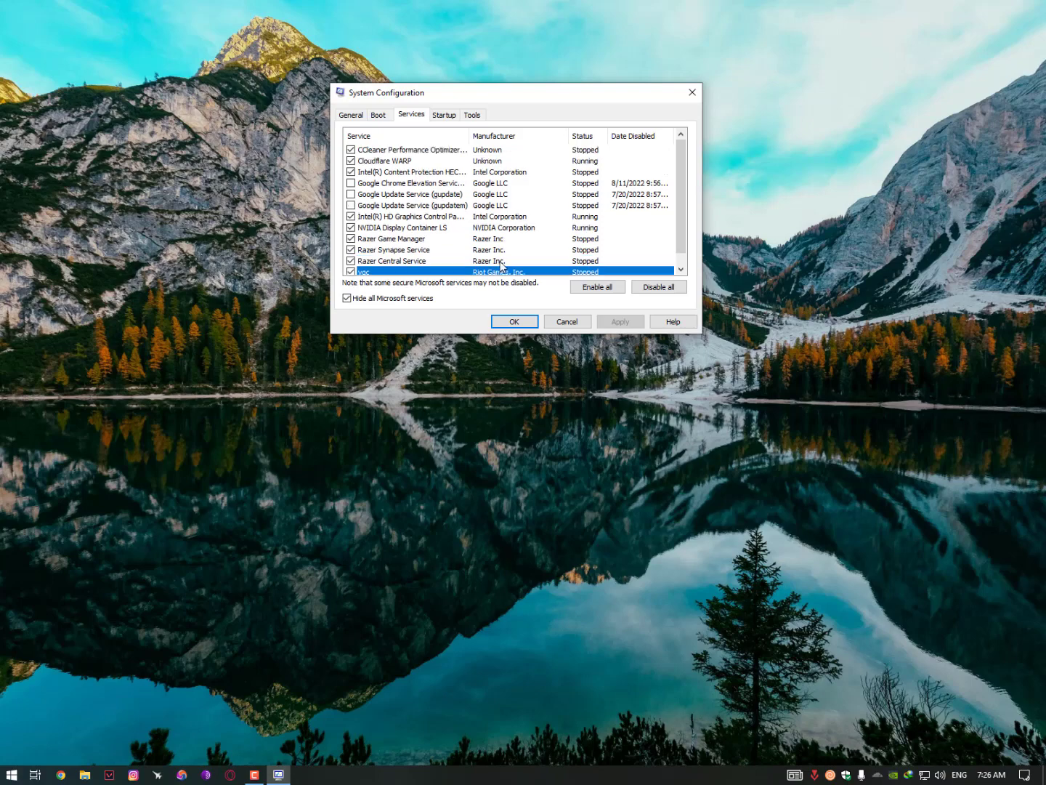
scroll(500, 266, down, 1)
scroll(479, 265, up, 1)
Step: Review the Razer, Intel HD Graphics and NVIDIA services, moving up the list to the CCleaner Performance Optimizer service
click(390, 239)
click(391, 261)
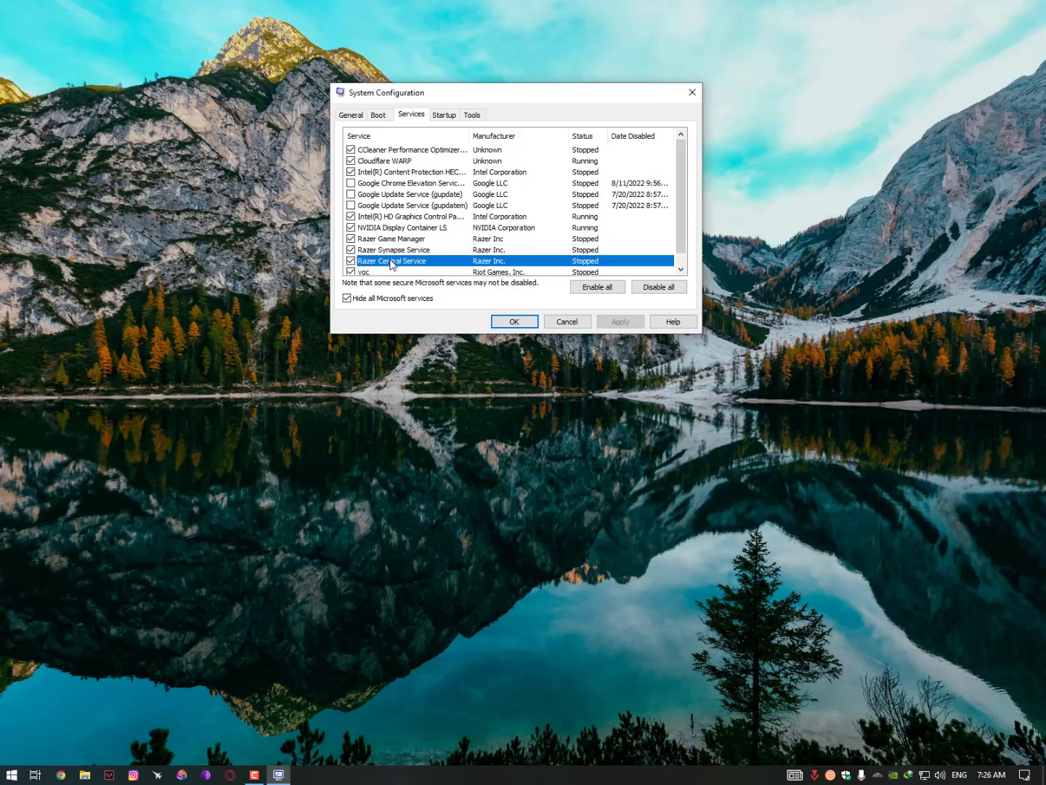
click(399, 249)
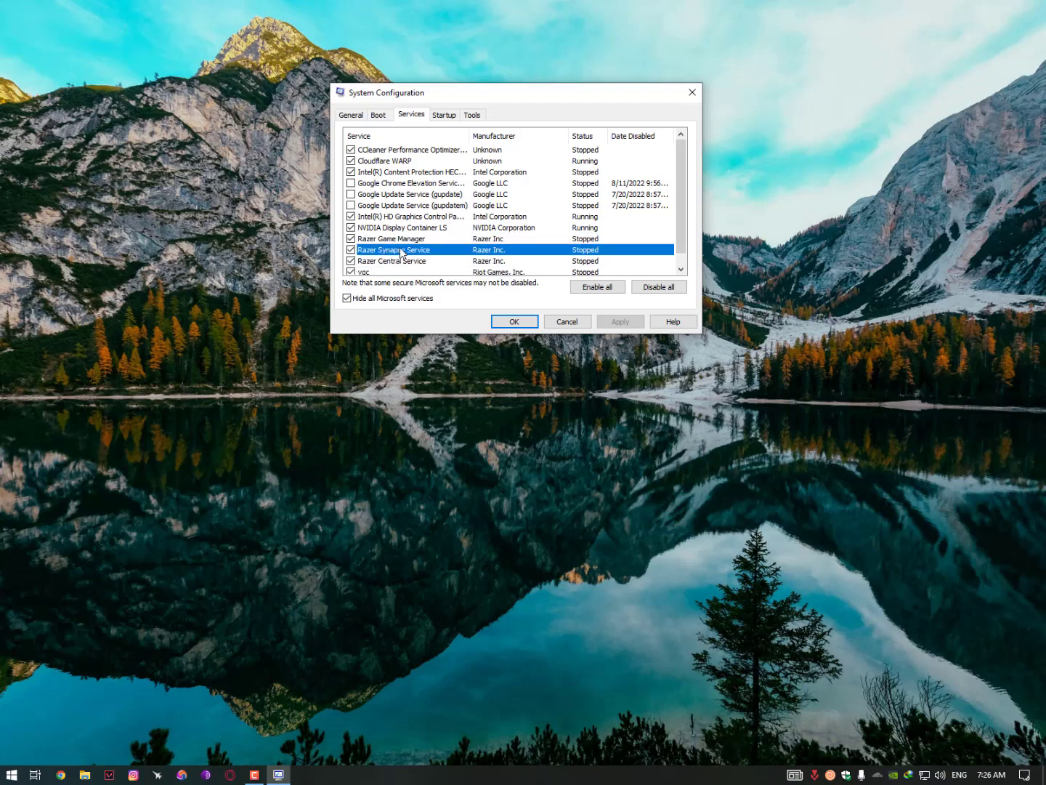
click(383, 217)
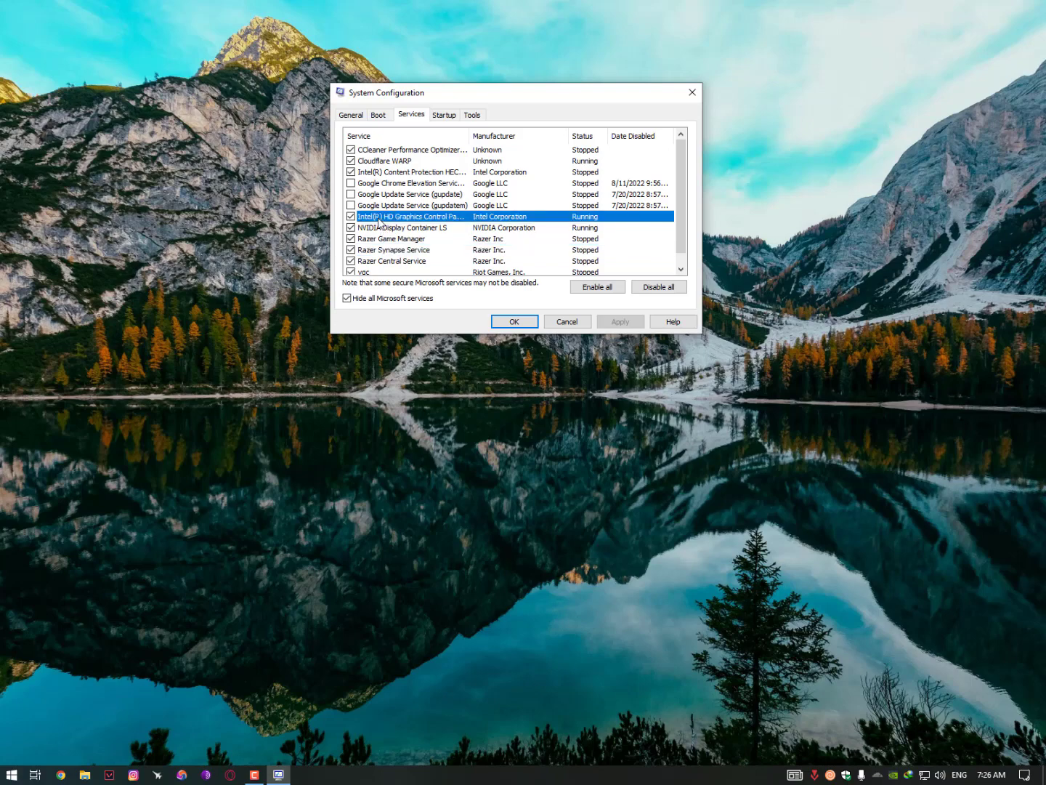
click(391, 228)
key(Up)
key(Up)
key(Up)
key(Up)
key(Up)
key(Up)
key(Up)
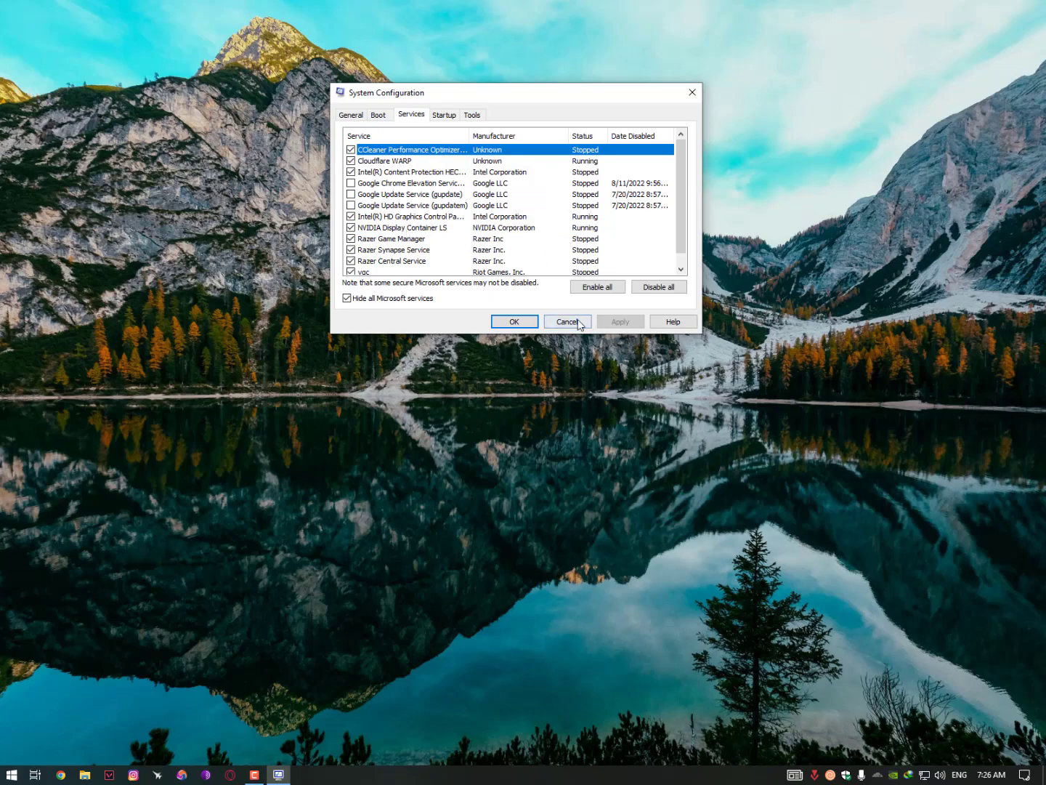
Step: Close System Configuration and open the Windows Temp folder by running temp from the Run dialog
click(523, 326)
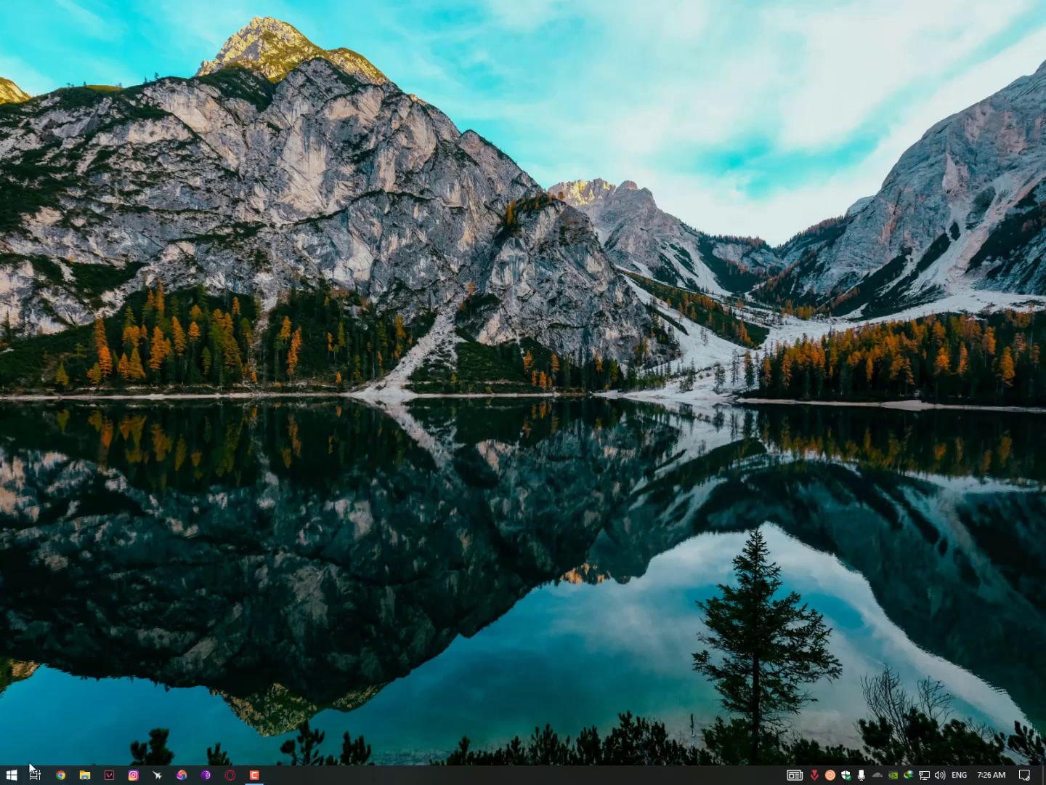
click(13, 775)
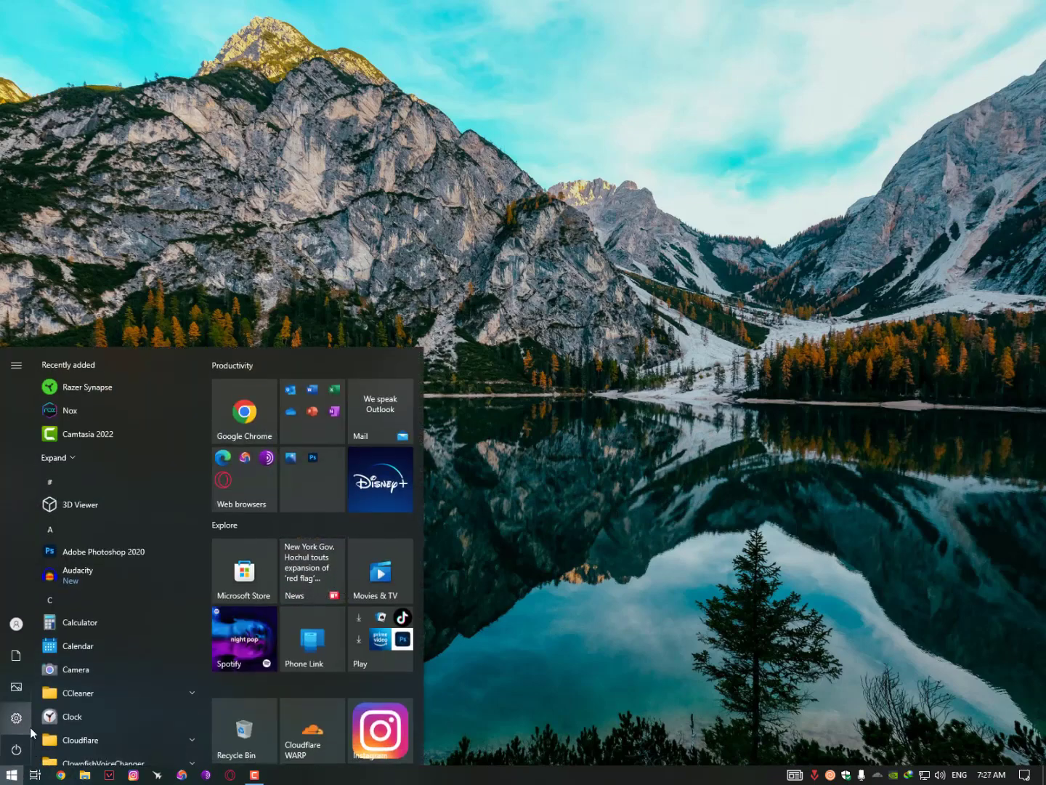
mouse_move(30, 729)
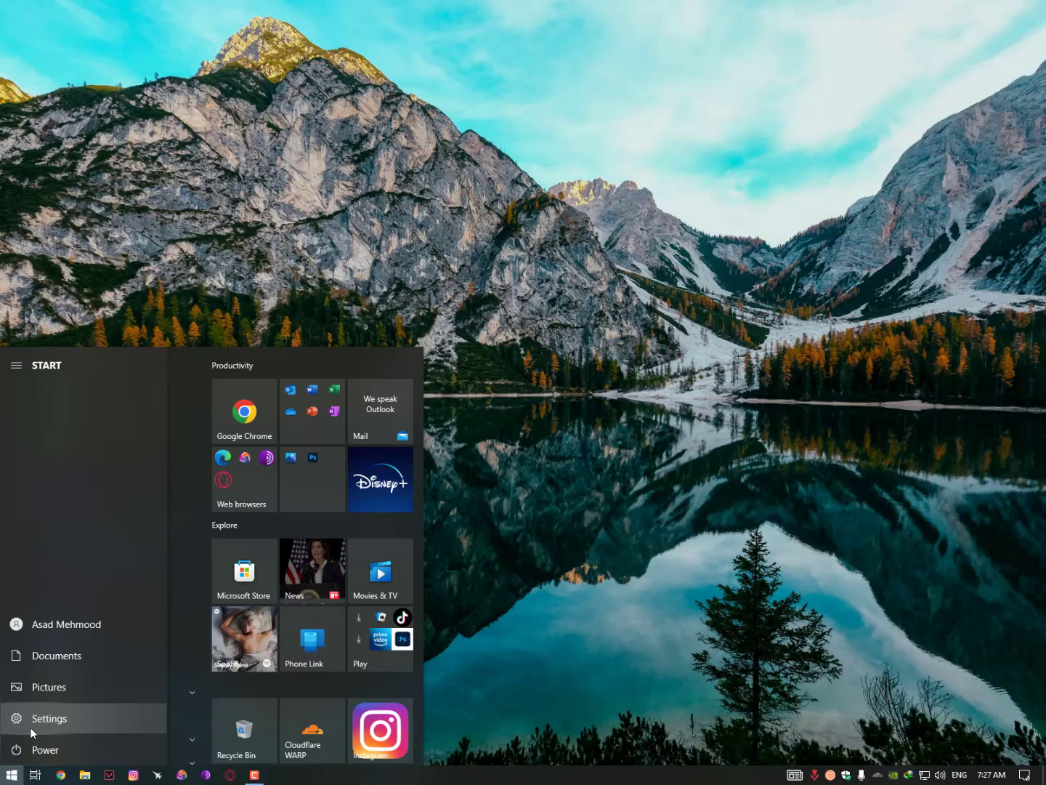
text(run)
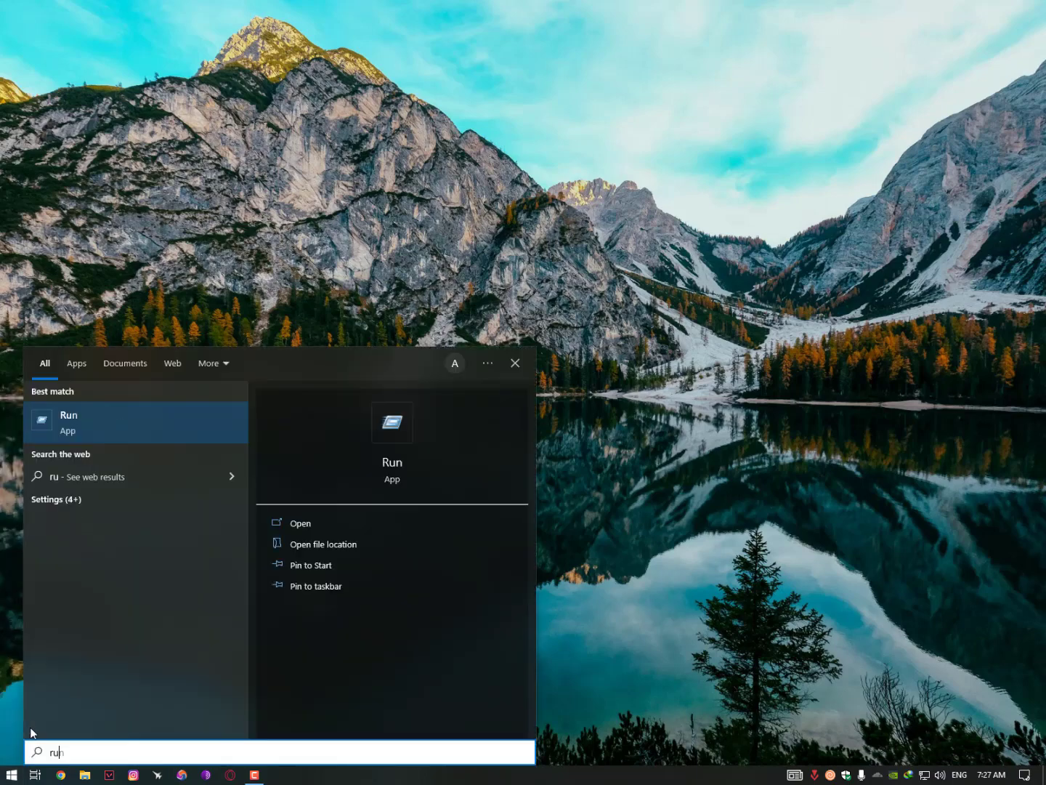
key(Return)
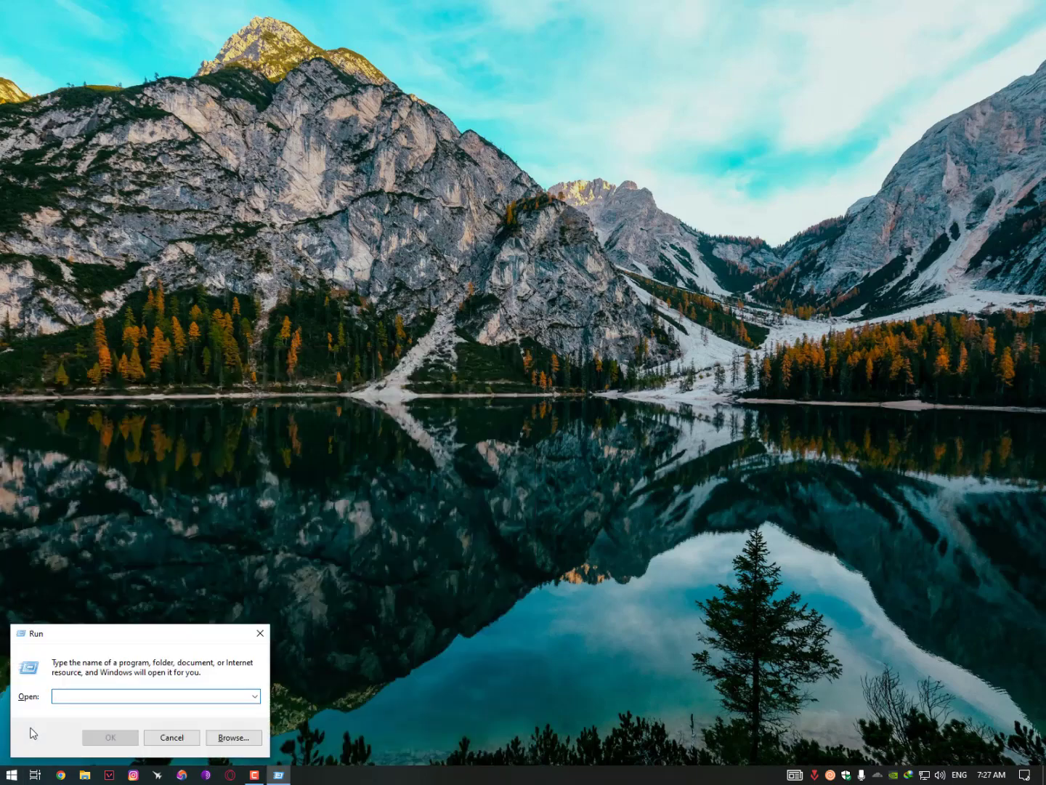
text(temp)
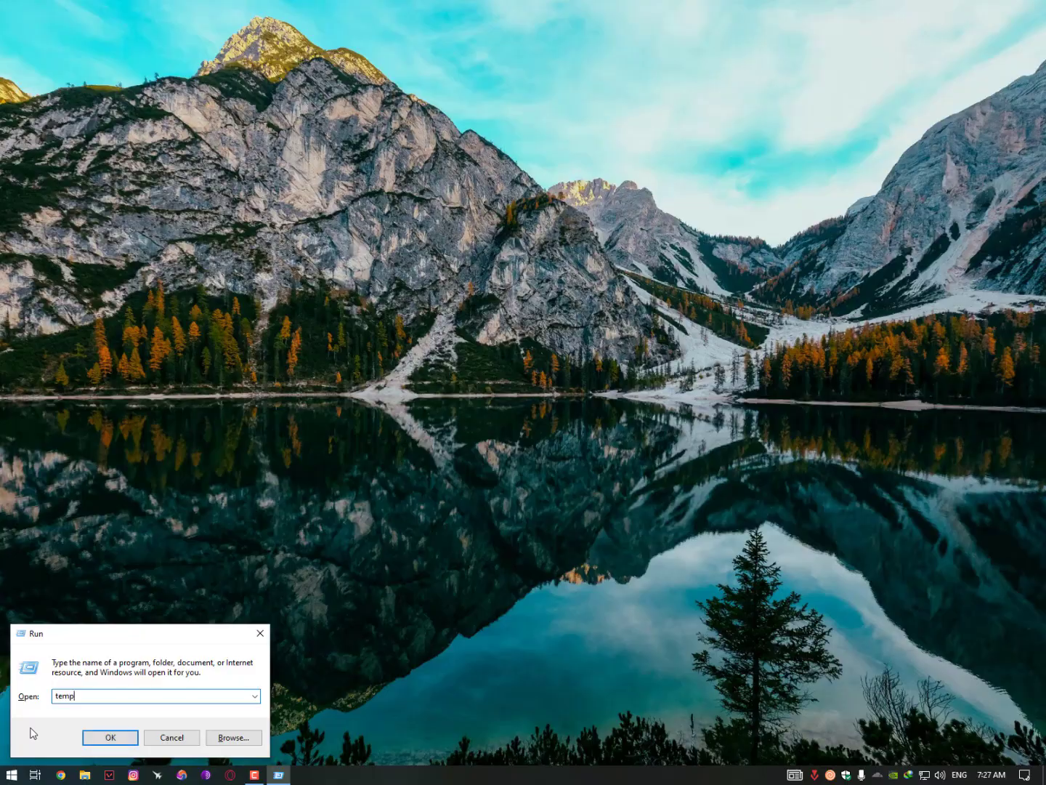
key(Return)
Step: Delete everything in the Windows Temp folder, granting administrator permission for the VulkanRT folder, and close the window
key(ctrl+a)
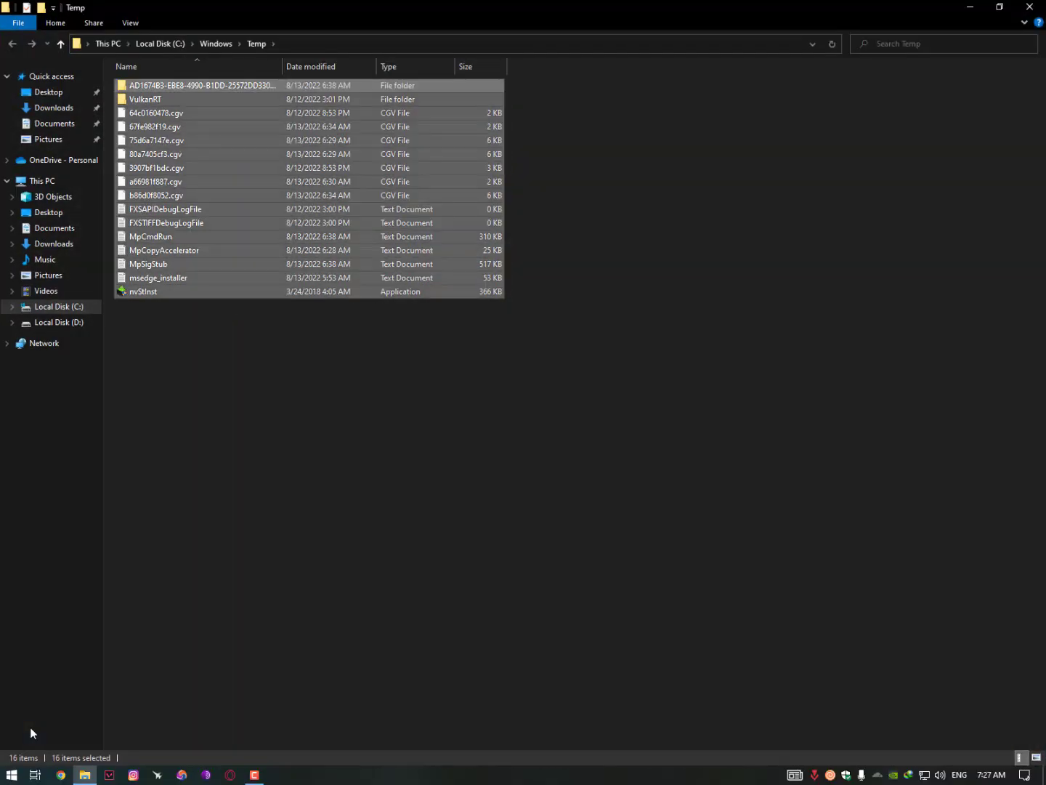
key(Delete)
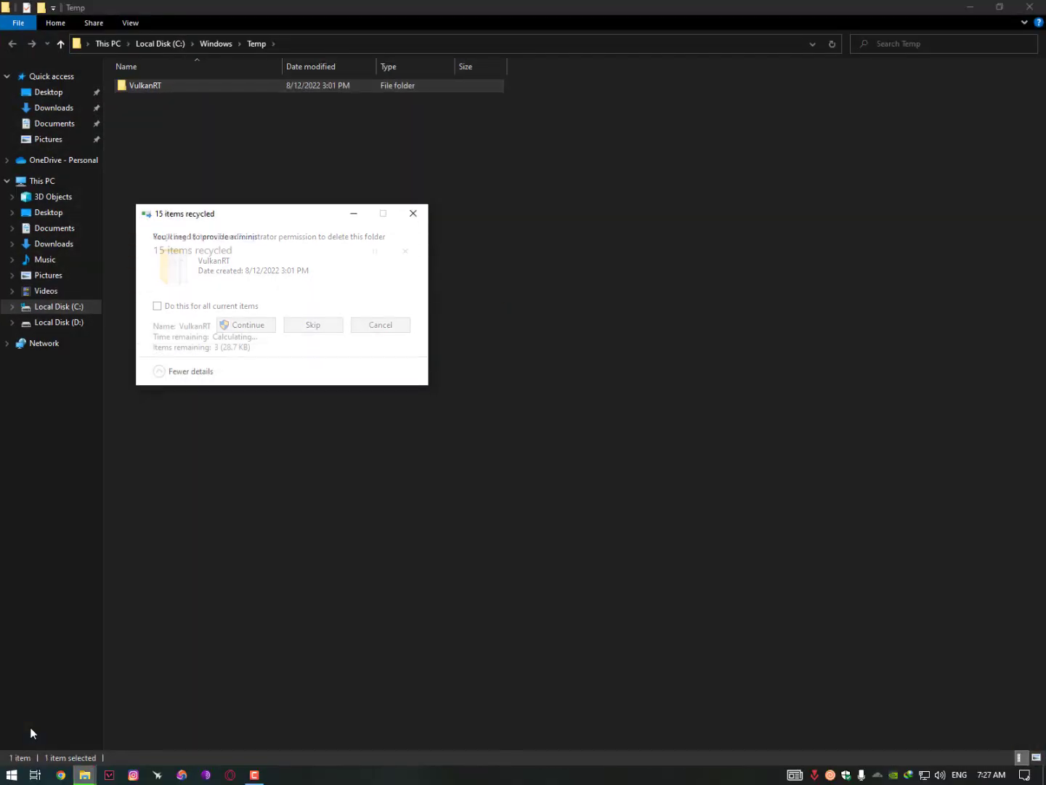
key(Return)
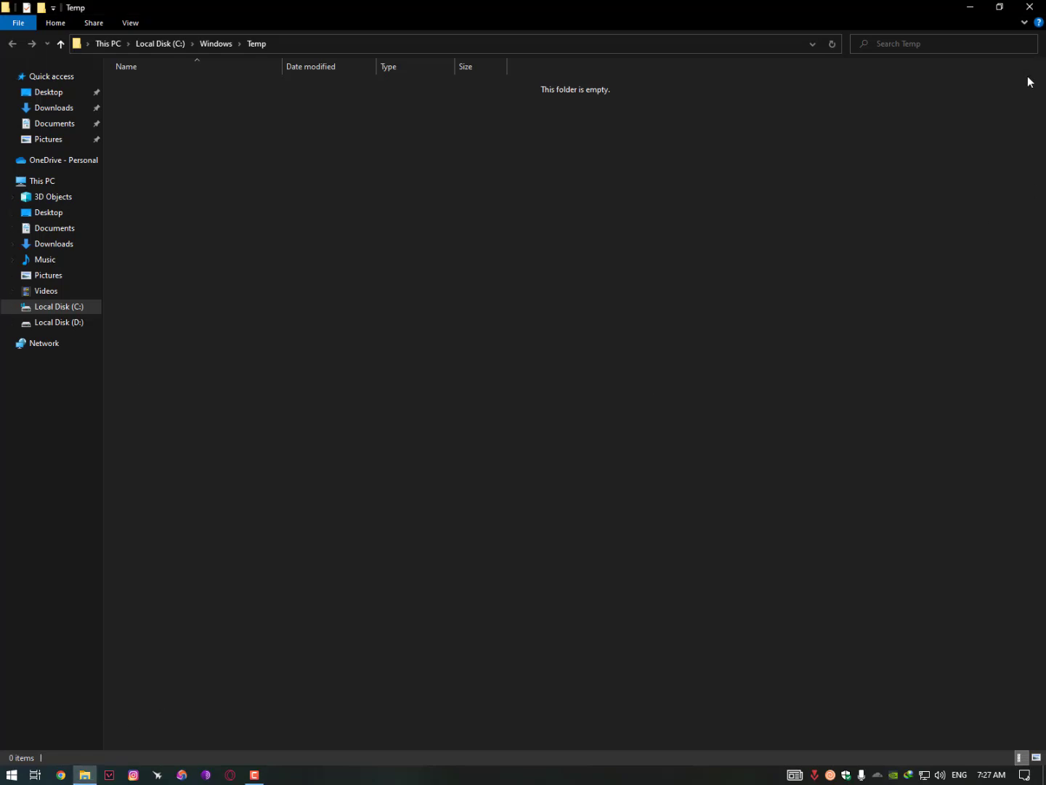
key(alt+F4)
Step: Run %temp% and delete the contents of the user's Temp folder, cancelling for items in use, then close the folder
key(super+r)
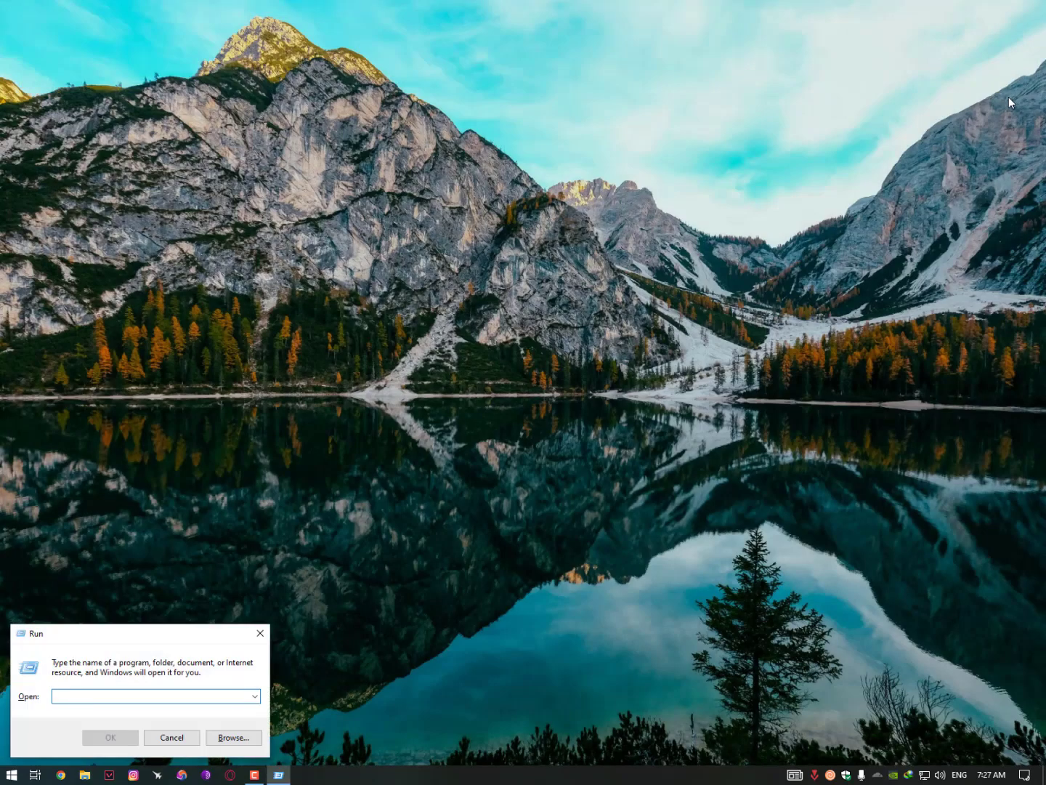
text(%temp%)
key(Return)
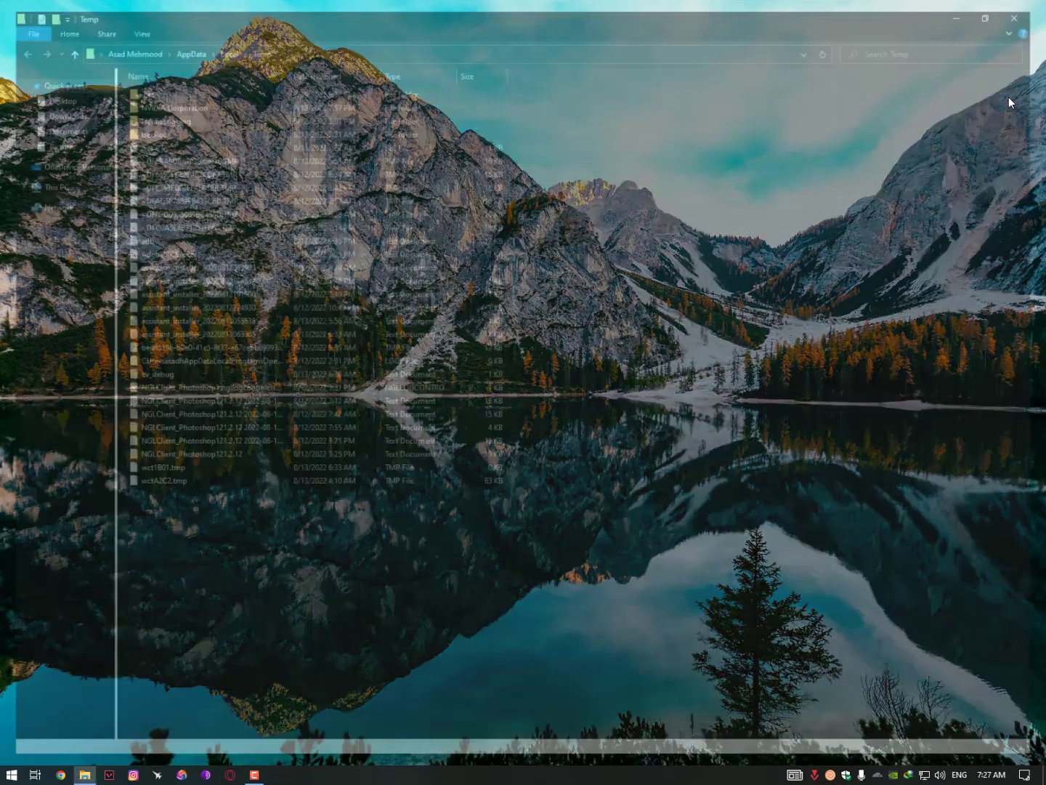
key(ctrl+a)
key(Delete)
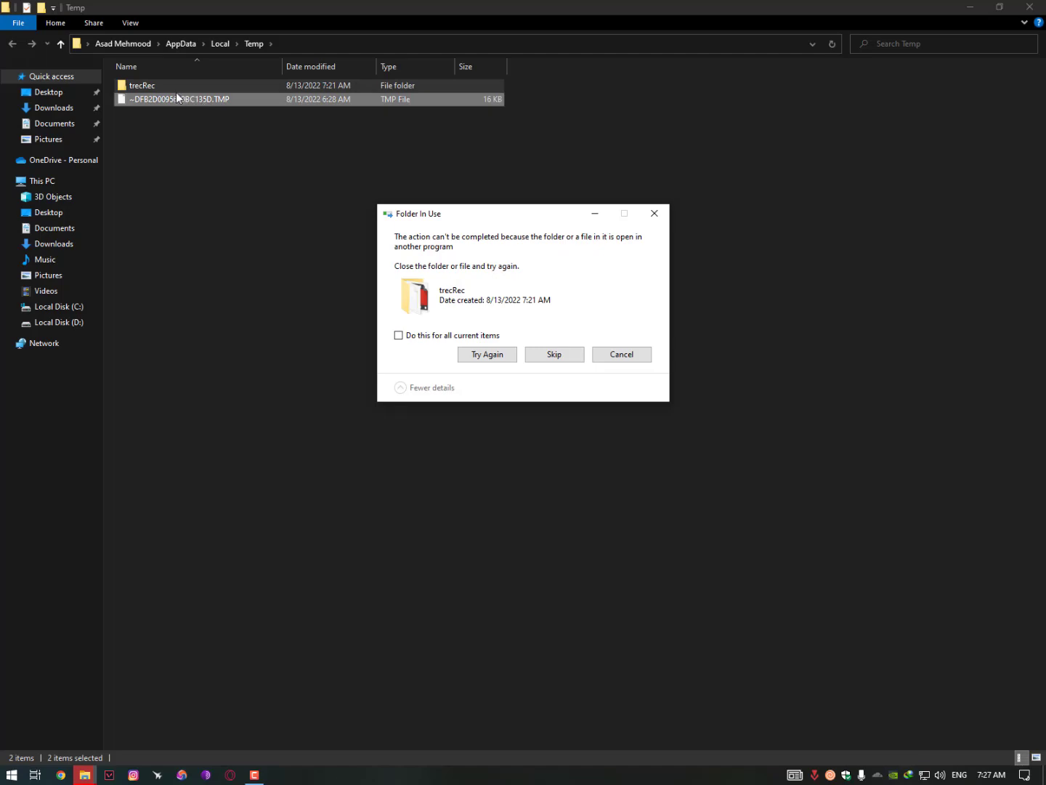
click(611, 355)
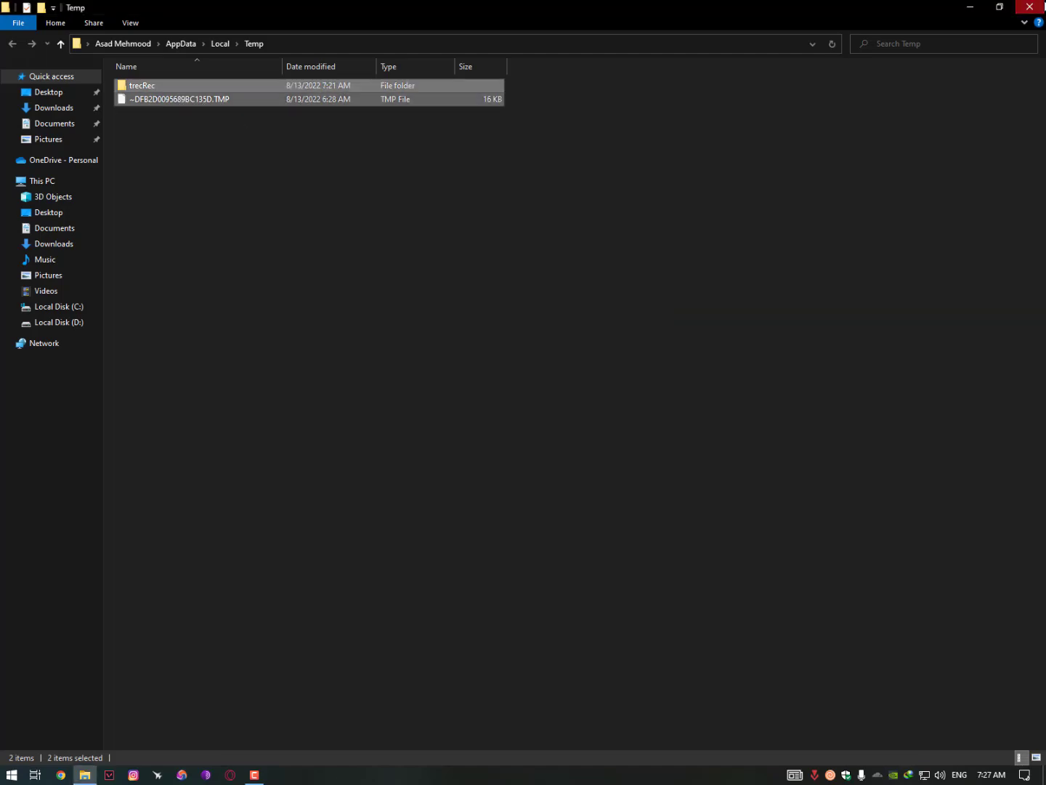
click(1030, 7)
Step: Run prefetch, grant access to the Prefetch folder and delete its contents, skipping the file in use
key(super+r)
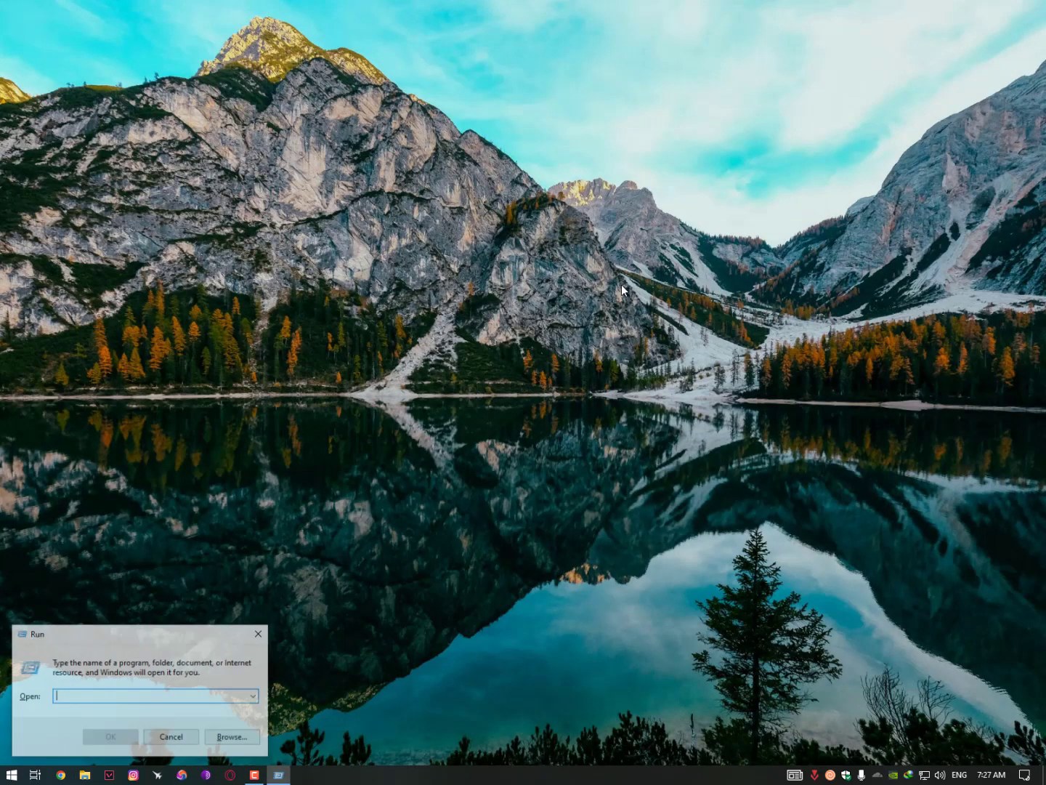
text(prefetch)
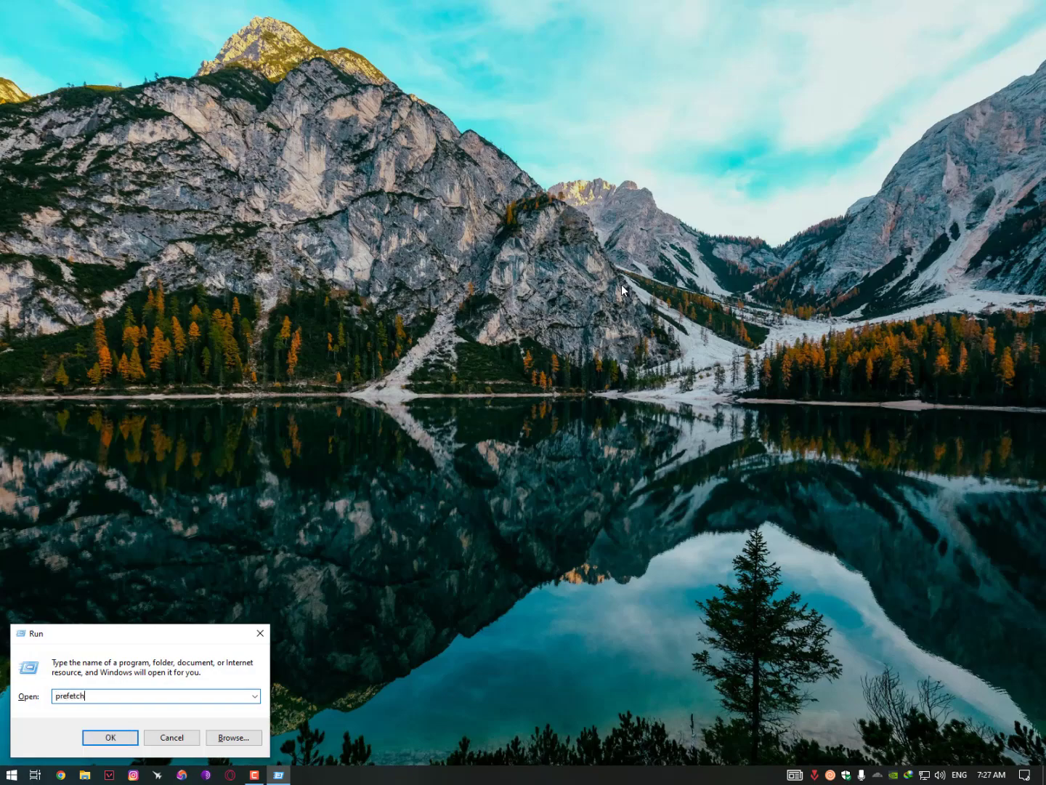
key(Return)
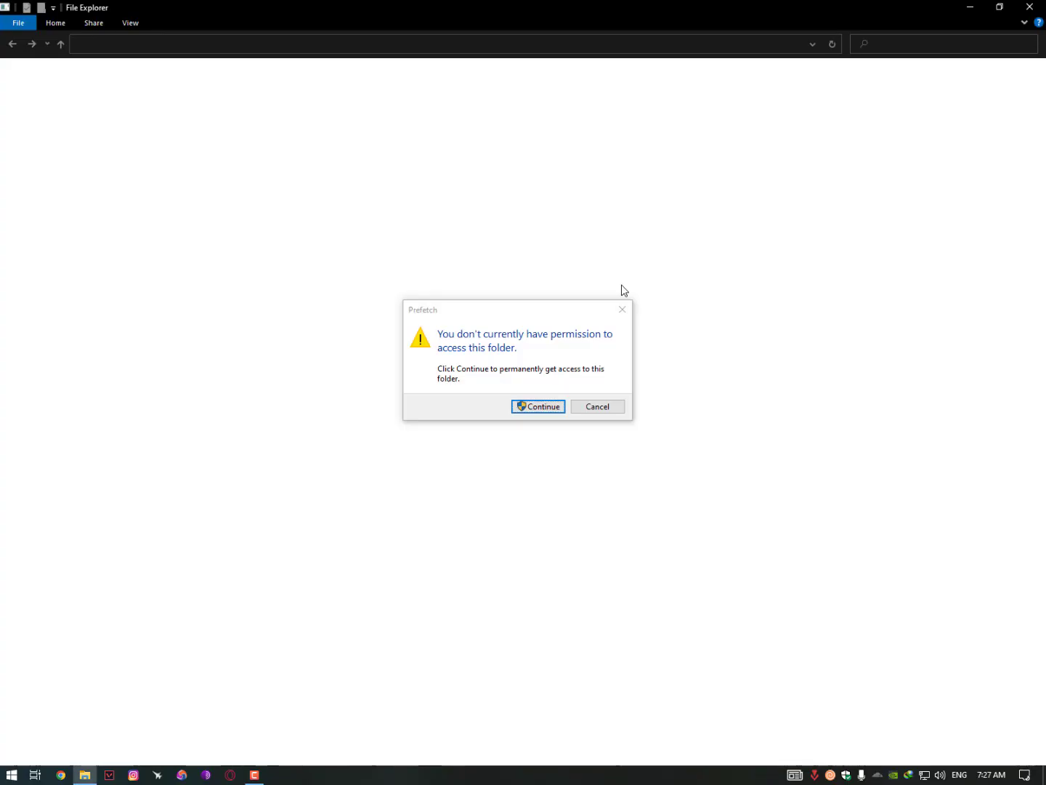
click(537, 408)
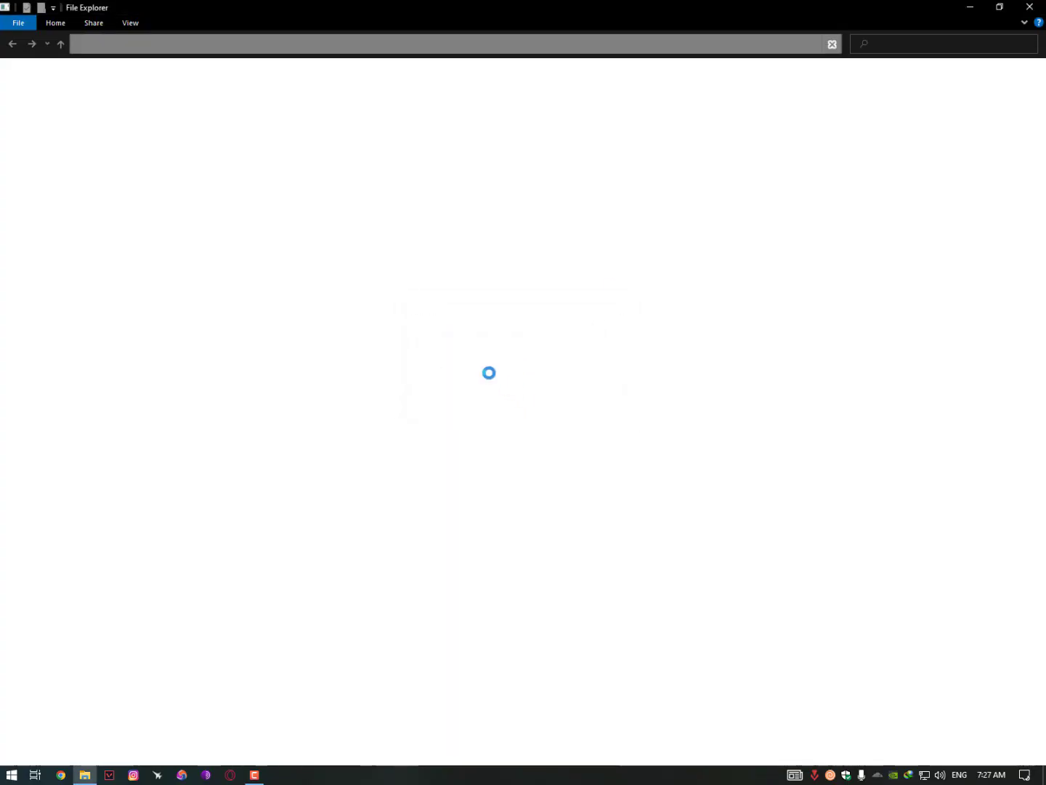
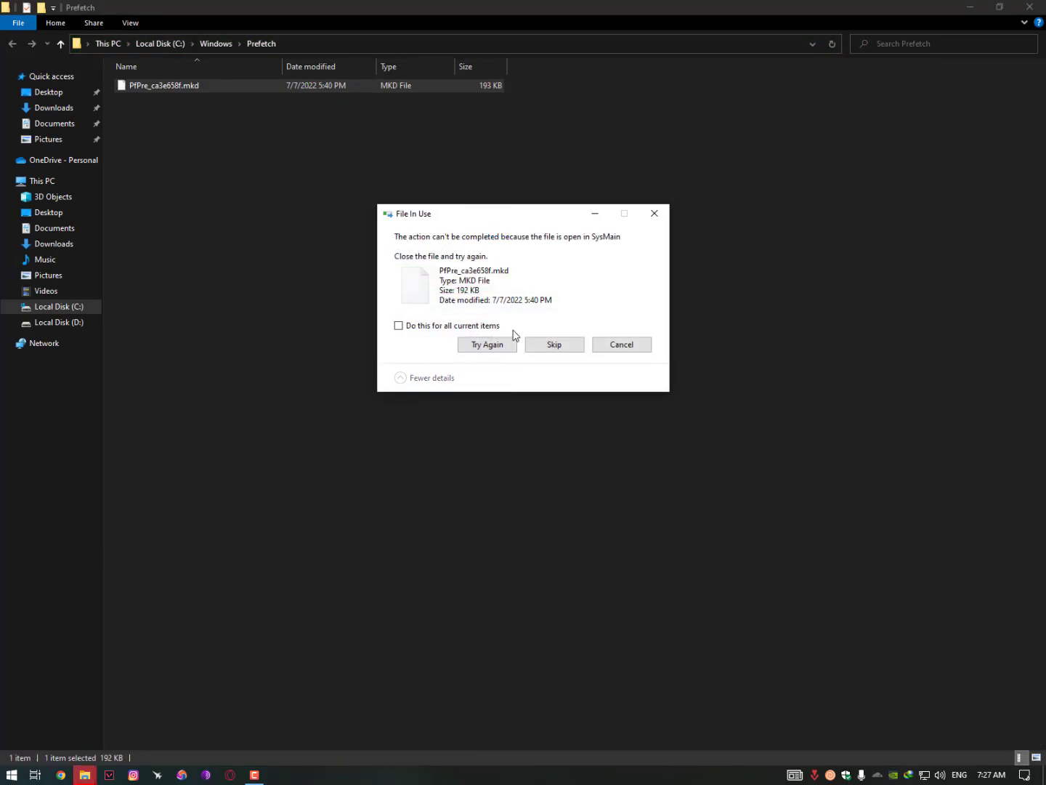
click(562, 344)
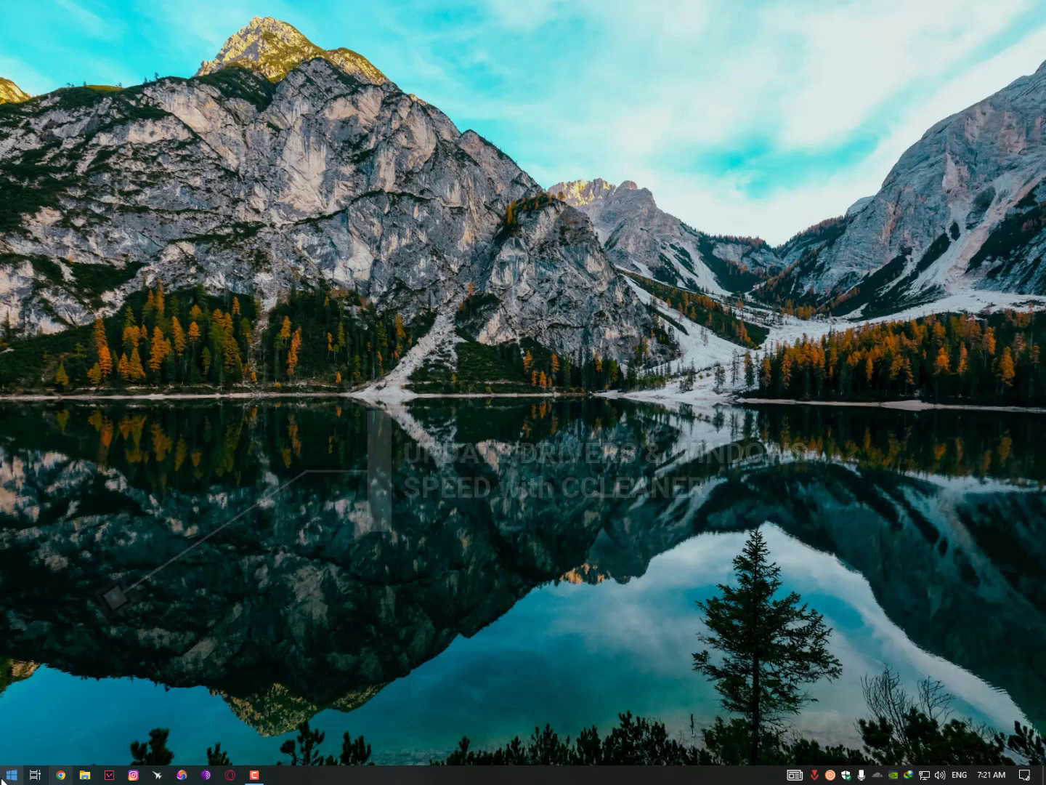
Step: Search the Start menu for CCleaner and launch it
click(17, 777)
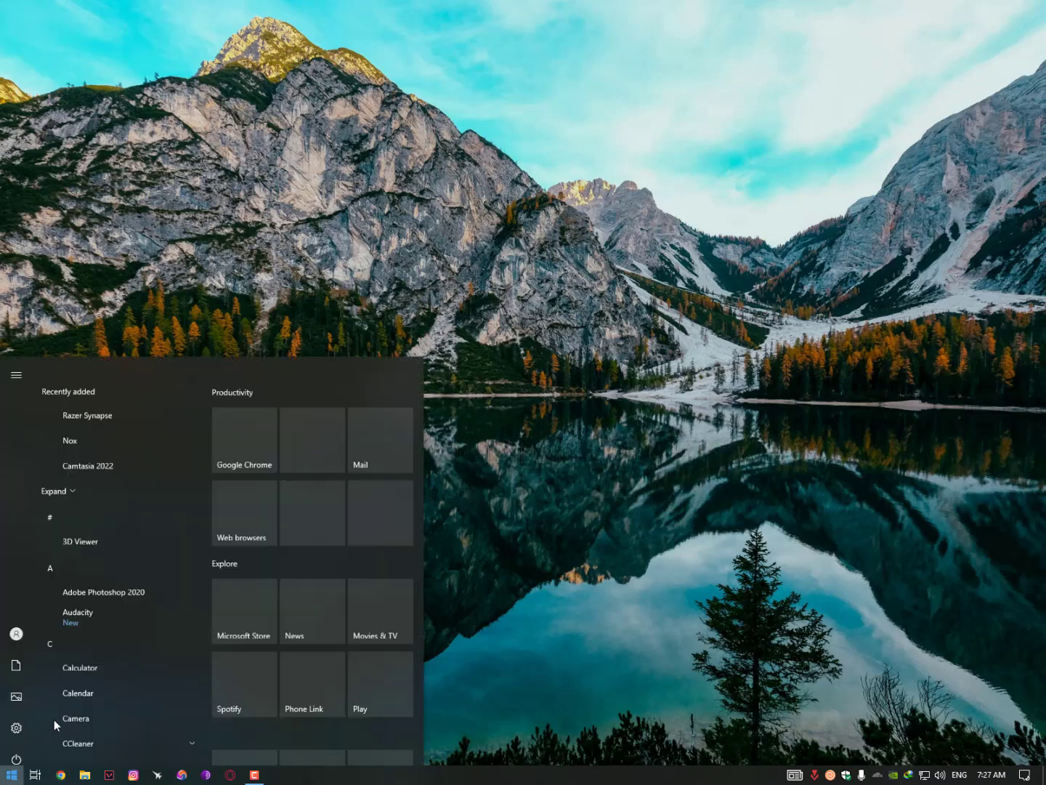
text(fr)
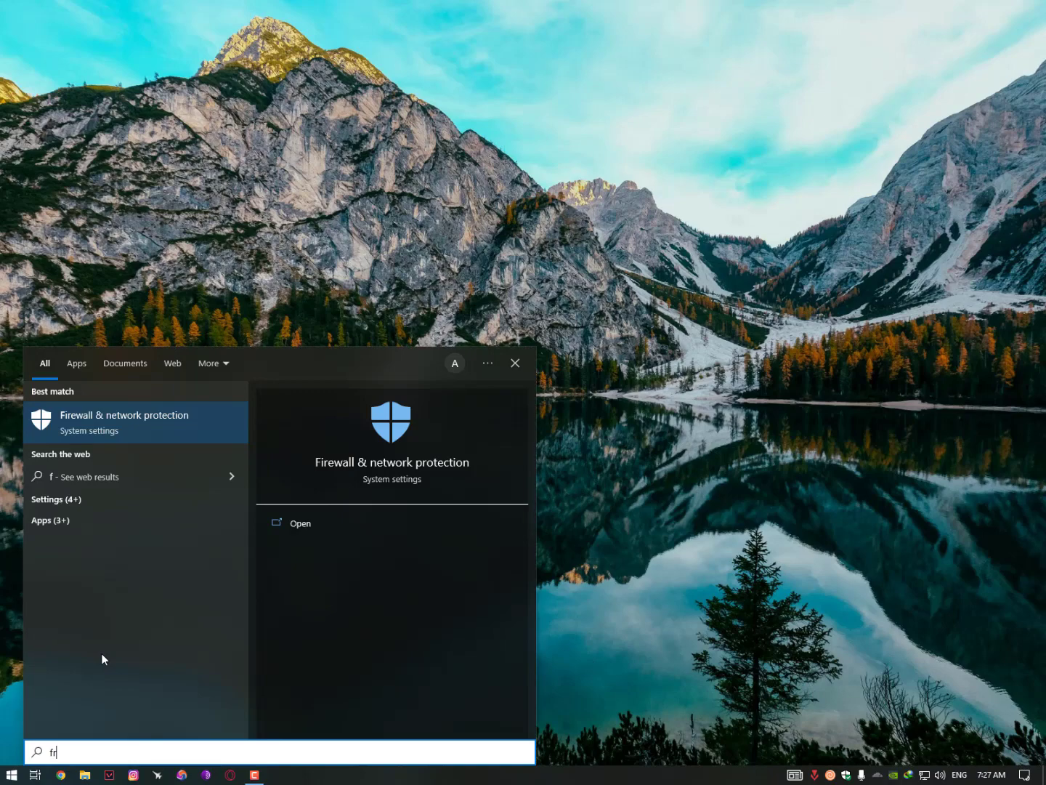
key(BackSpace)
key(BackSpace)
text(cclea)
key(Return)
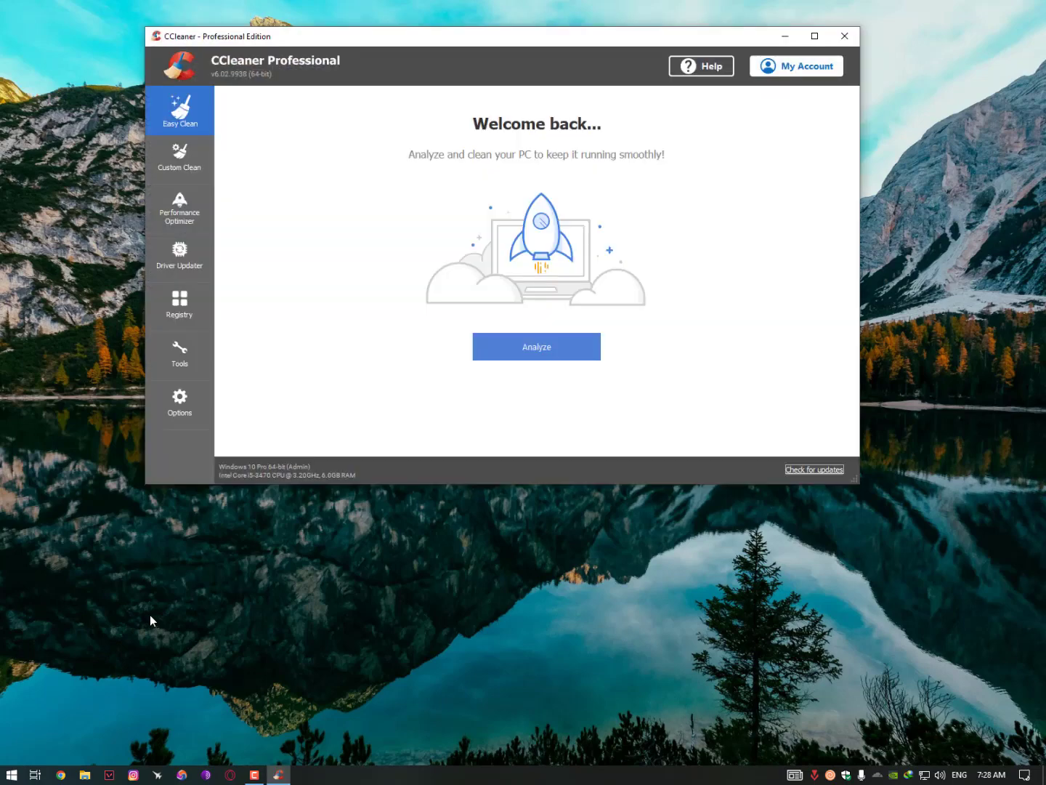
Step: Rescan the drivers in Driver Updater, expand the Audio group and start updating all outdated drivers
click(199, 273)
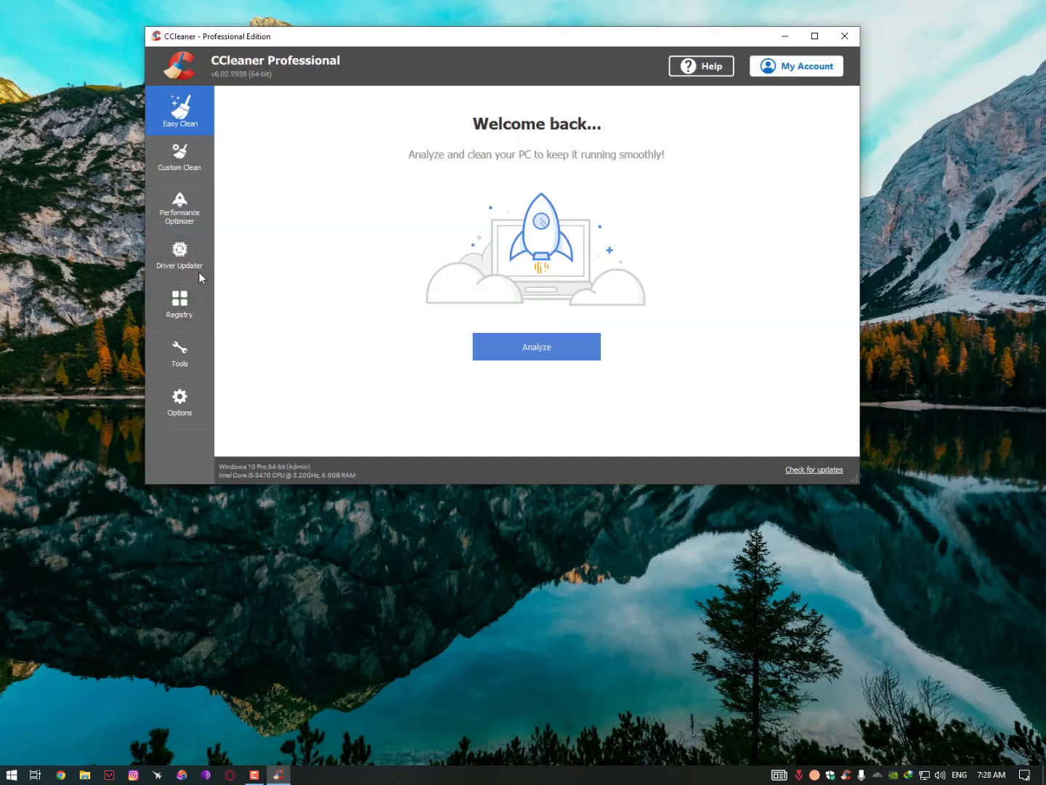
drag(468, 43, 385, 24)
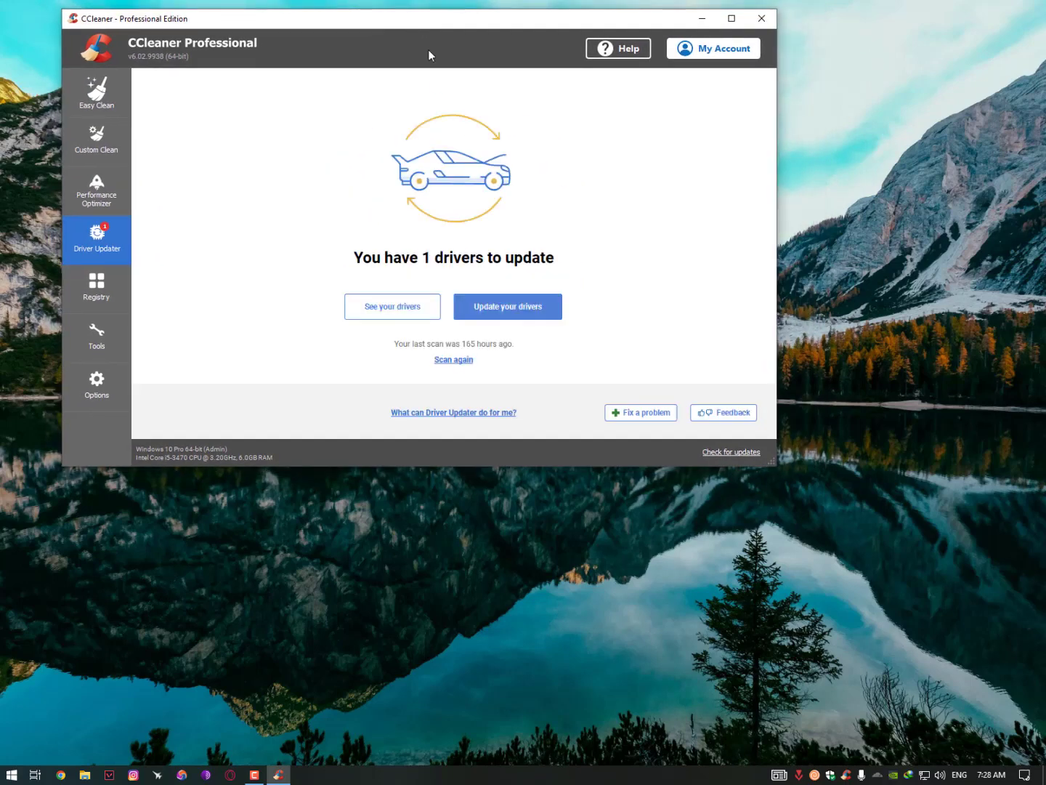
click(416, 310)
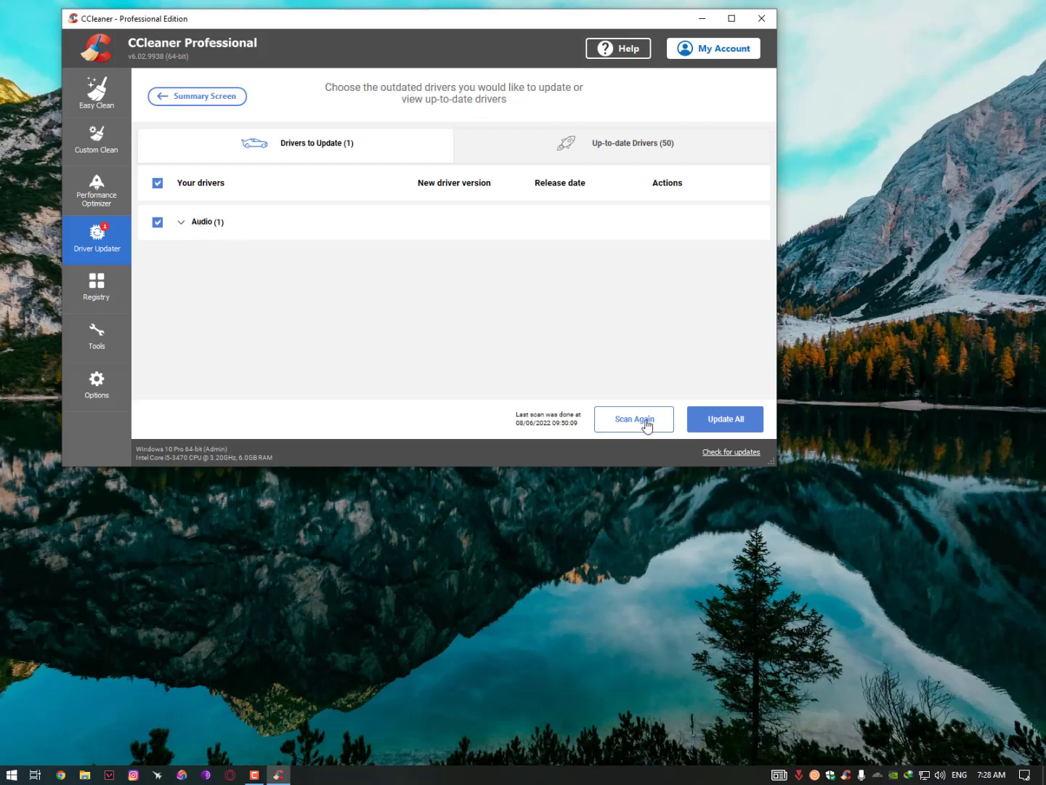
click(614, 420)
click(192, 225)
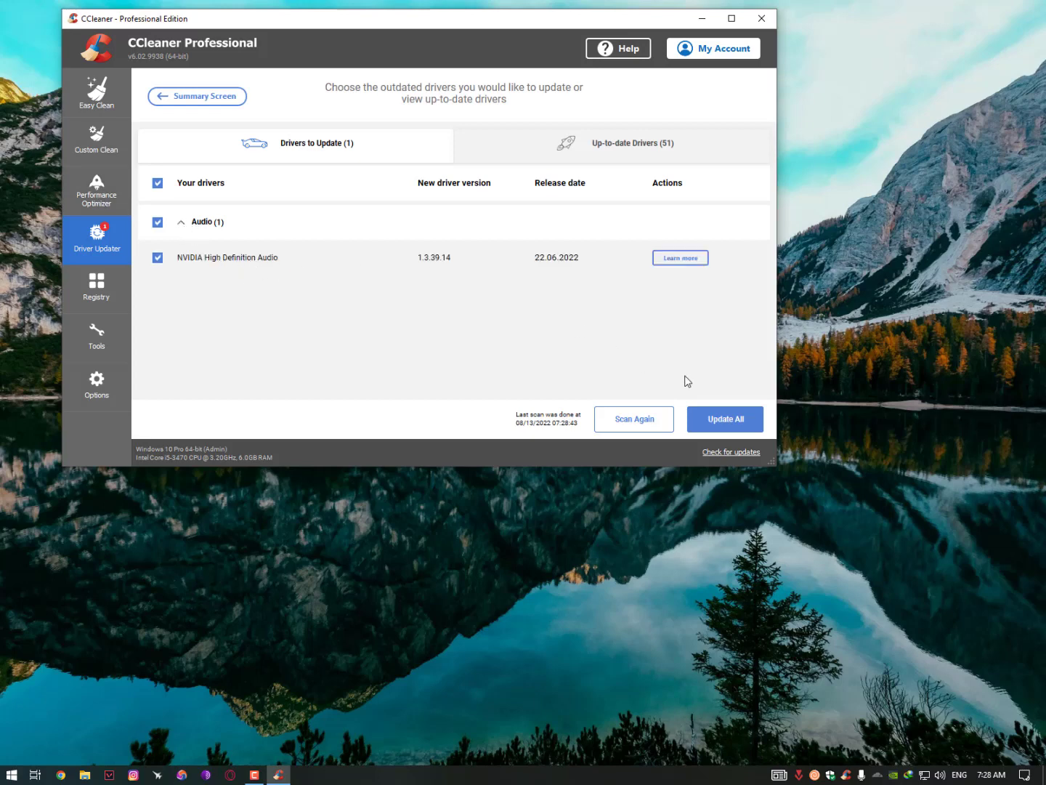
click(742, 427)
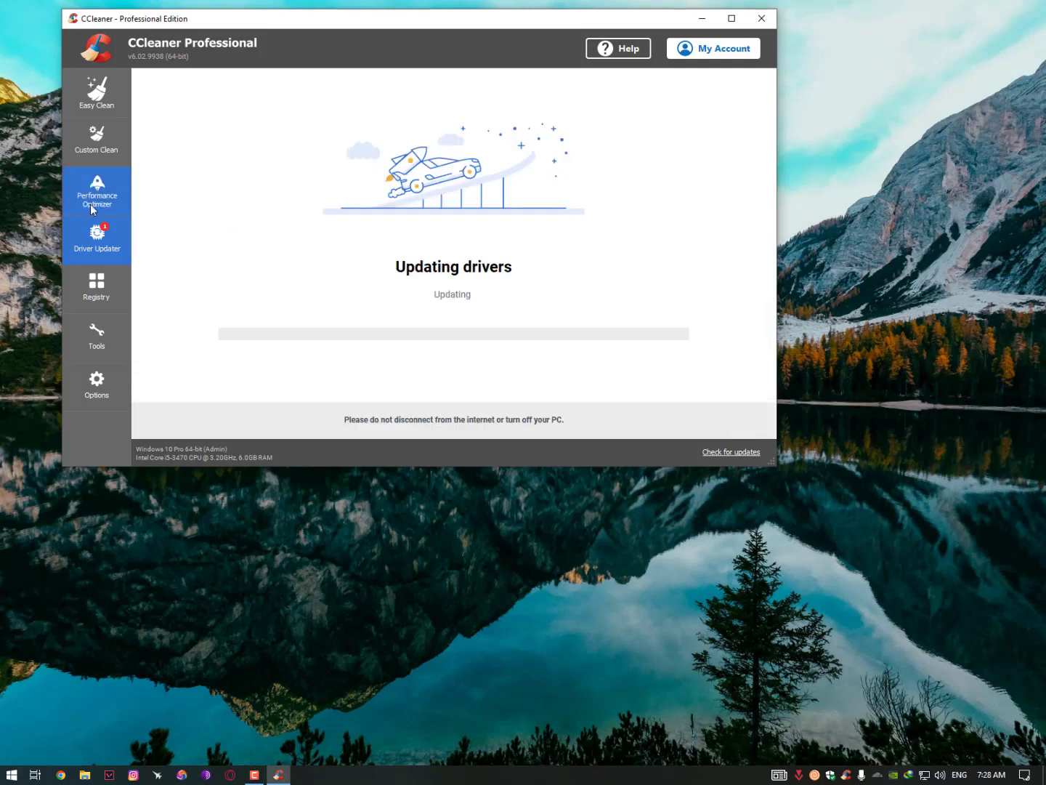
Step: Put Razer Synapse and Cloudflare WARP to sleep in Performance Optimizer and view the sleeping programs
click(113, 210)
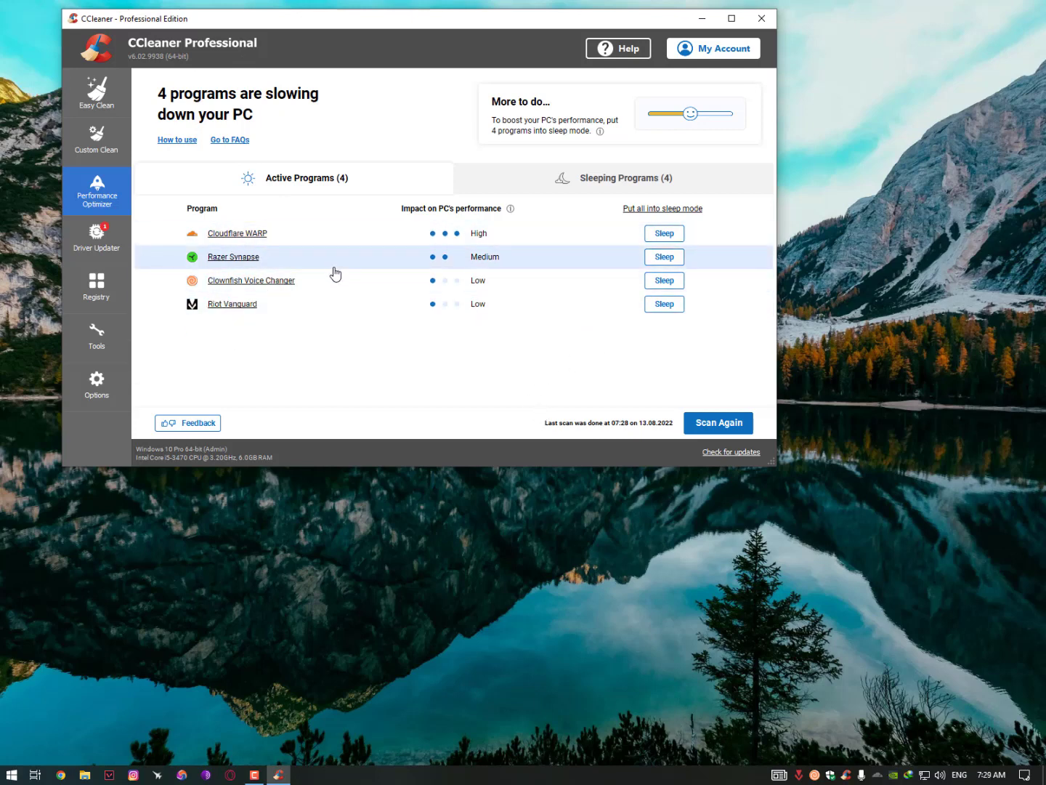
click(663, 258)
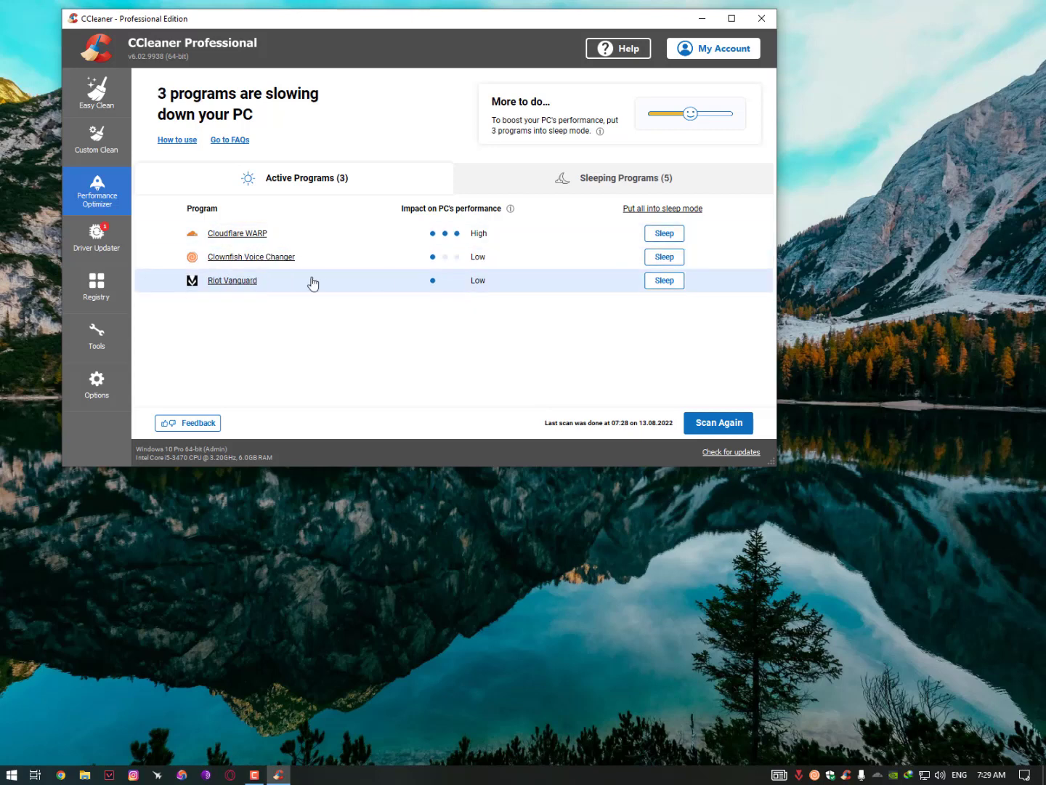
click(673, 233)
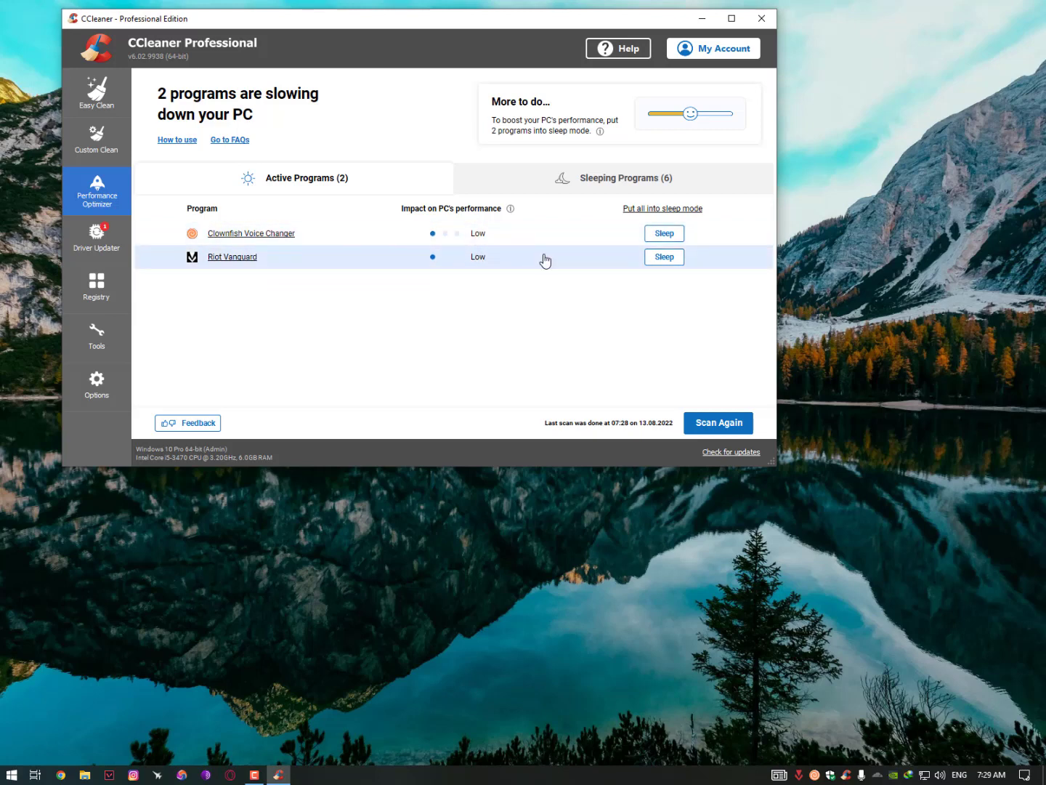
click(594, 187)
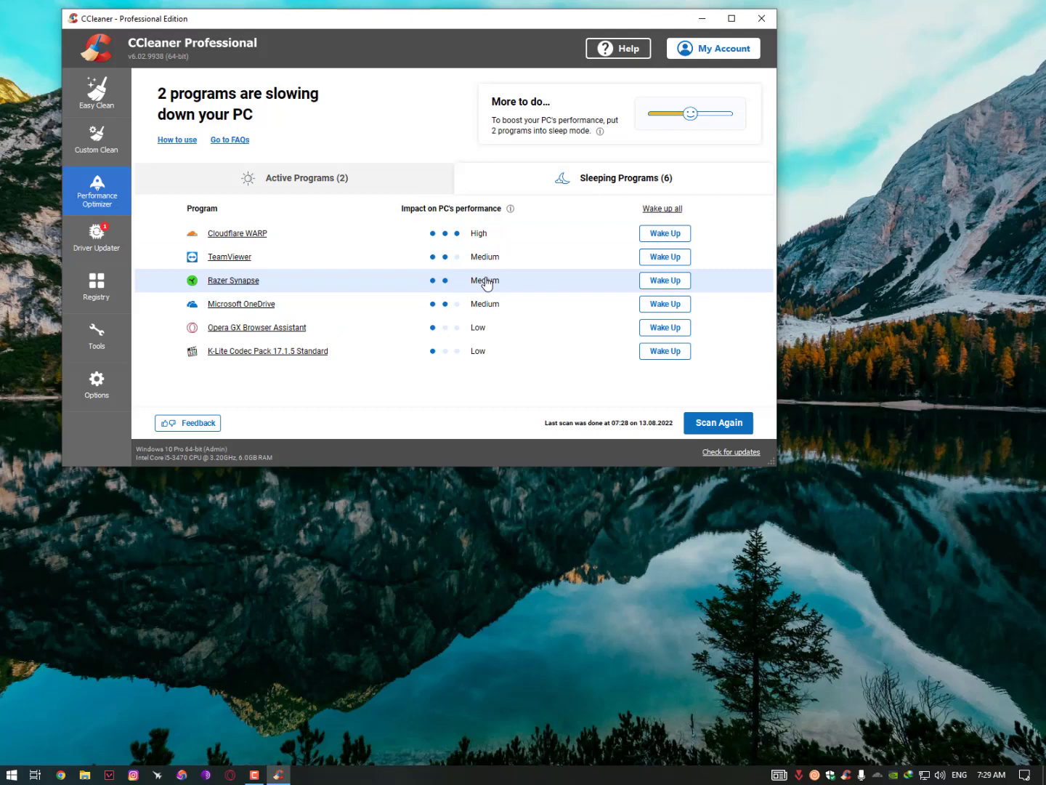
Step: Analyze the PC with Easy Clean and clean all trackers and junk
click(98, 110)
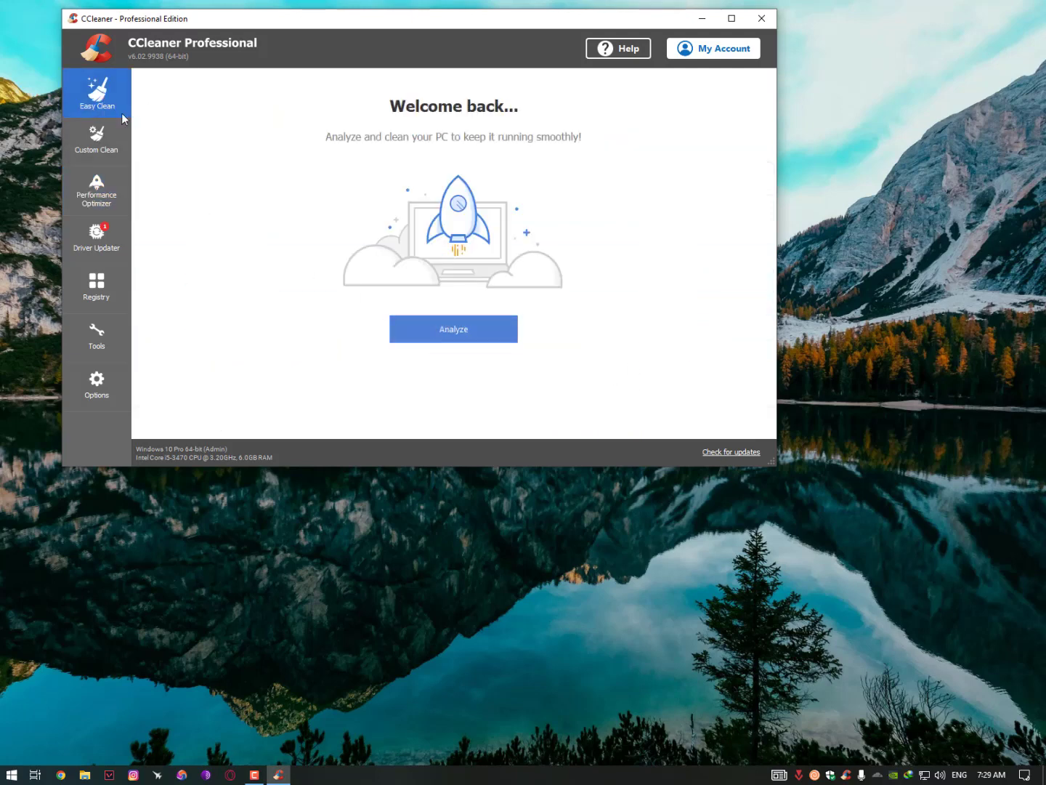
click(407, 331)
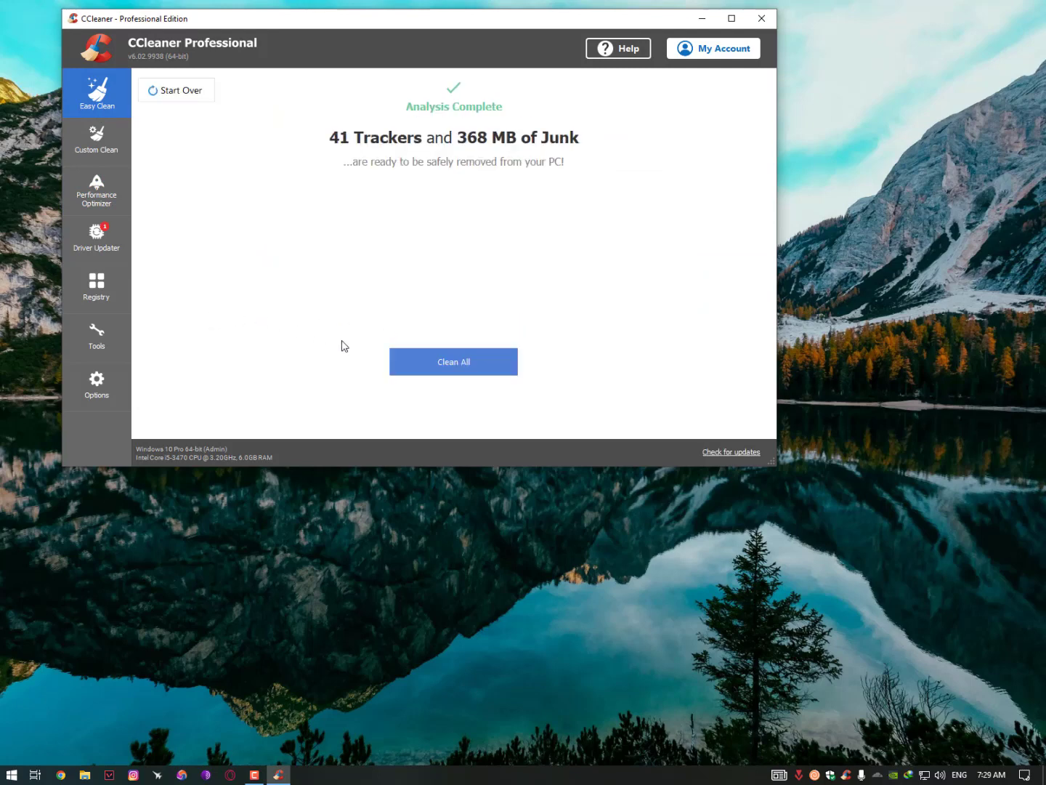
click(406, 369)
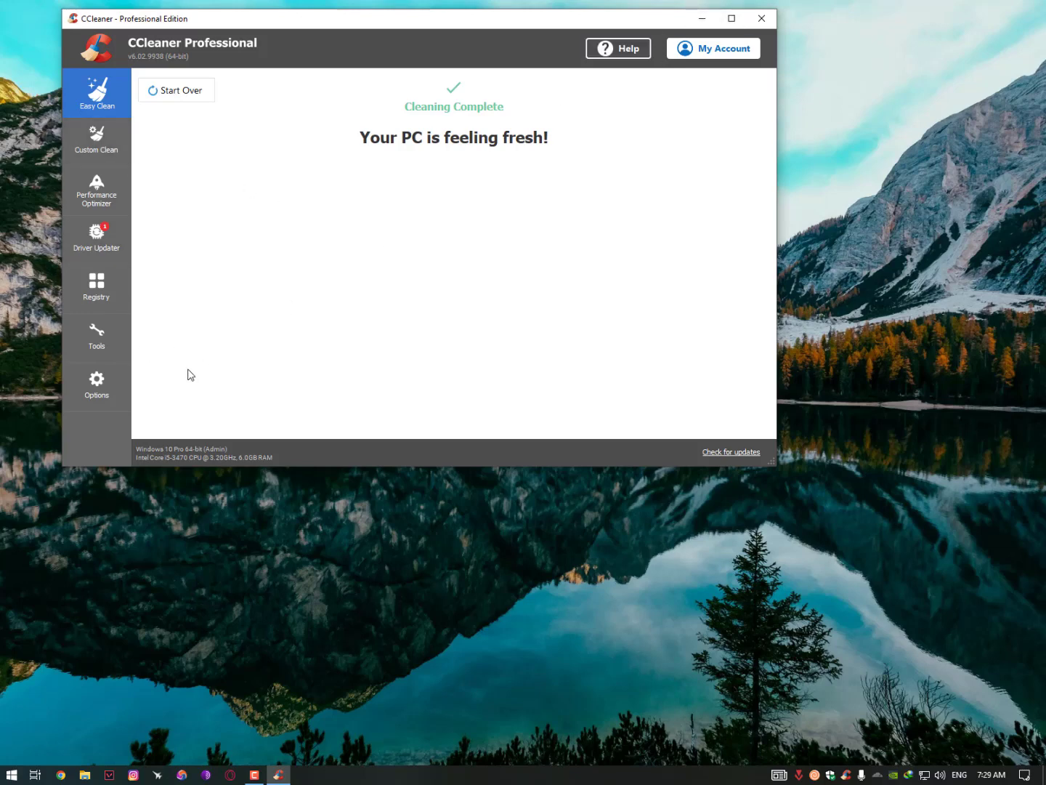
Step: Scan the registry for issues in the Registry Cleaner and fix all selected issues
click(104, 288)
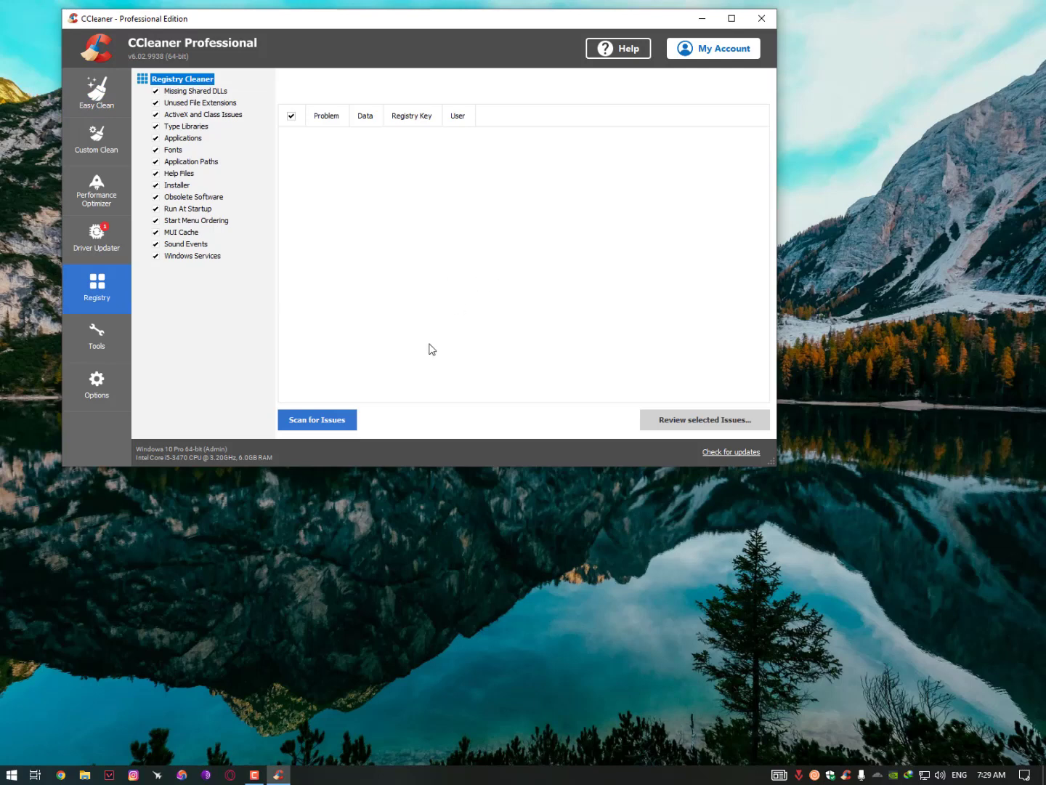
click(317, 422)
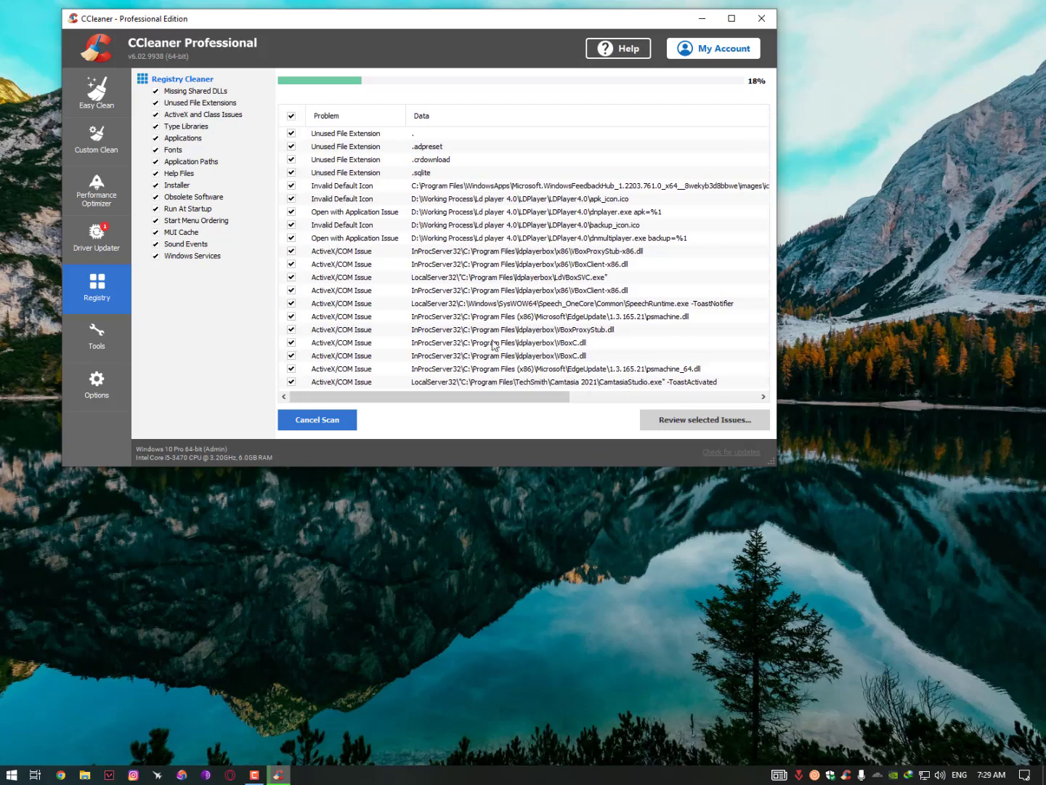
click(484, 318)
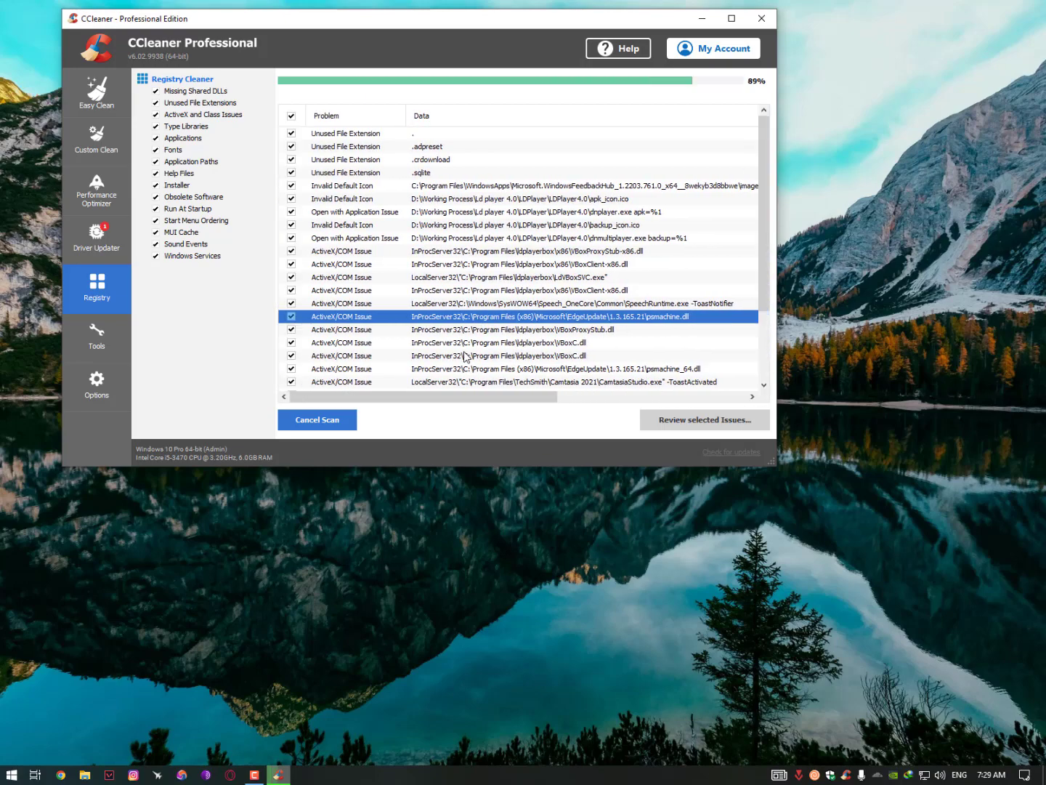
click(705, 419)
click(455, 278)
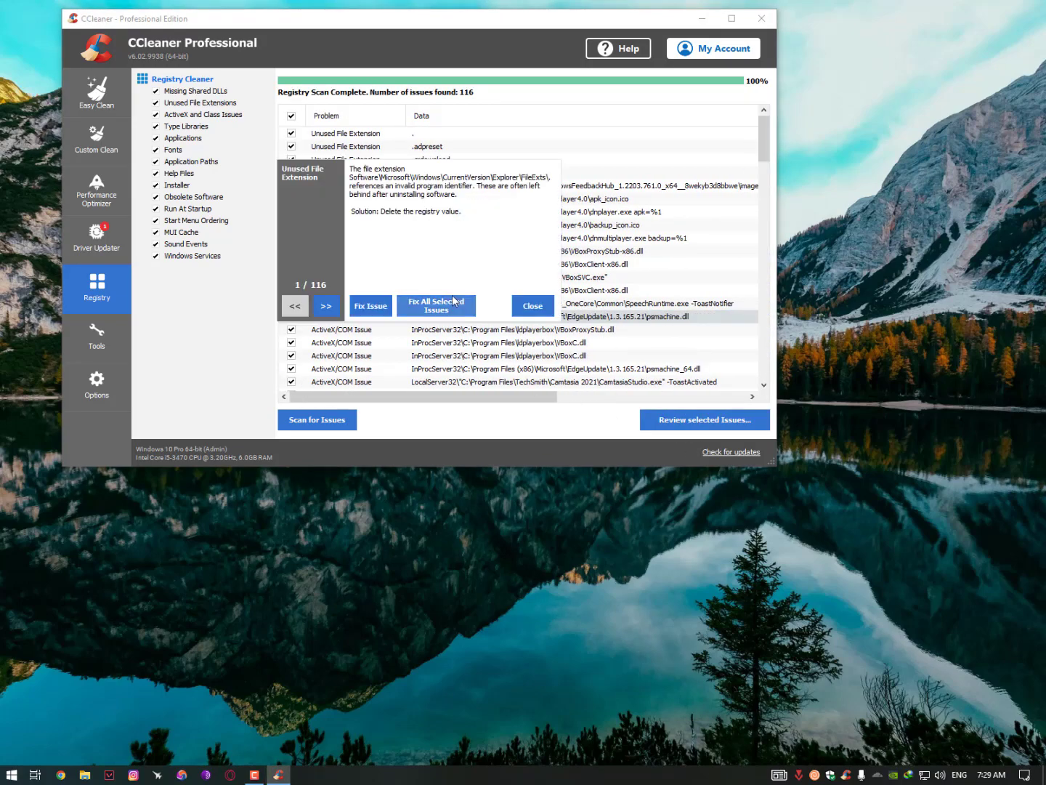
click(454, 301)
click(533, 310)
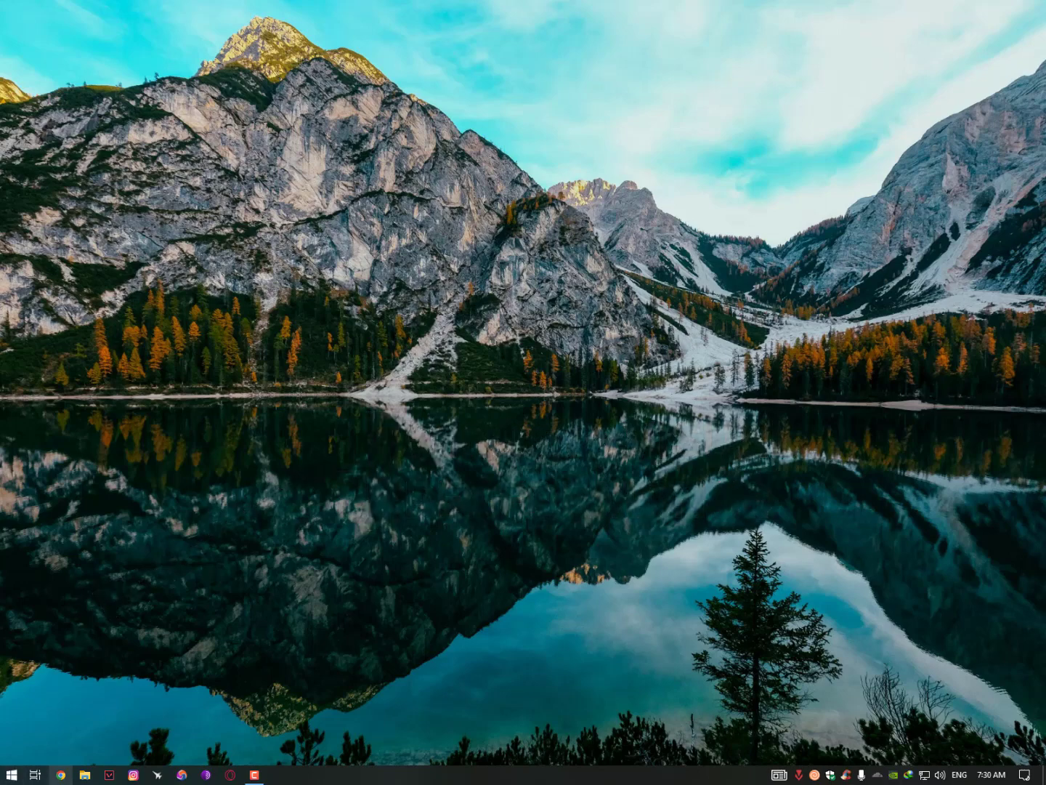
Step: Open the properties of This PC from File Explorer and go to the advanced system settings
click(86, 774)
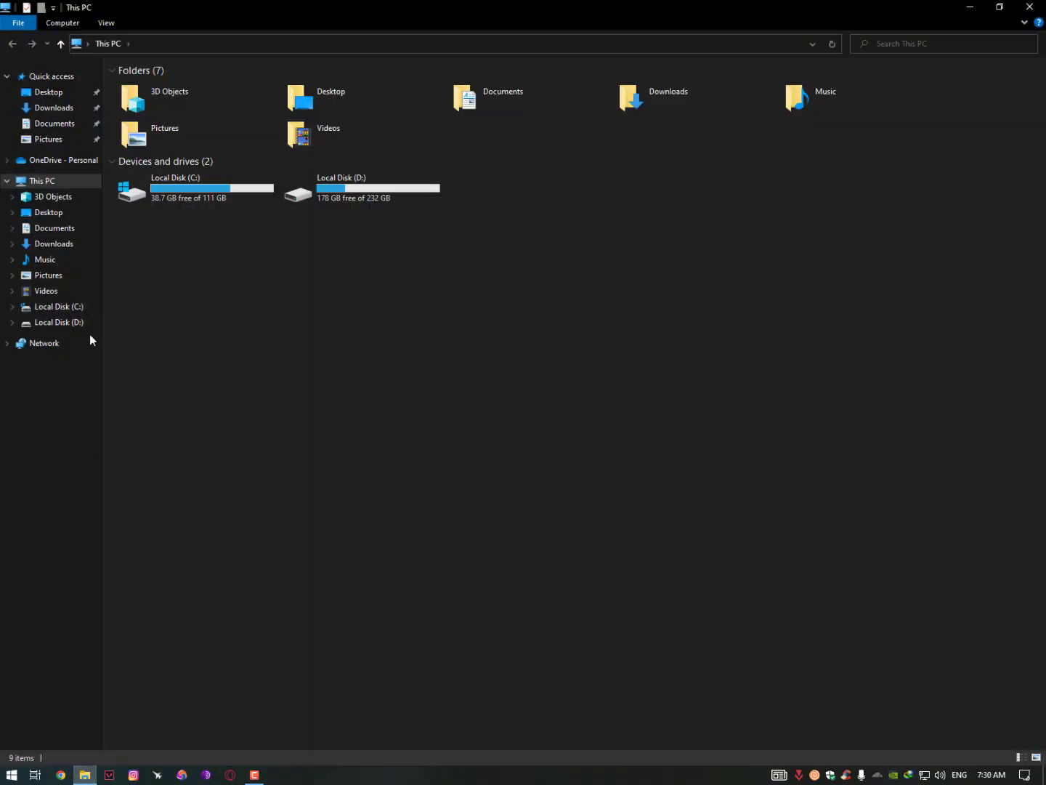
right_click(57, 187)
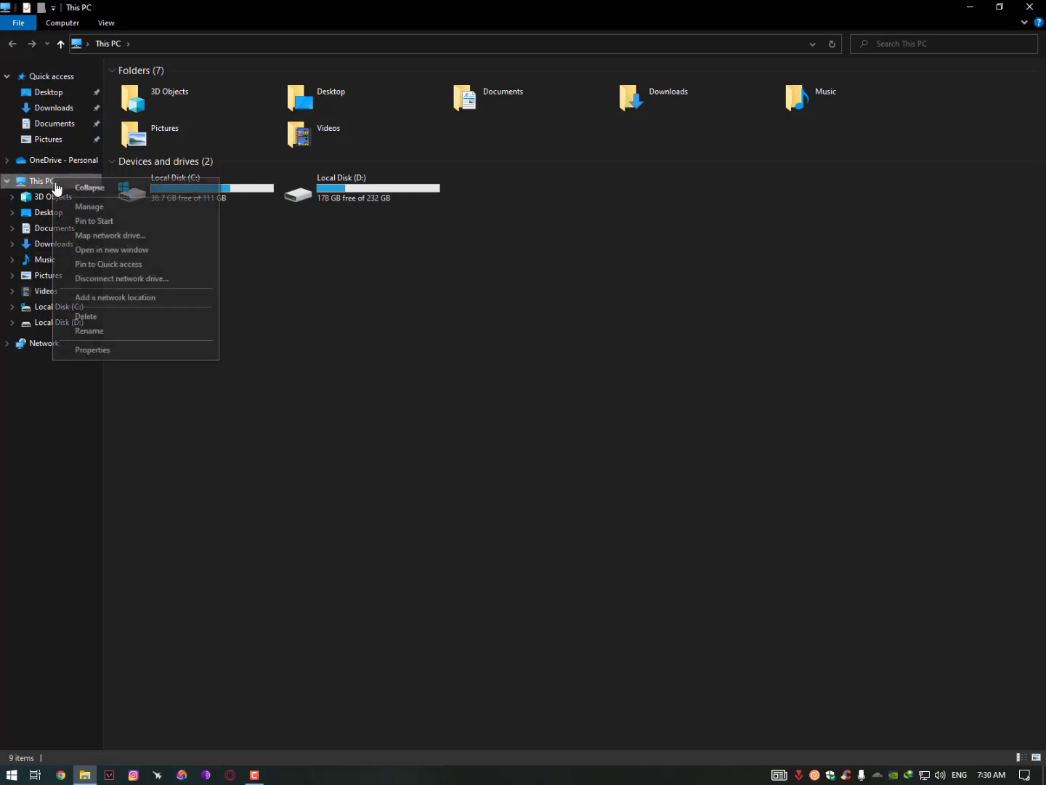
click(92, 351)
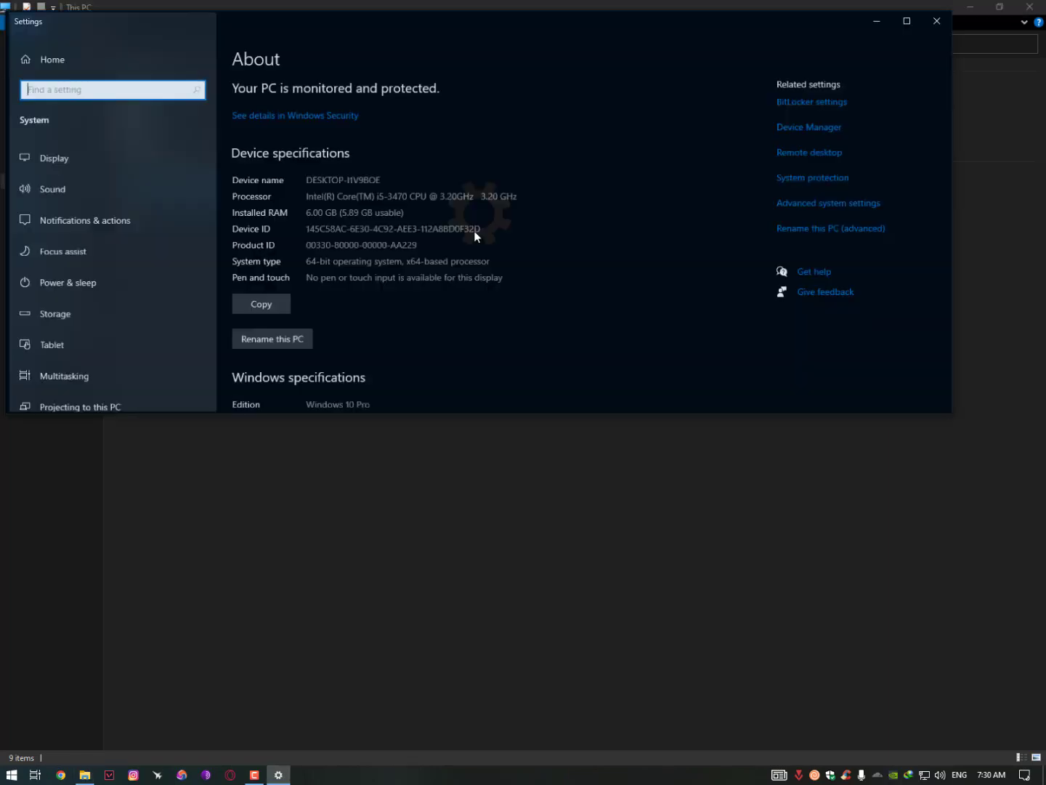
scroll(556, 287, down, 5)
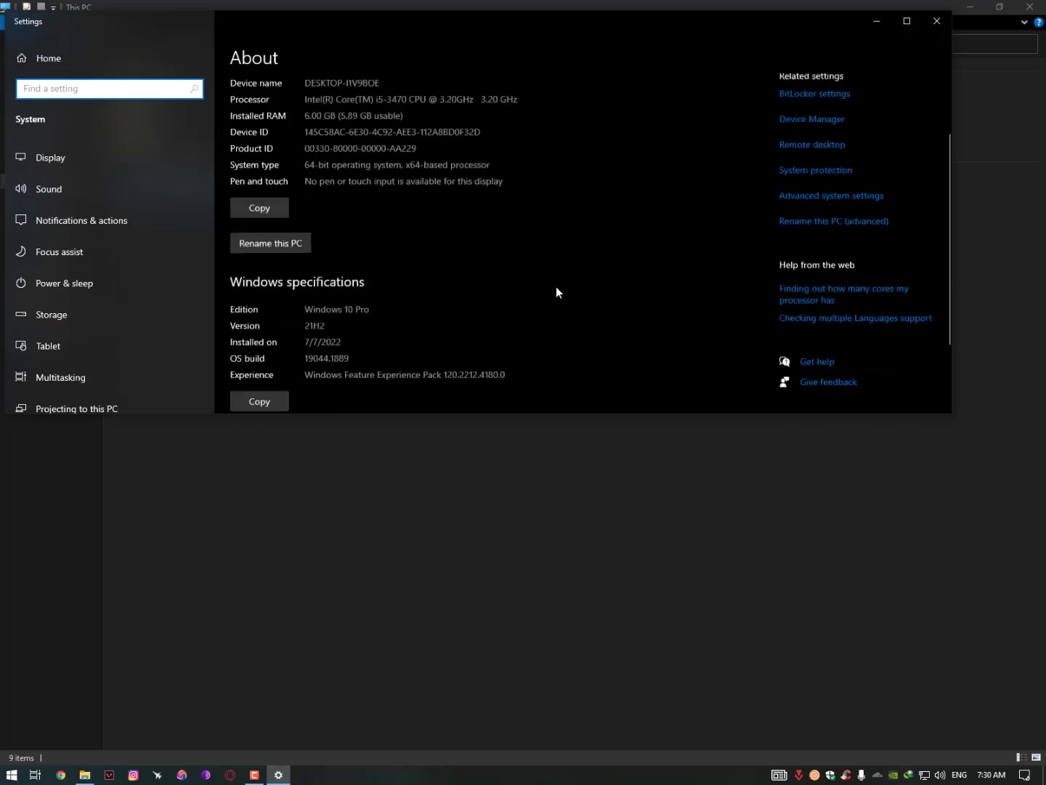
scroll(116, 344, down, 5)
click(101, 349)
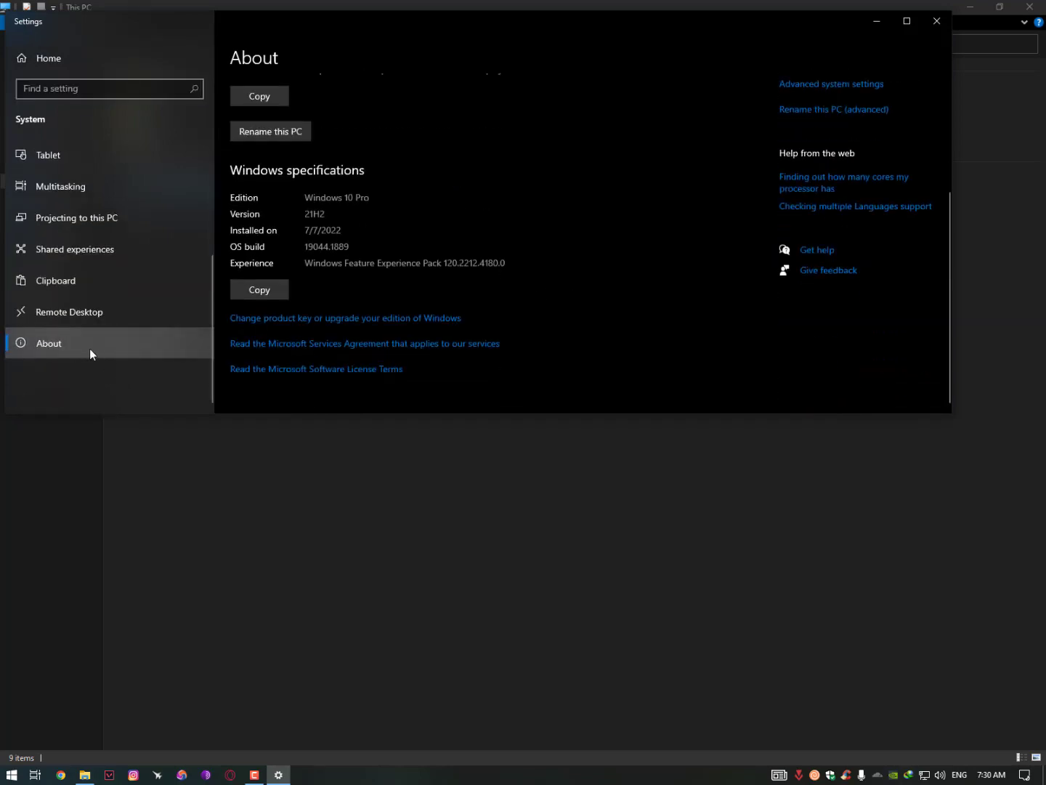
scroll(739, 206, up, 5)
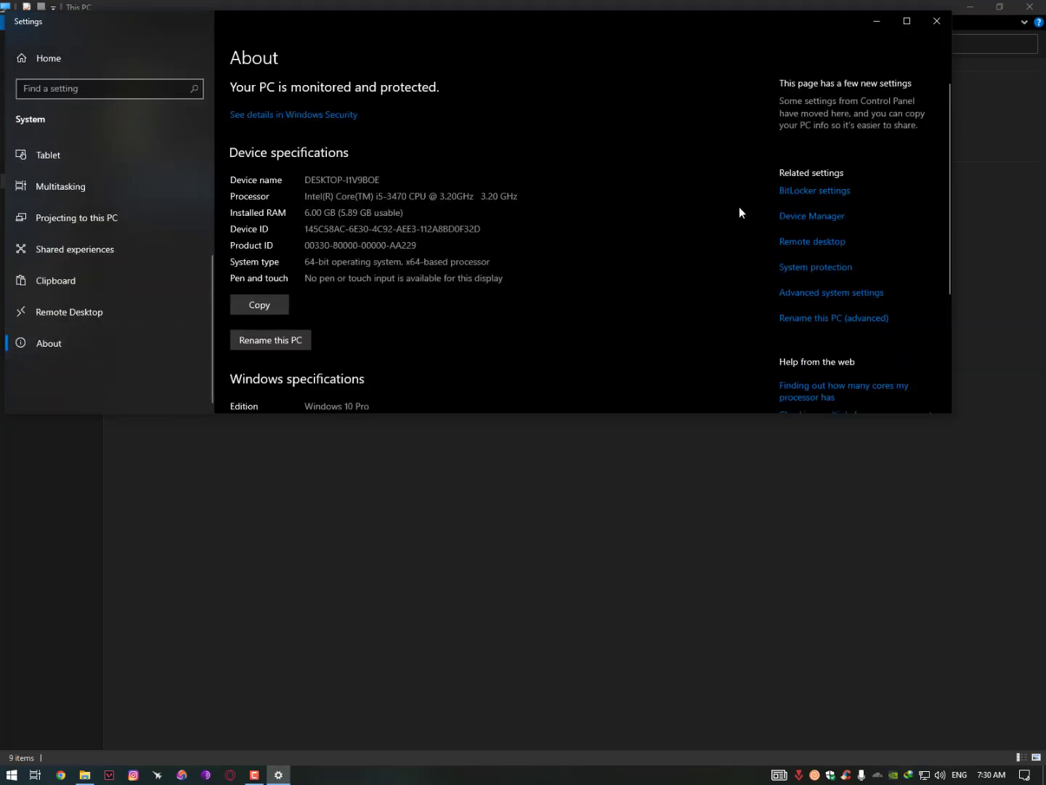
click(821, 293)
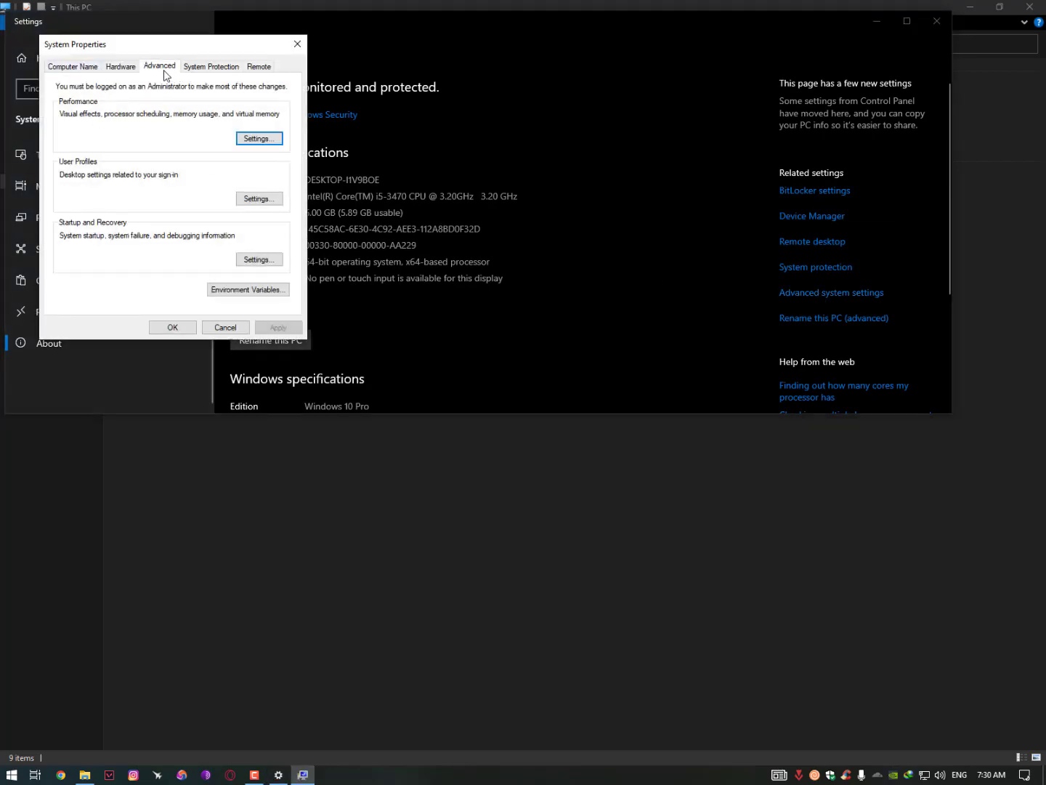
Step: Adjust the visual effects for best performance, keeping thumbnails instead of icons and shadows under the mouse pointer enabled, and apply
click(258, 138)
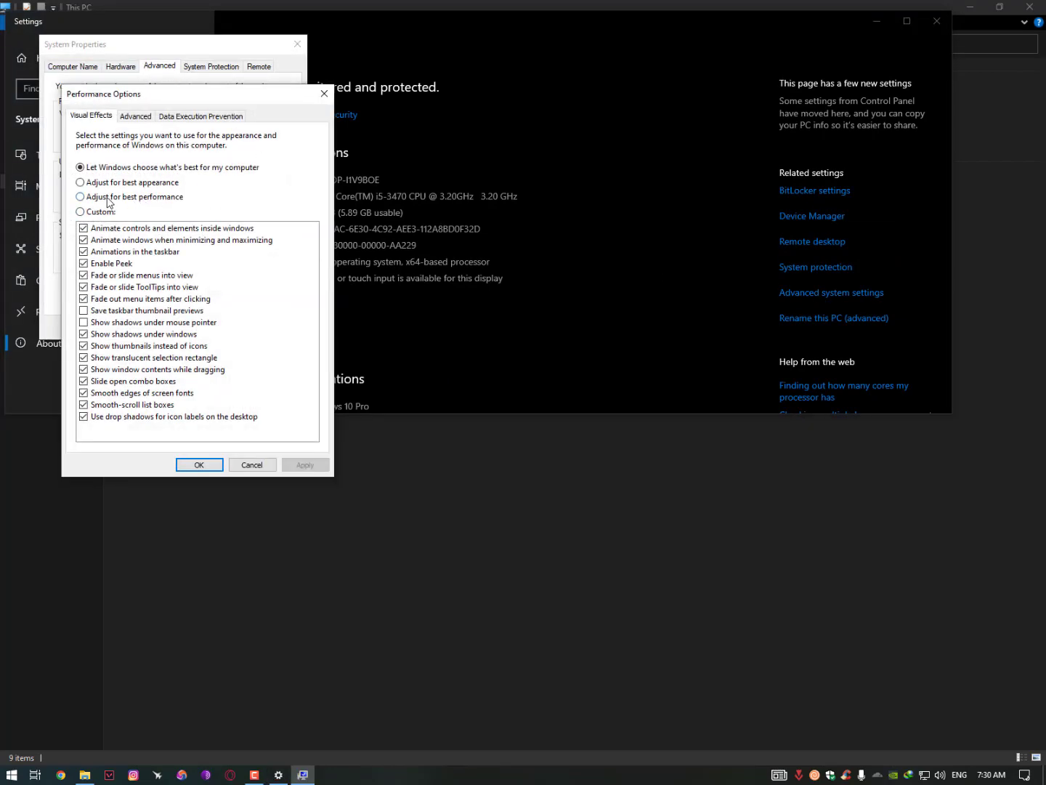
click(142, 198)
click(83, 347)
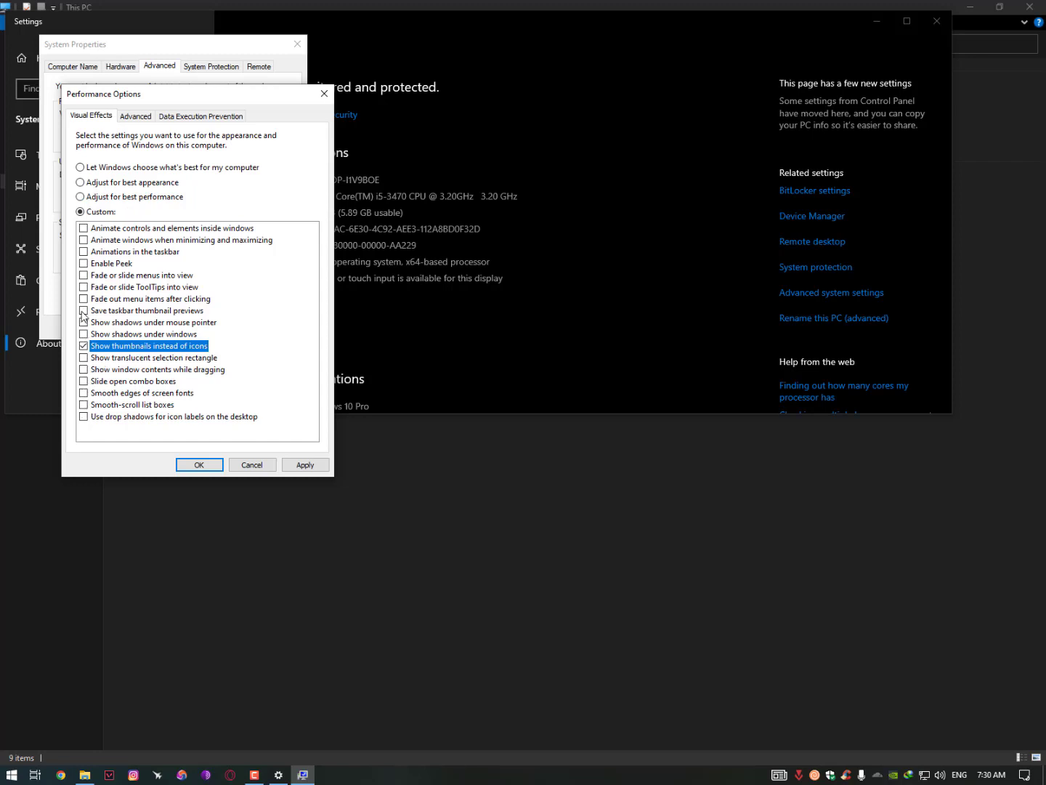
click(135, 323)
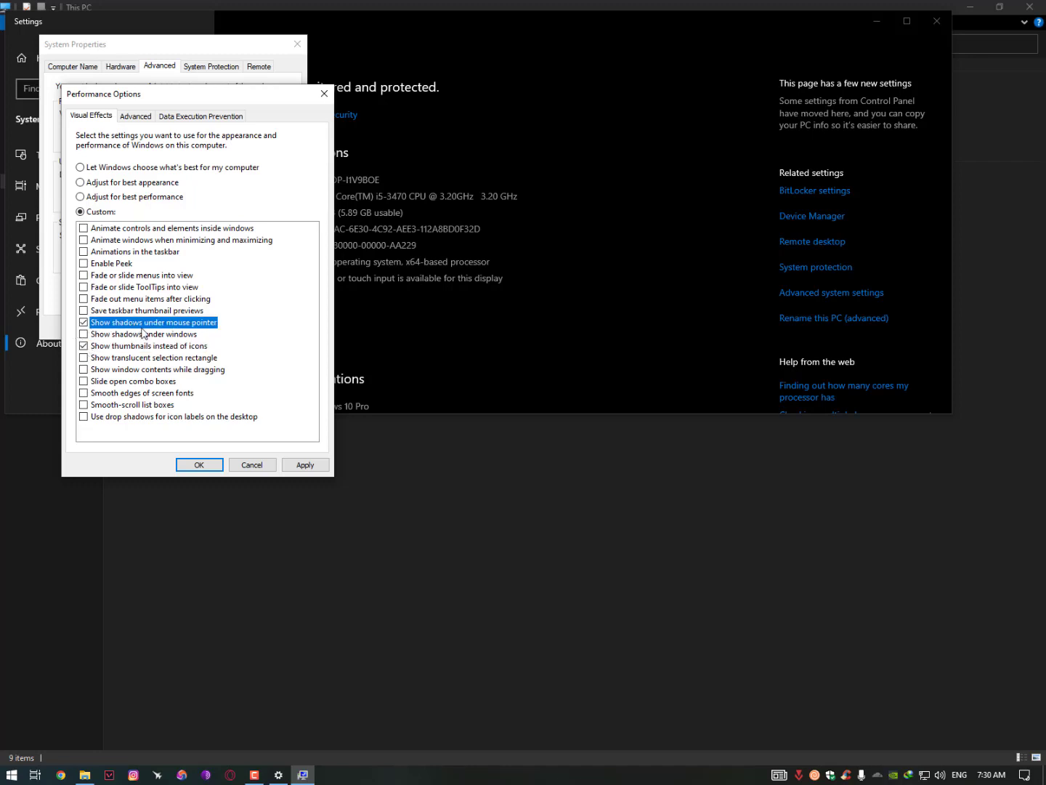
click(303, 465)
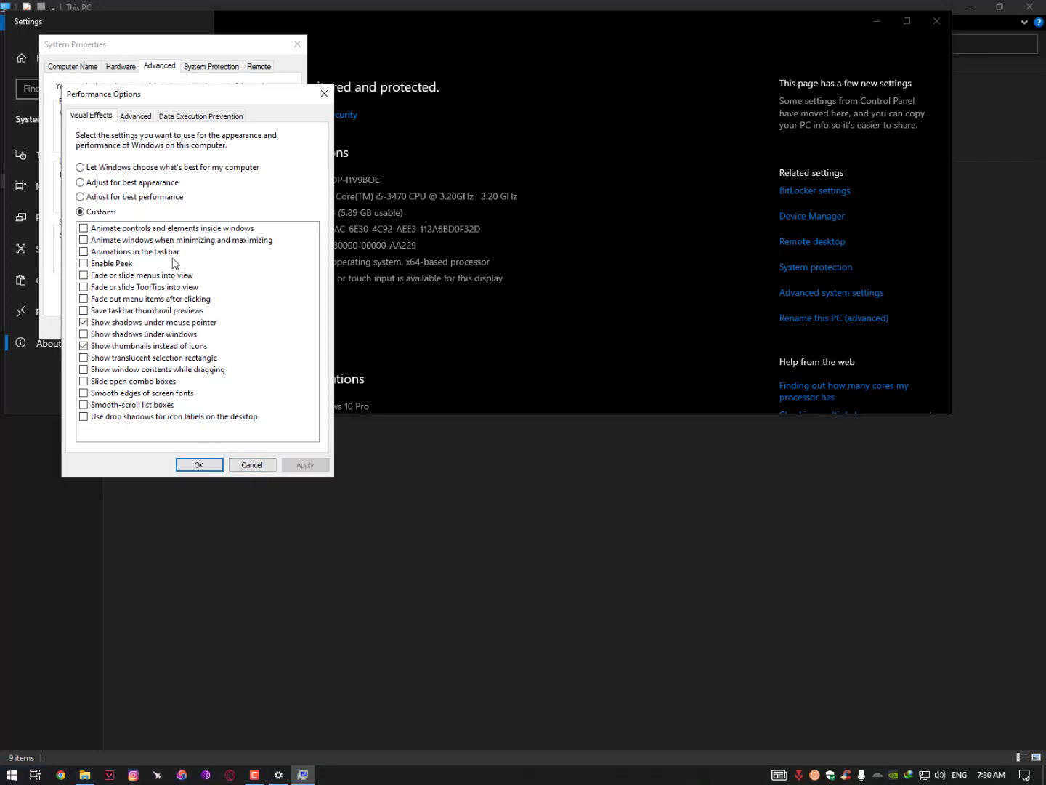
Step: Set processor scheduling to favour Programs, confirm the performance and system properties, and close the Settings window
click(136, 116)
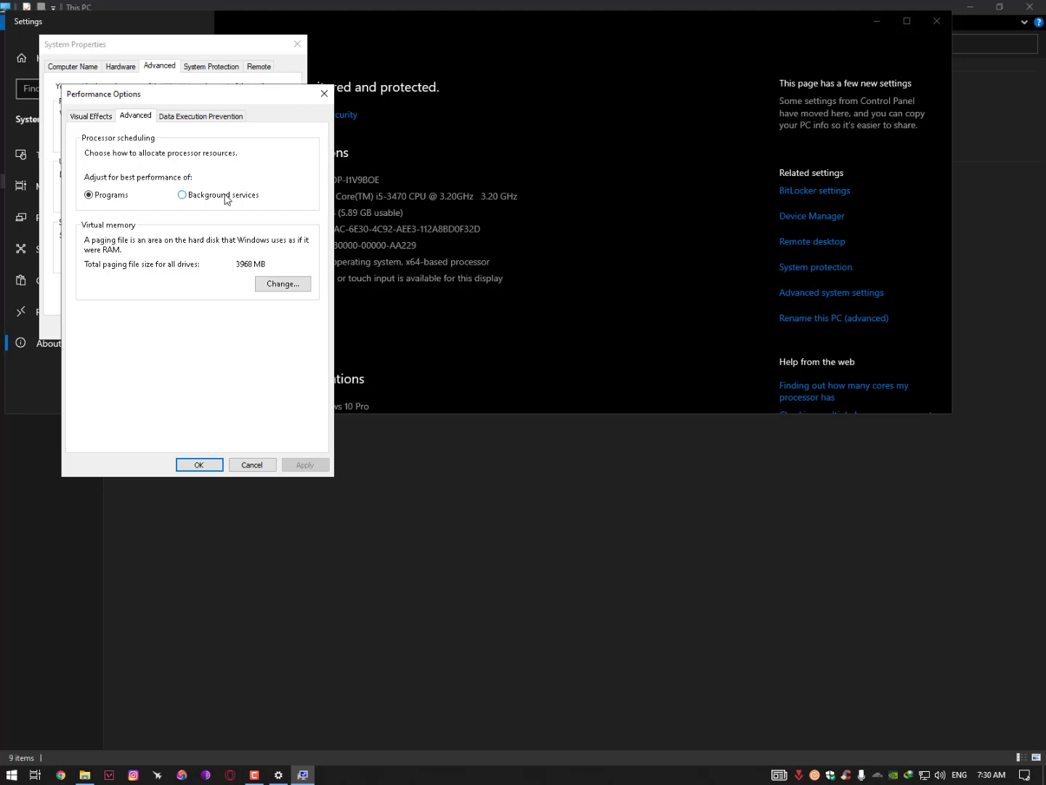
click(107, 198)
click(296, 465)
click(201, 467)
click(173, 324)
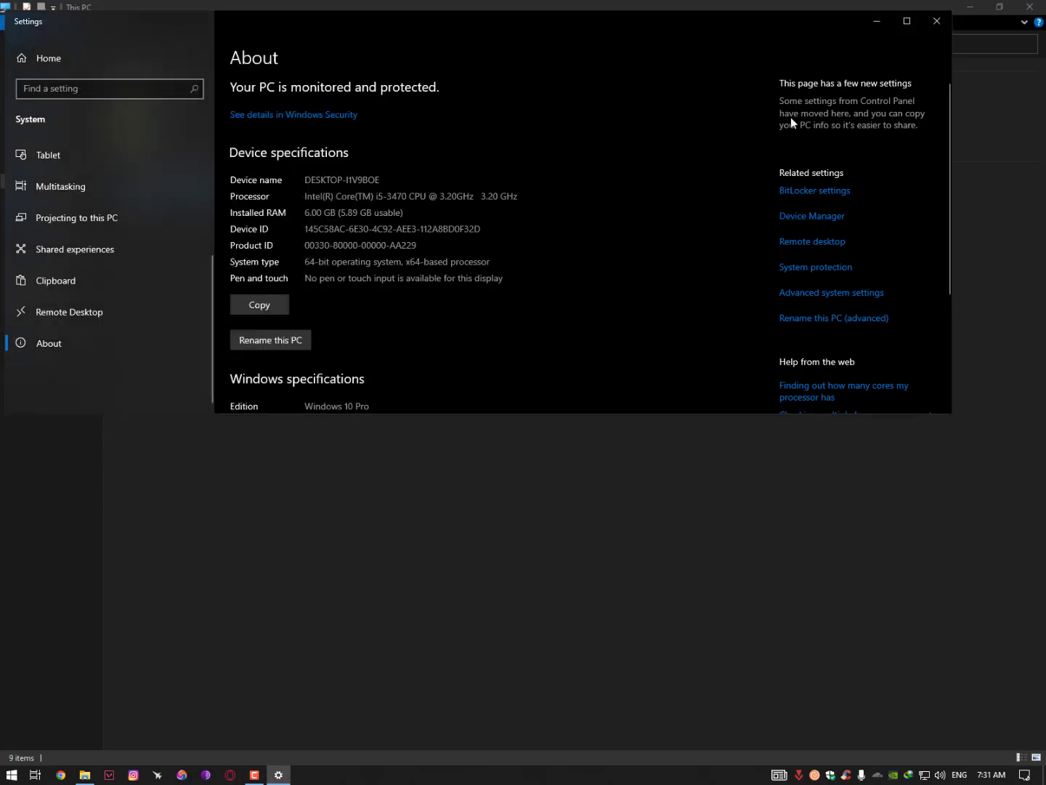
click(937, 20)
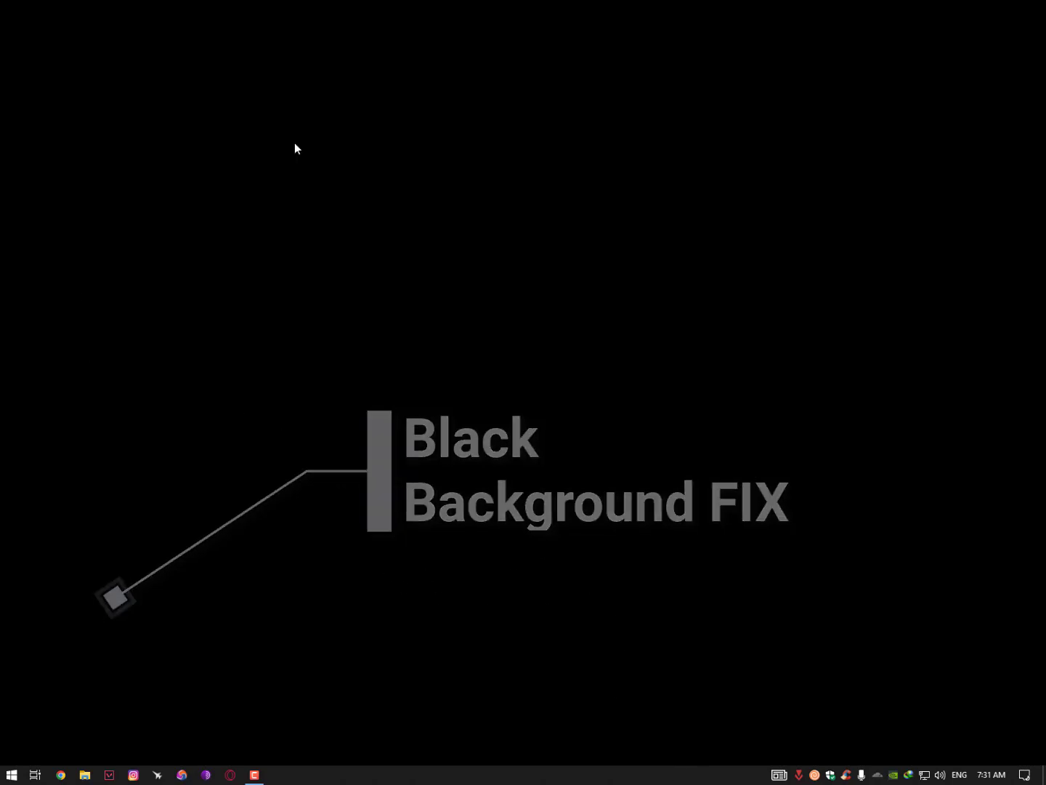
Step: Open Task Manager and restart the Windows Explorer process to fix the black desktop background
right_click(710, 777)
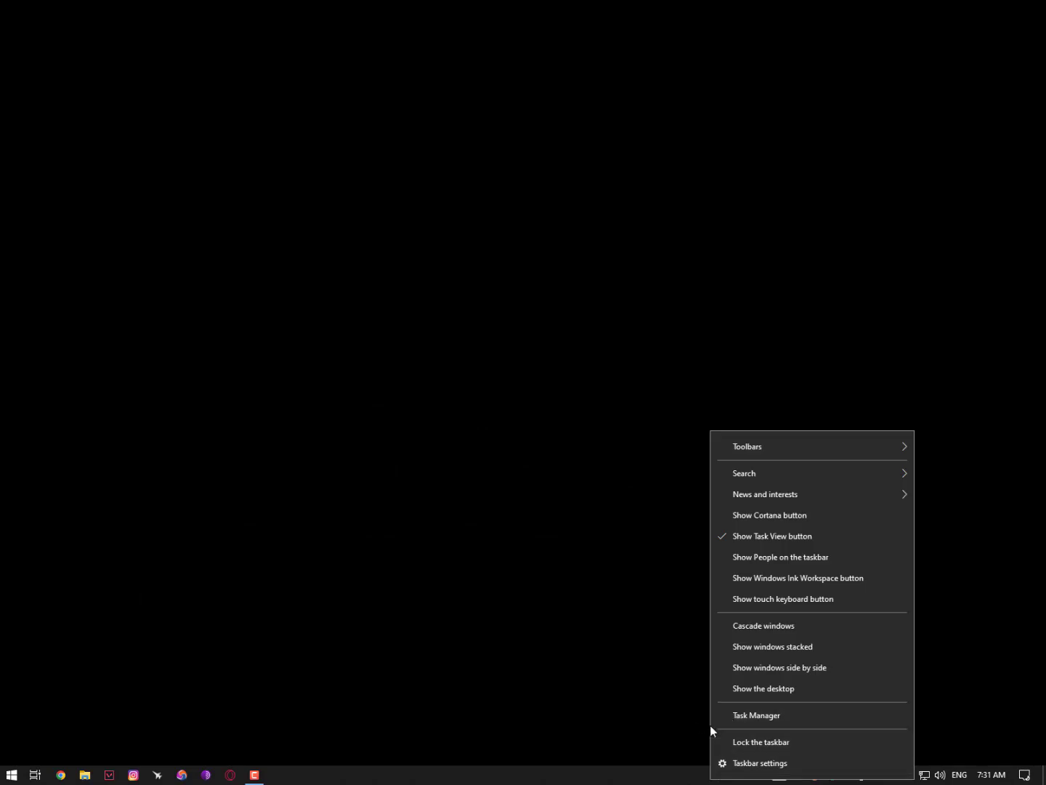
click(768, 716)
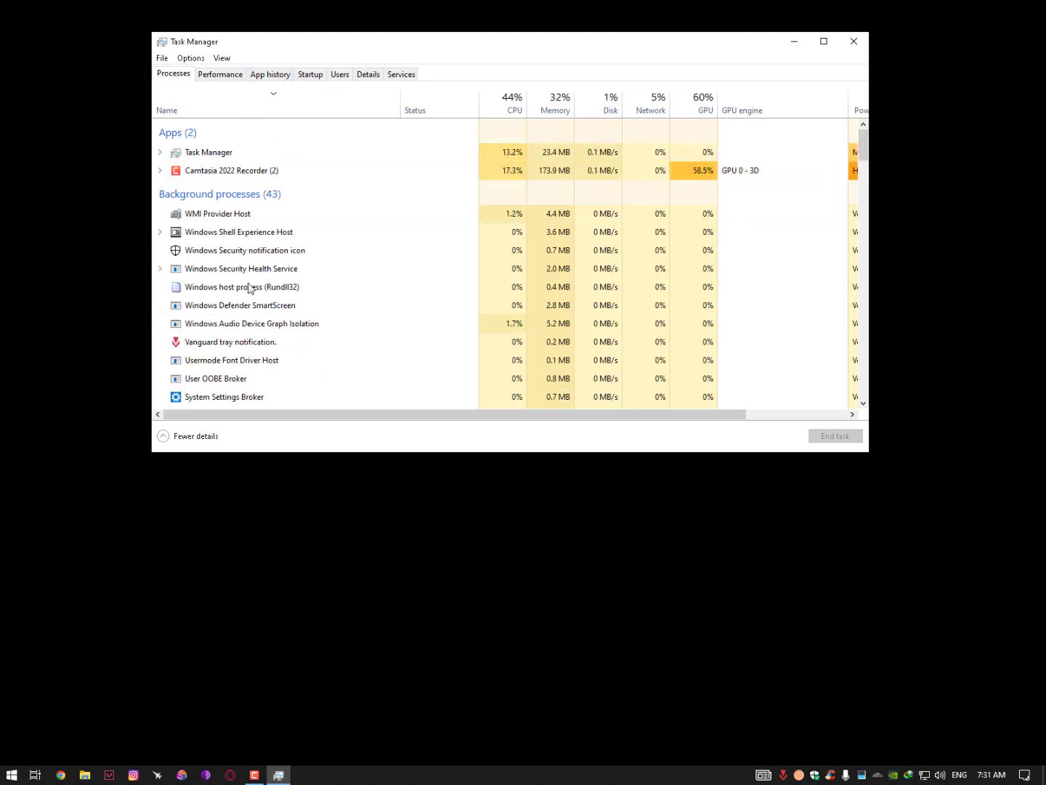
scroll(253, 305, down, 6)
scroll(256, 333, down, 12)
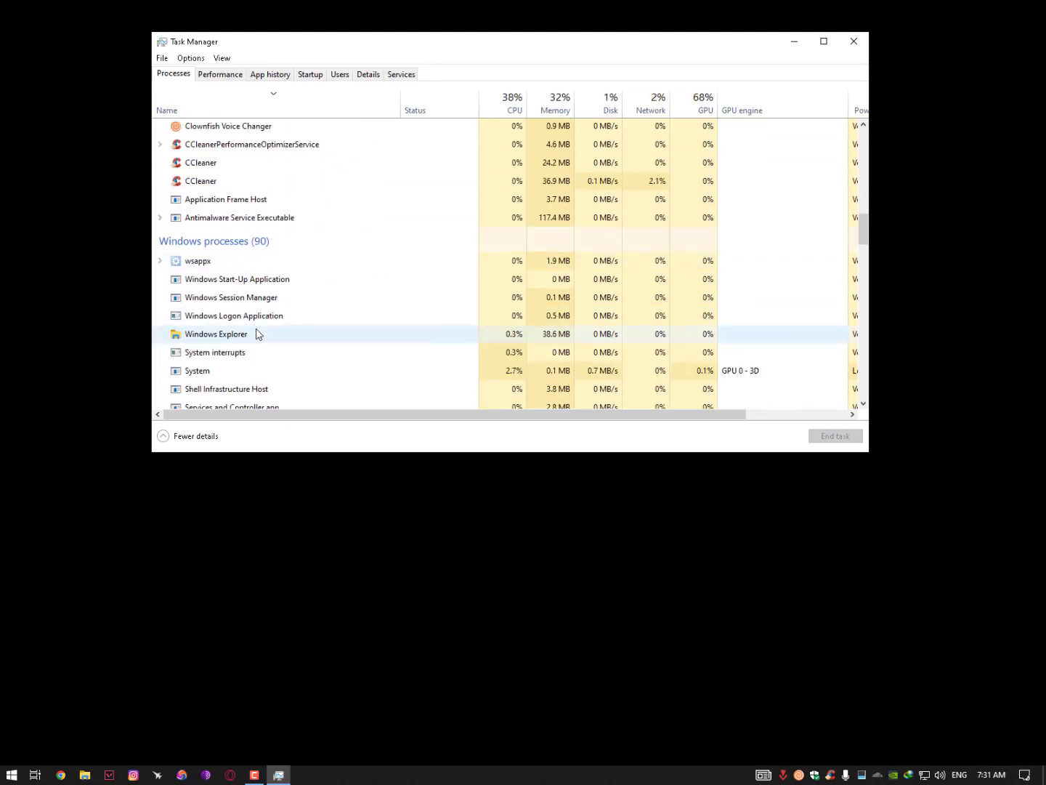
right_click(226, 218)
click(254, 222)
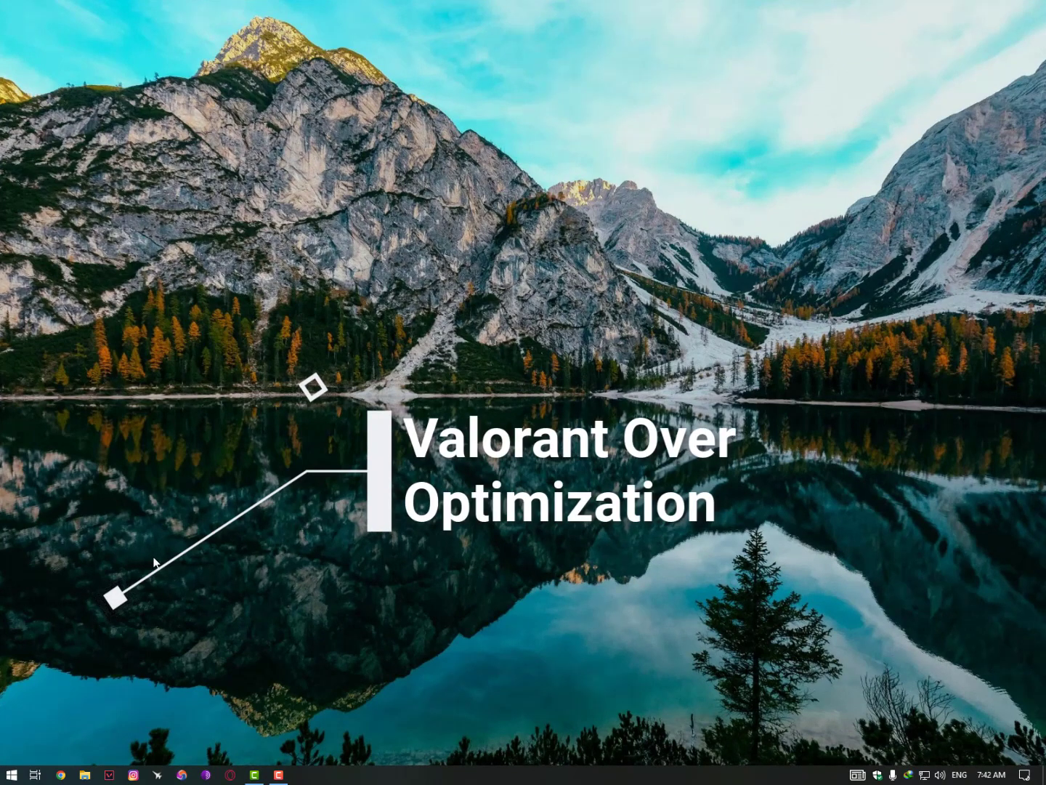
Step: Open the user's profile folder inside Users on Local Disk (C:) in File Explorer
click(85, 776)
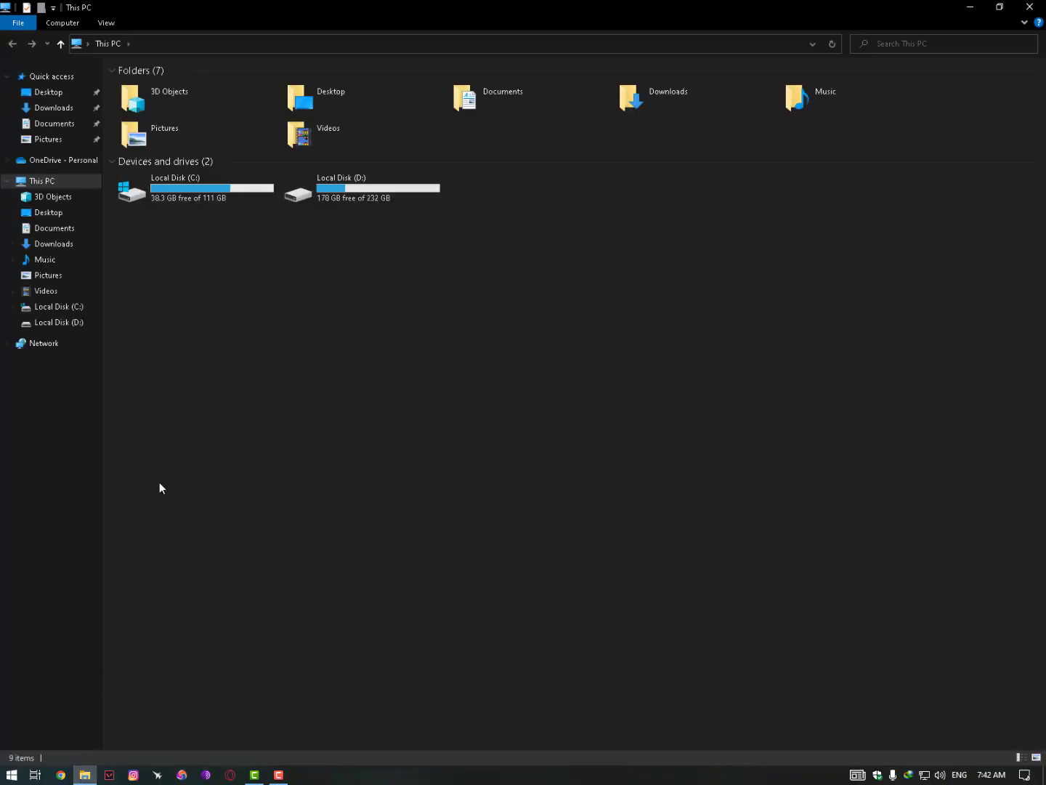
double_click(202, 193)
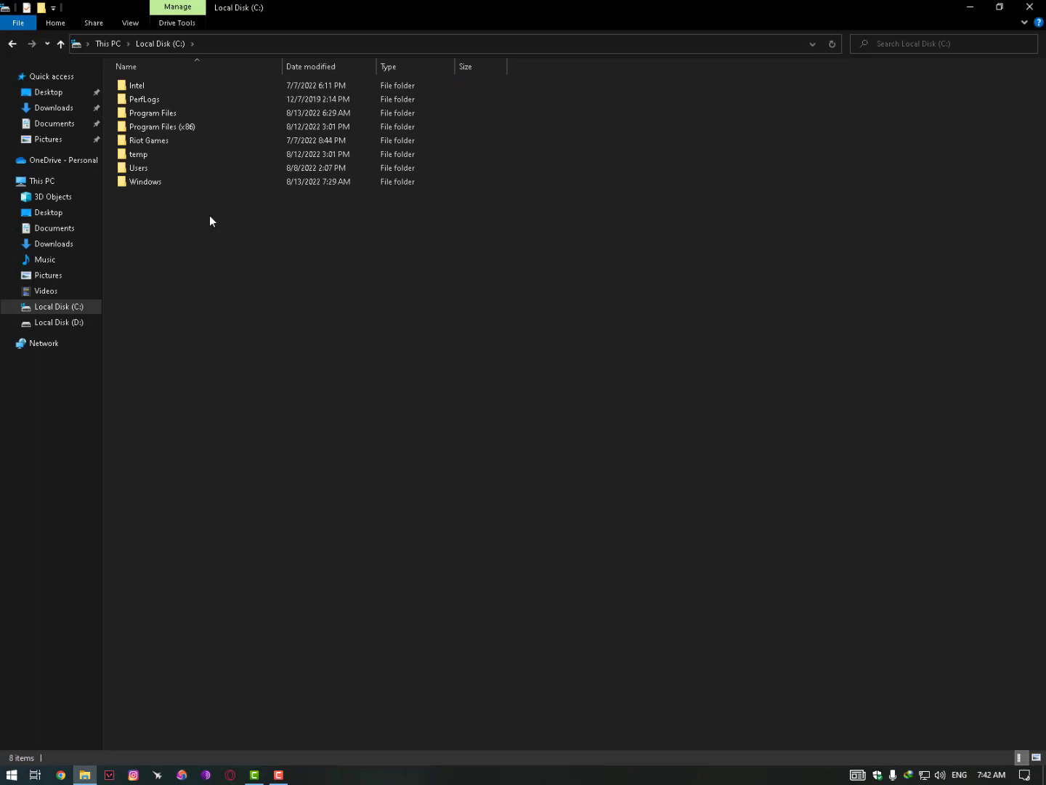
double_click(180, 170)
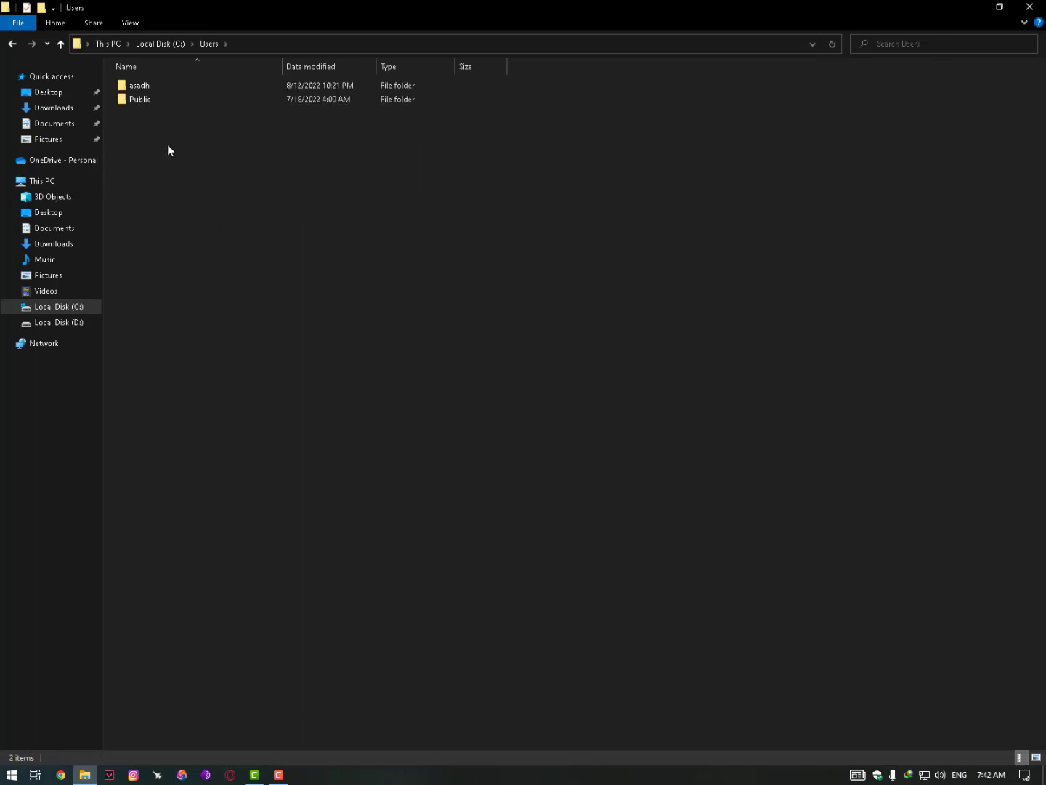
click(154, 92)
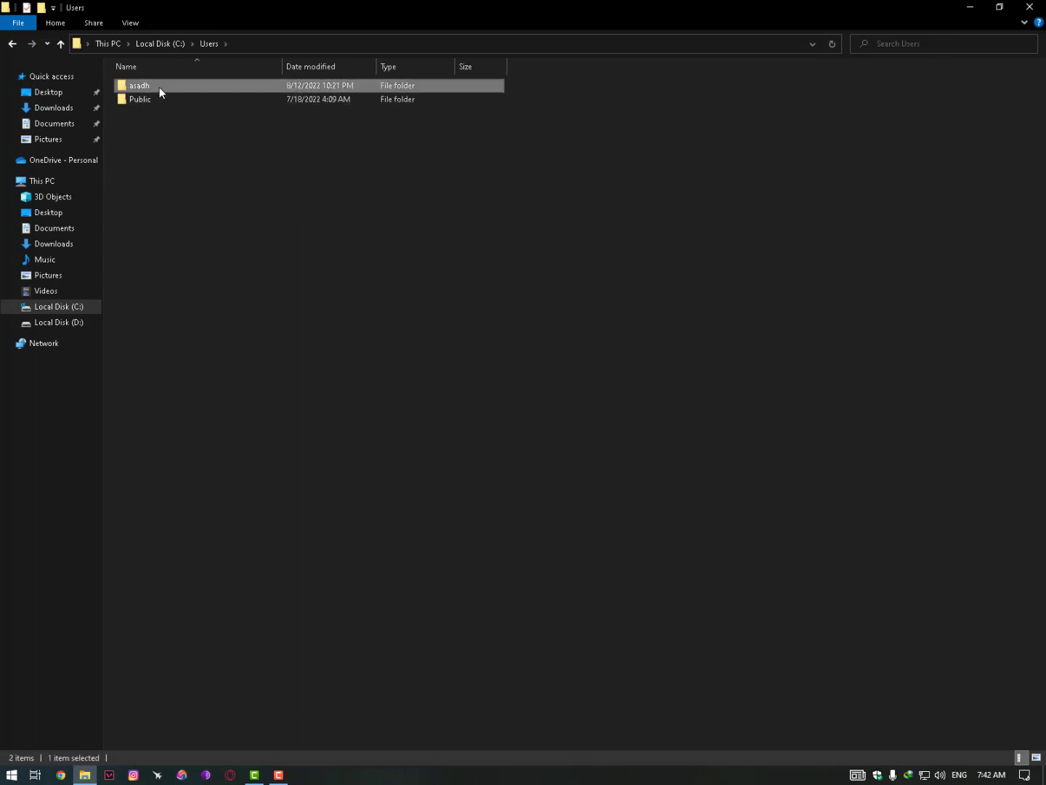
double_click(160, 86)
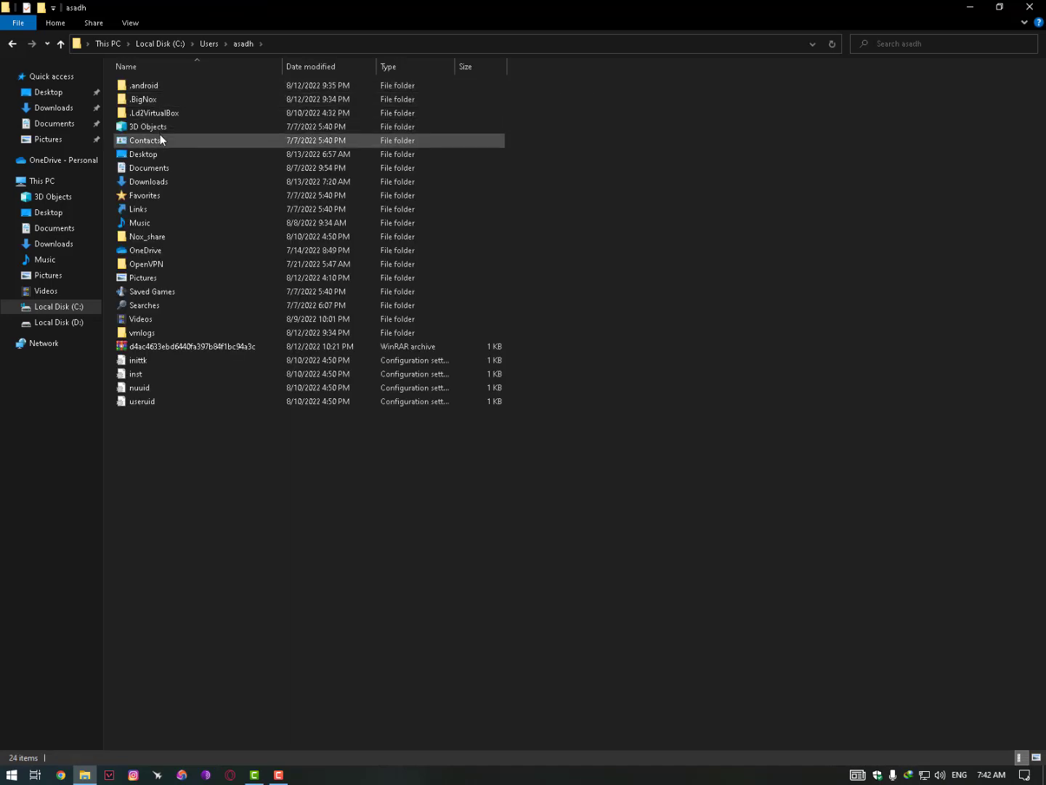
Step: Go to the hidden appdata folder by appending it to the profile folder's path
click(291, 43)
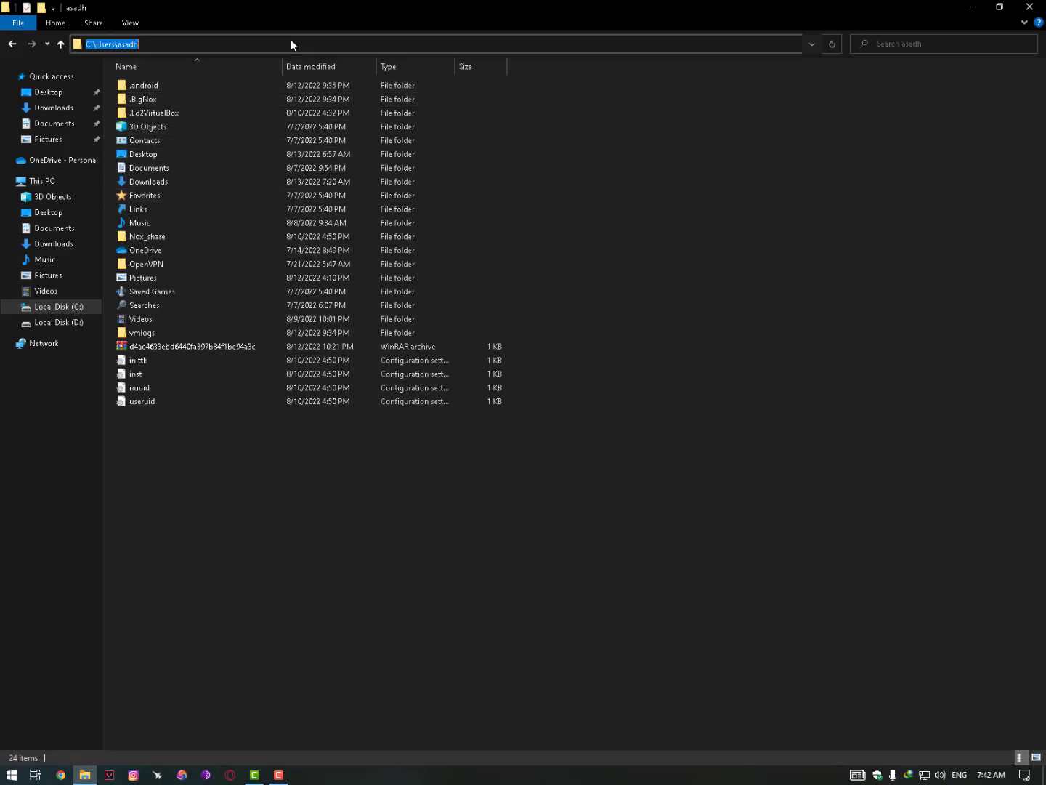
click(263, 42)
text(\a)
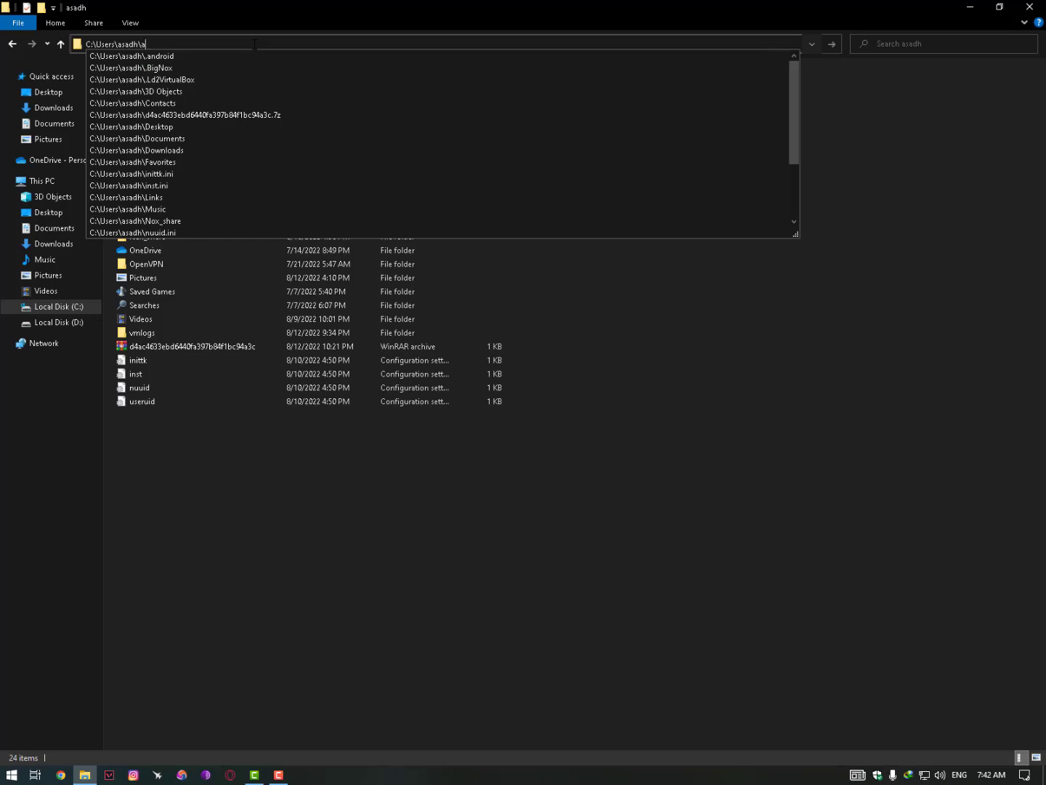
text(ppdata)
key(Return)
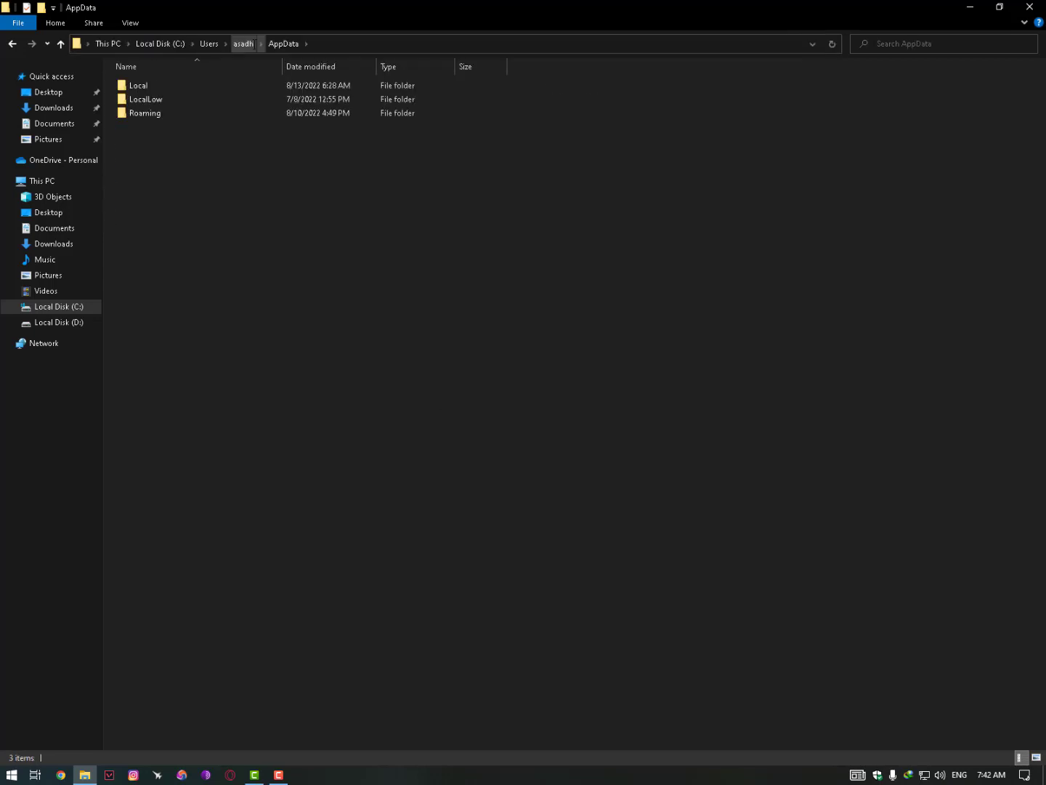
Step: Open the Config folder under Local, VALORANT, Saved and select the CrashReportClient folder
double_click(154, 85)
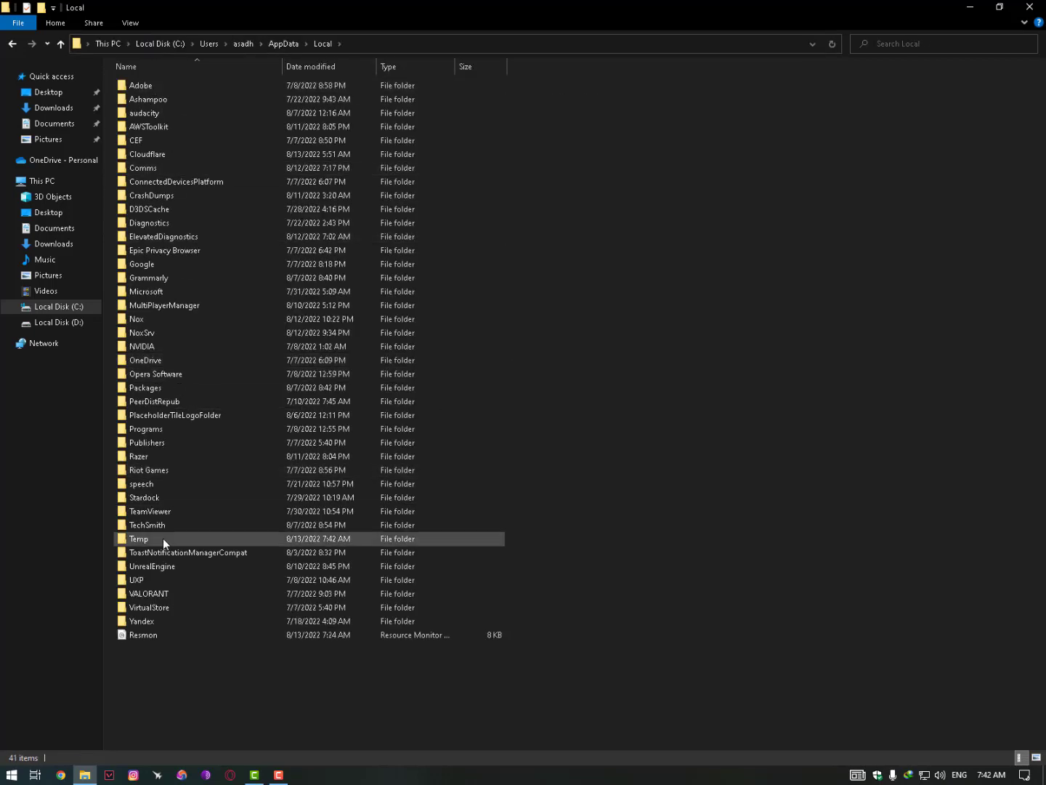
double_click(158, 594)
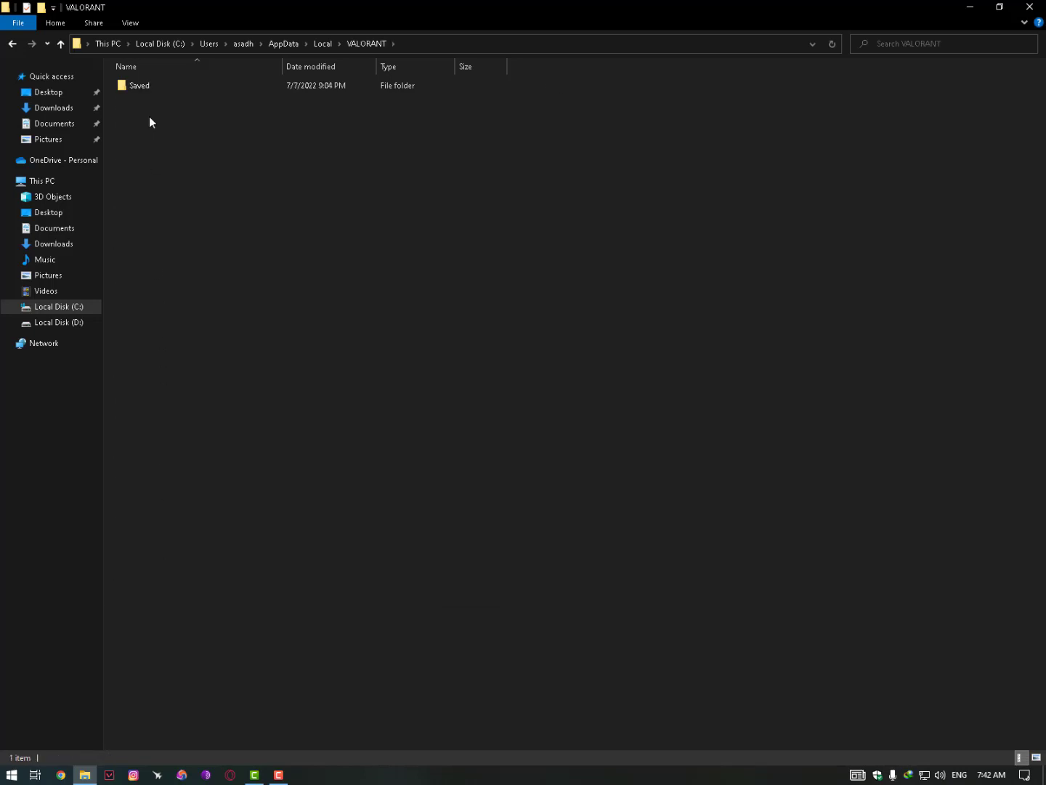
double_click(147, 87)
click(153, 89)
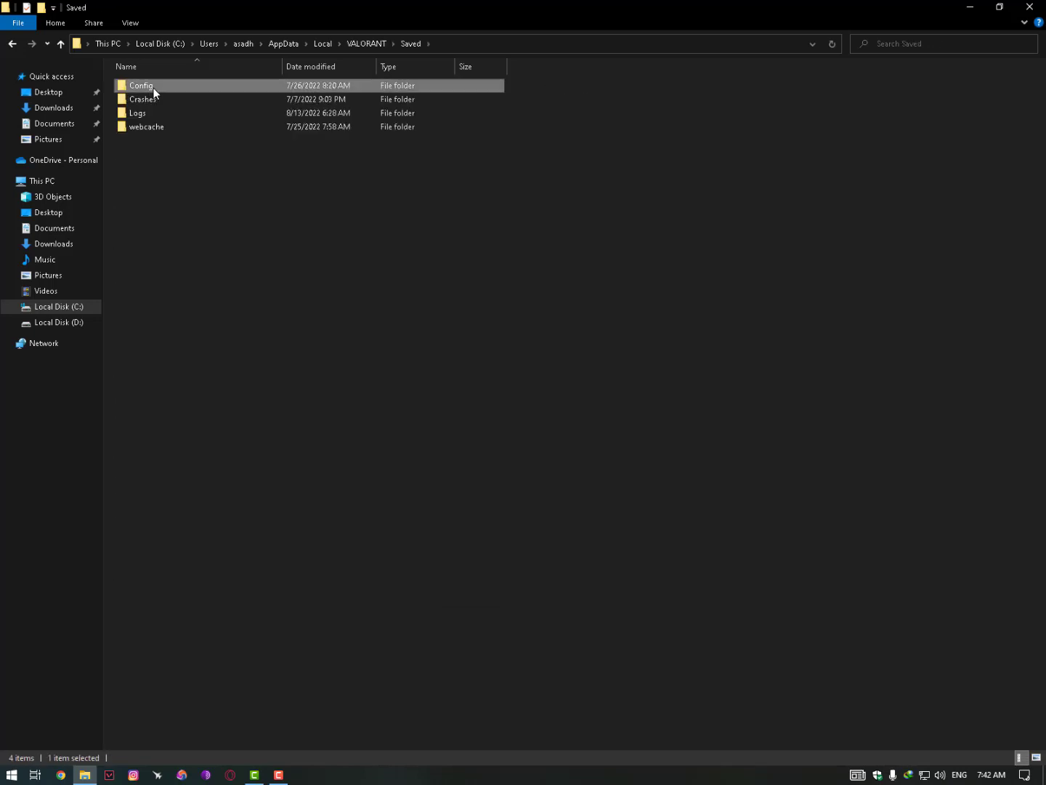
double_click(154, 89)
drag(168, 292, 218, 81)
click(152, 143)
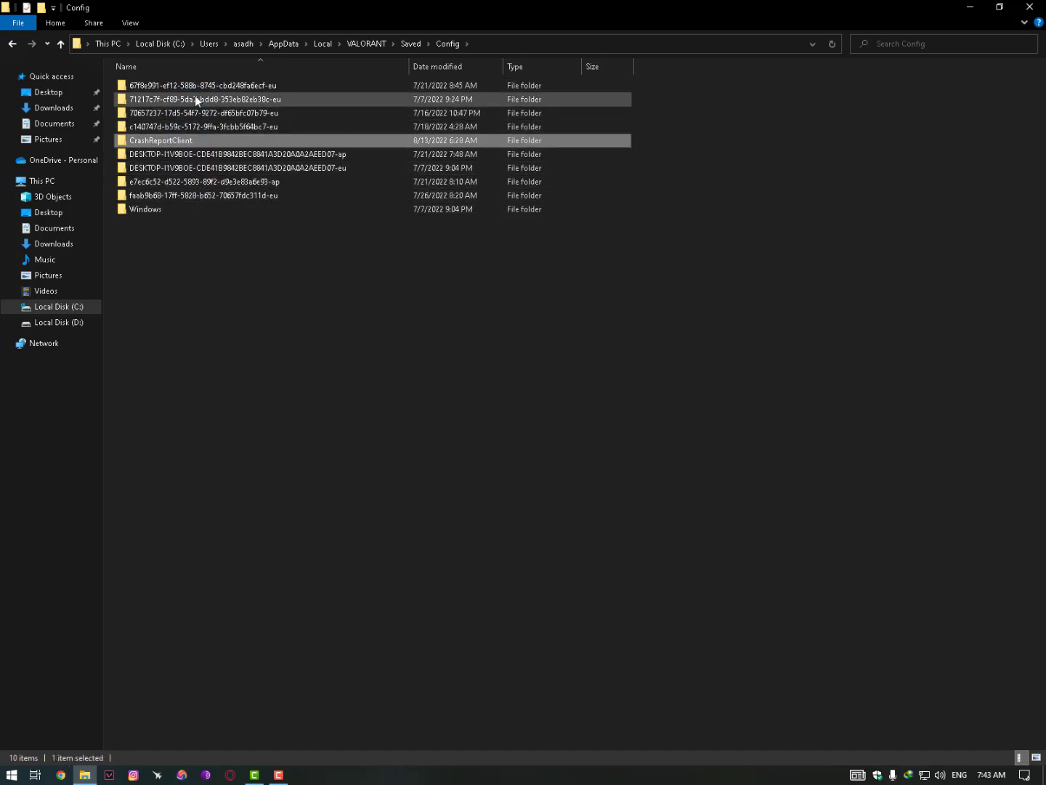
Step: Open the GameUserSettings file from the Windows subfolder of the first account folder in VALORANT's Config folder
drag(206, 263, 207, 107)
click(239, 263)
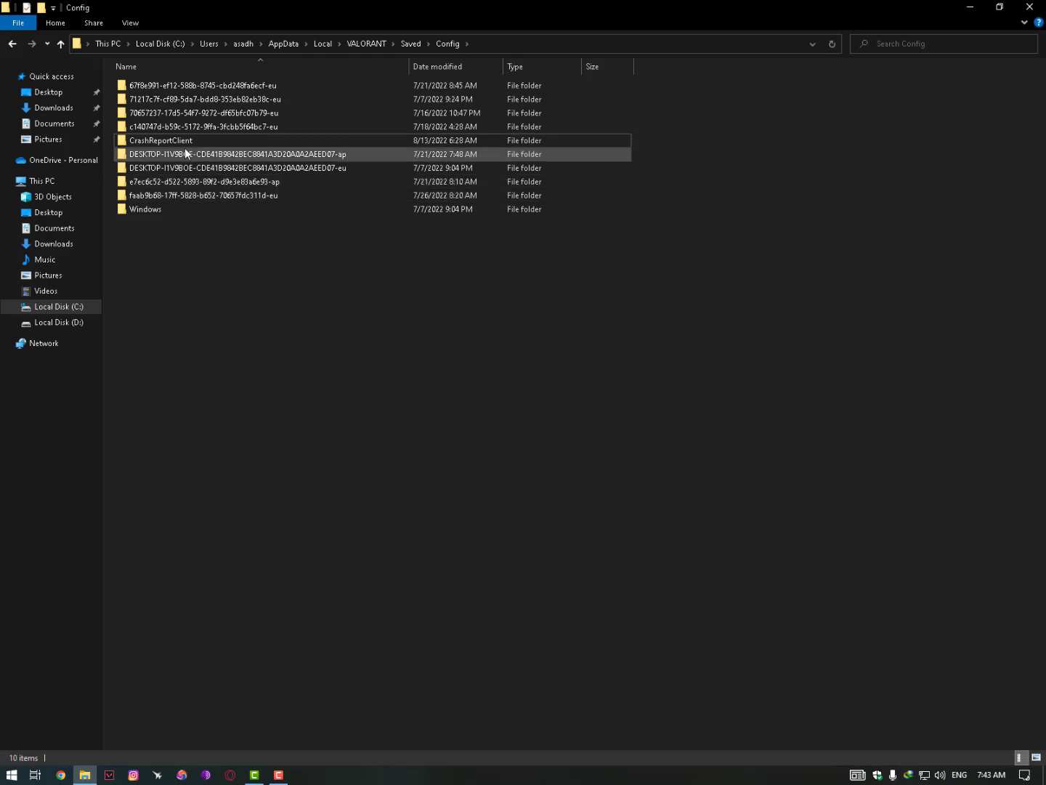
click(198, 87)
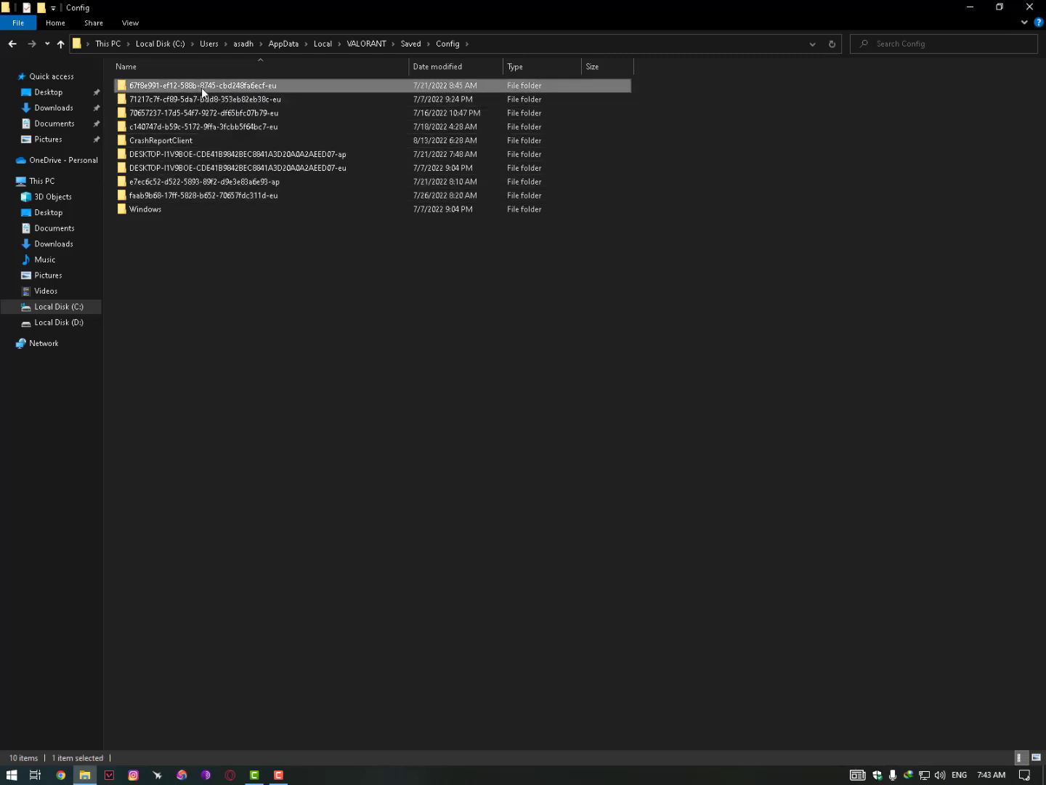
double_click(201, 88)
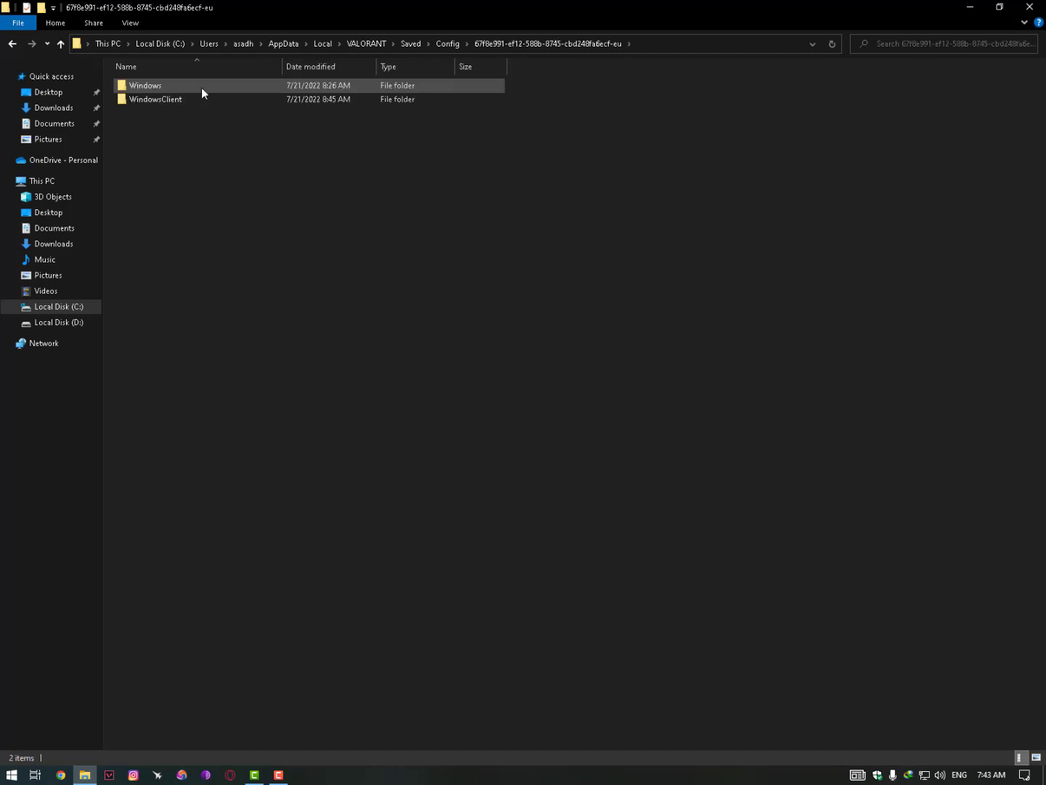
double_click(157, 88)
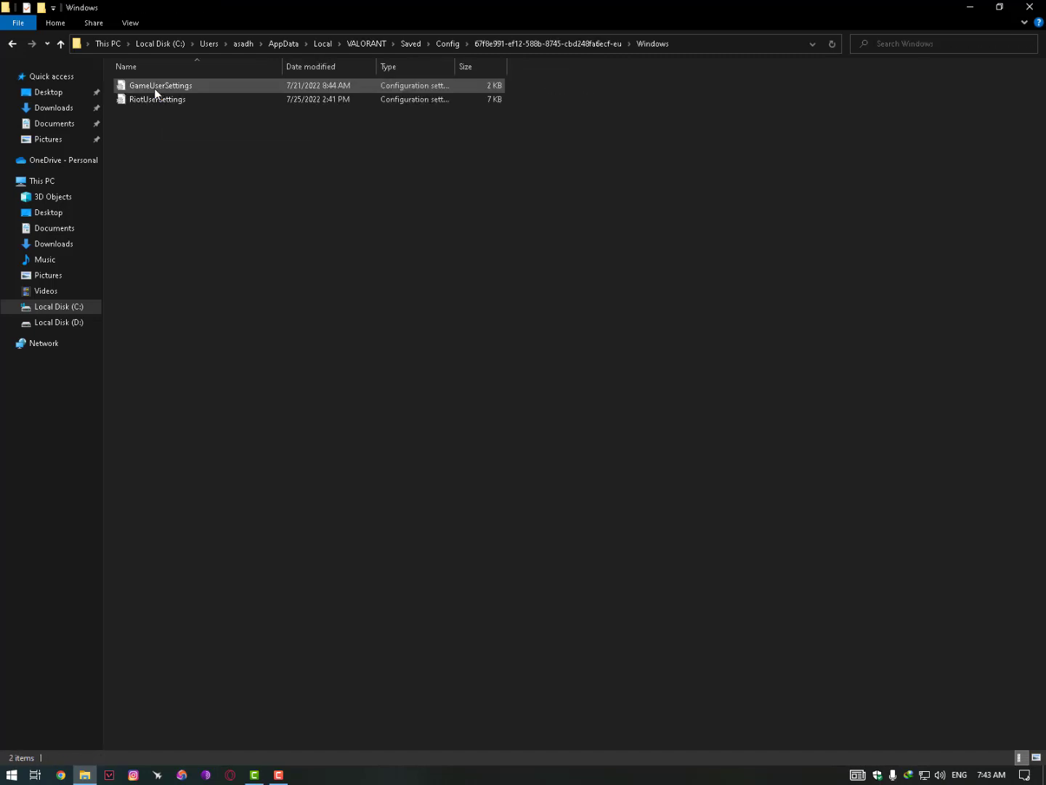
double_click(176, 86)
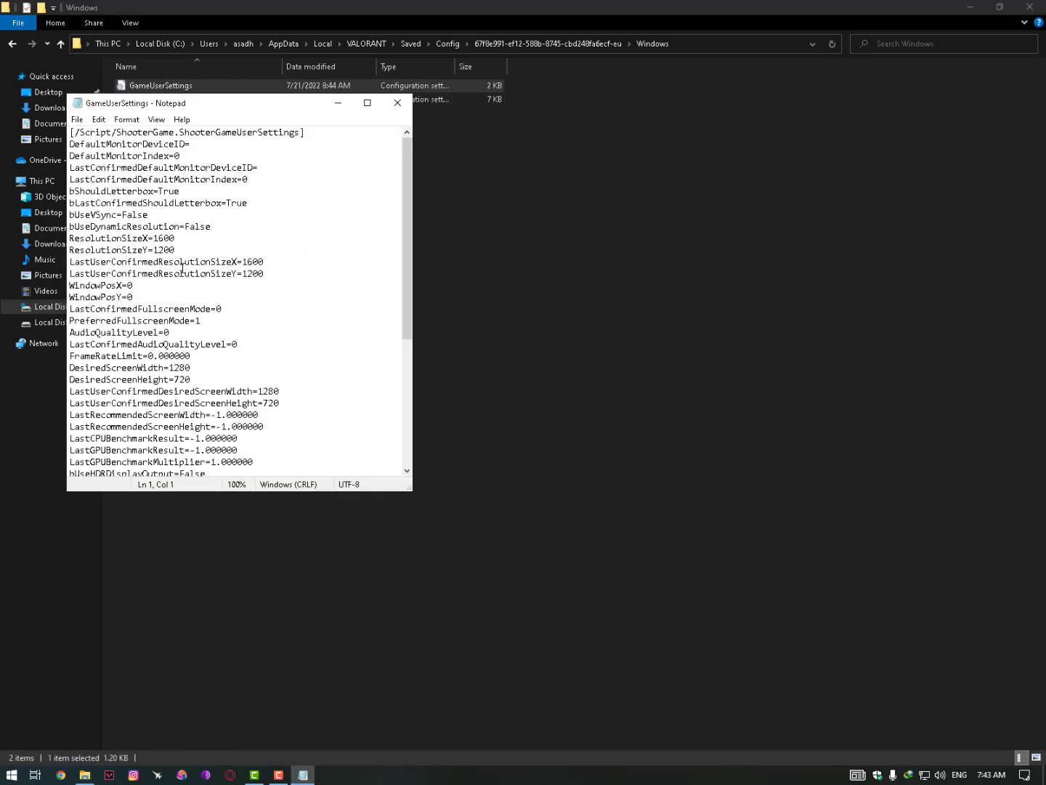
Step: Examine the resolution, view distance, shadow, texture and other quality values under [ScalabilityGroups], and close the file without saving a copy
scroll(210, 378, down, 6)
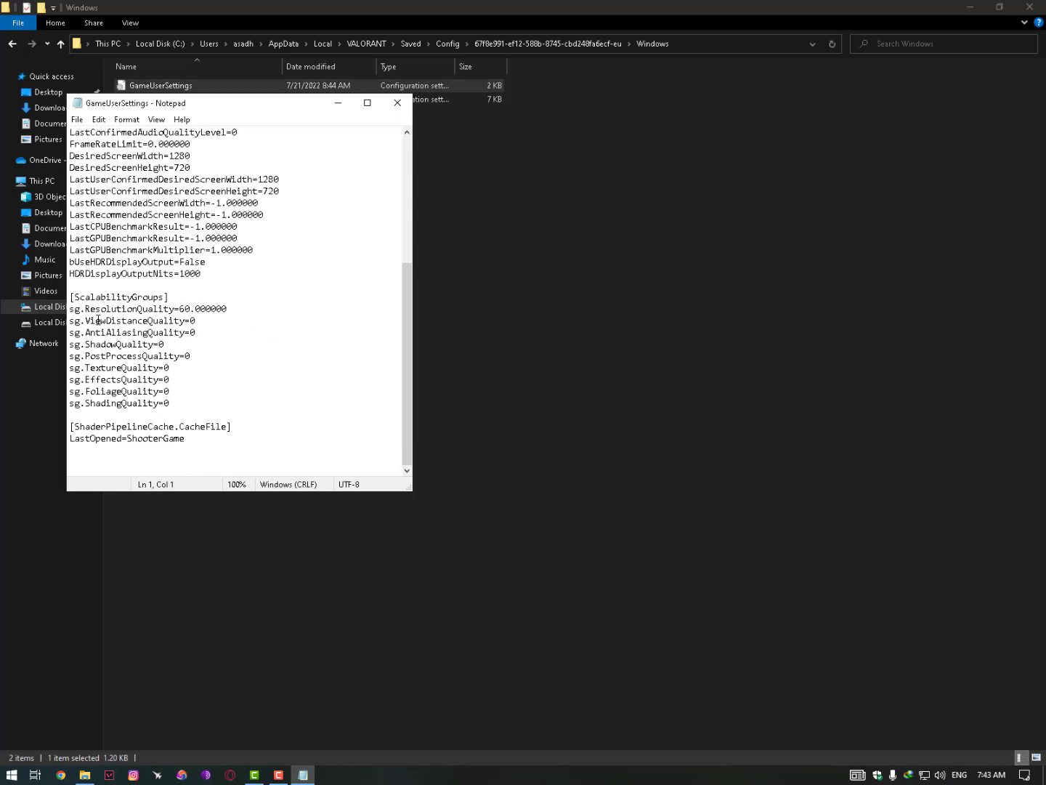
drag(178, 309, 192, 309)
click(188, 311)
drag(85, 321, 176, 400)
click(204, 442)
click(76, 119)
click(106, 188)
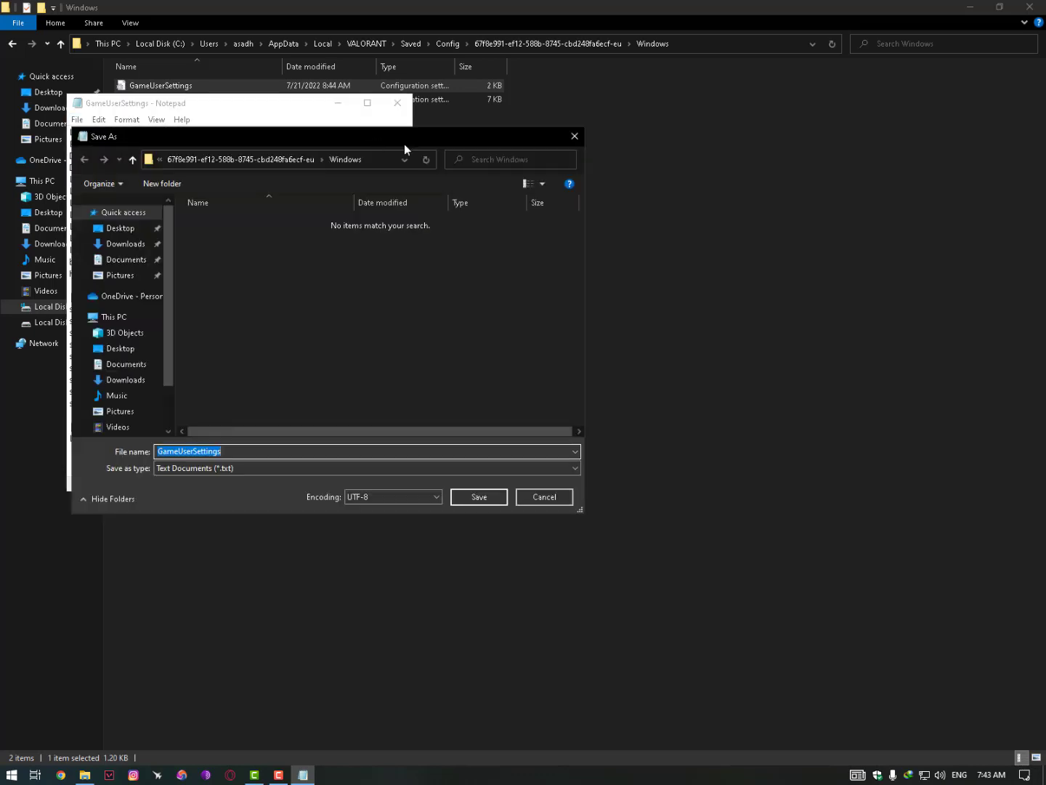
click(573, 137)
click(398, 103)
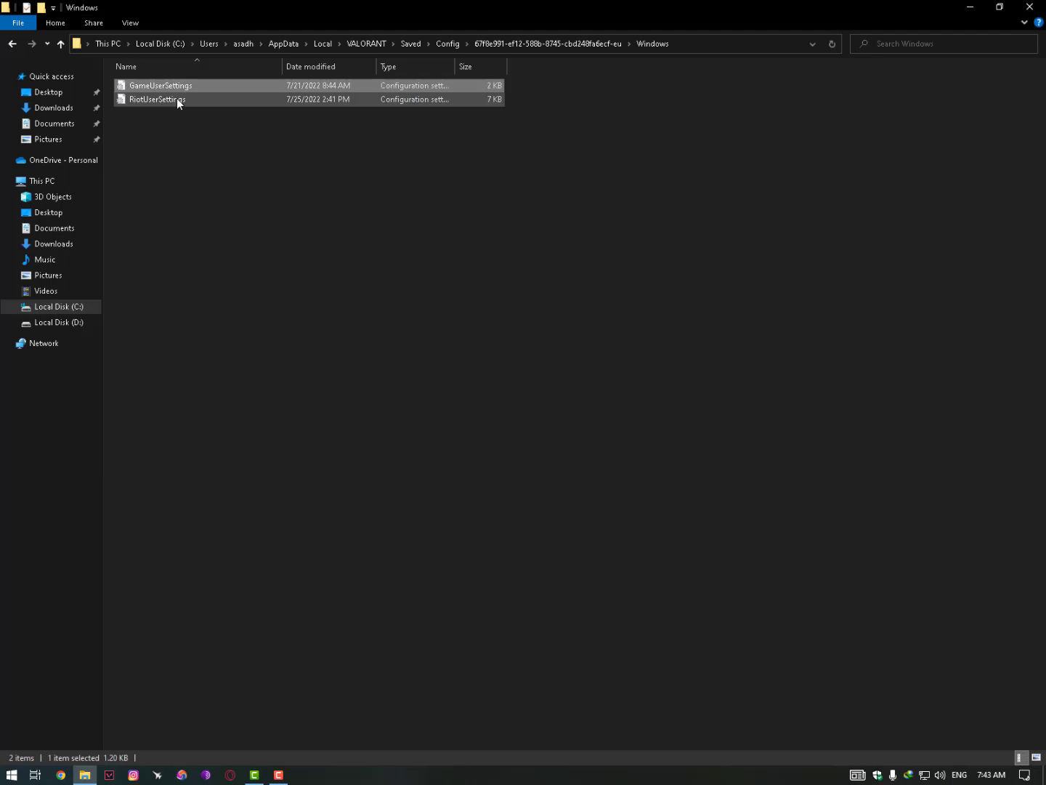
Step: Make sure the Read-only attribute is enabled in the GameUserSettings file's properties, and close File Explorer
right_click(141, 84)
click(178, 372)
click(211, 328)
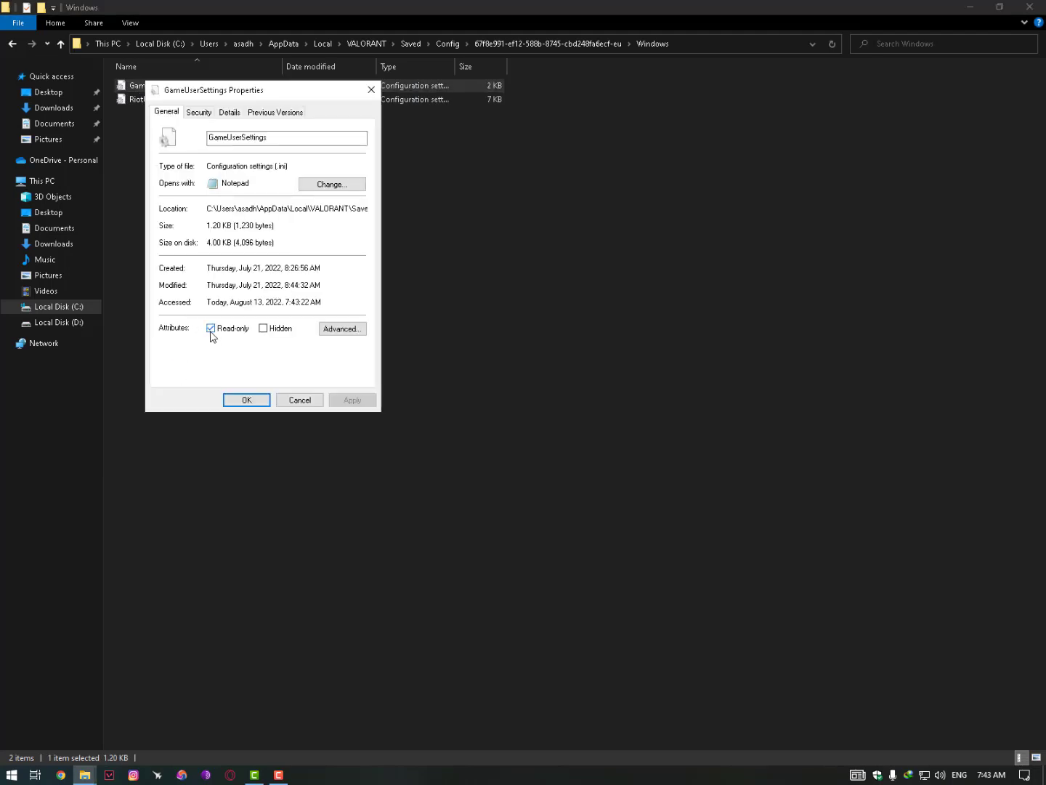
click(246, 400)
click(1031, 7)
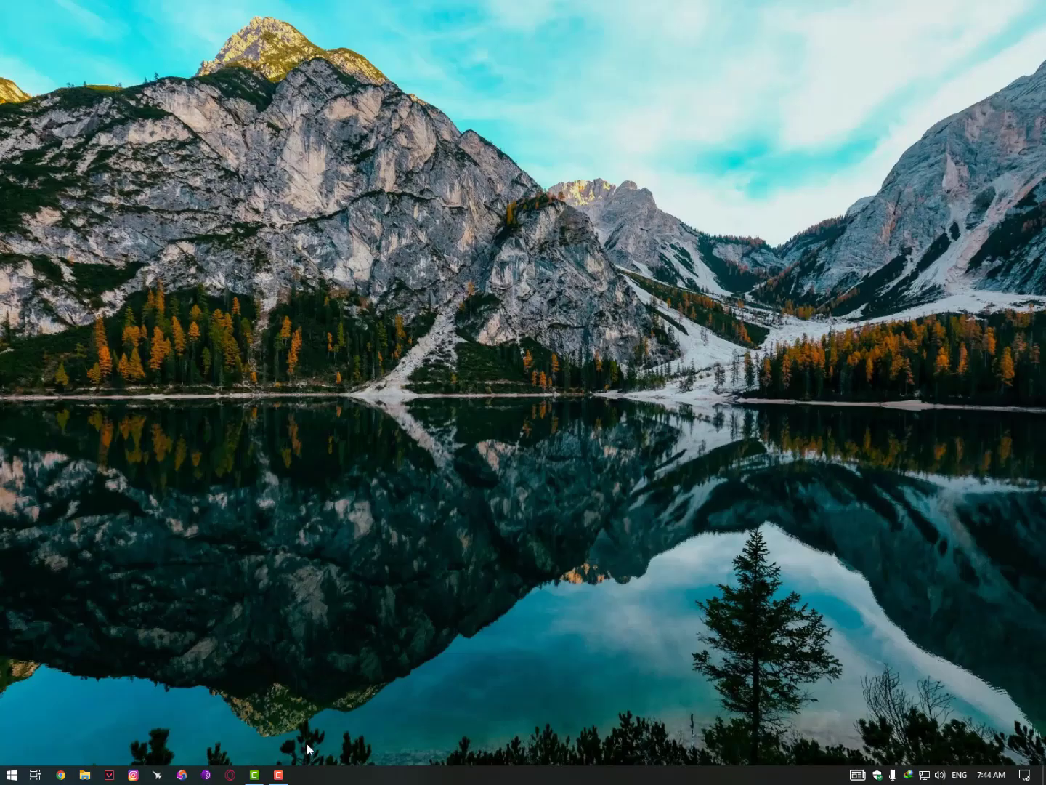